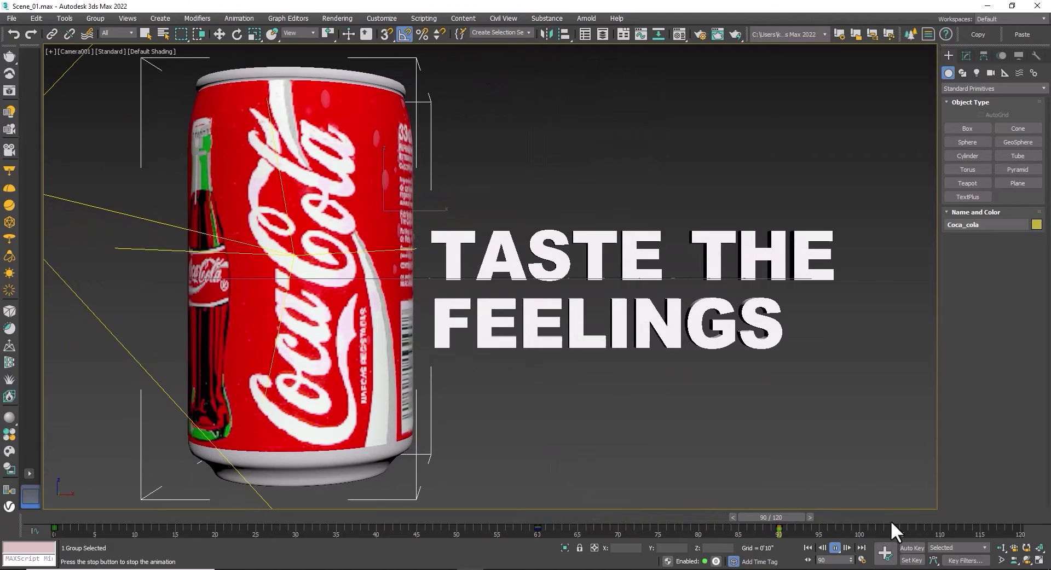
left_click_drag(894, 520, 553, 507)
left_click(835, 549)
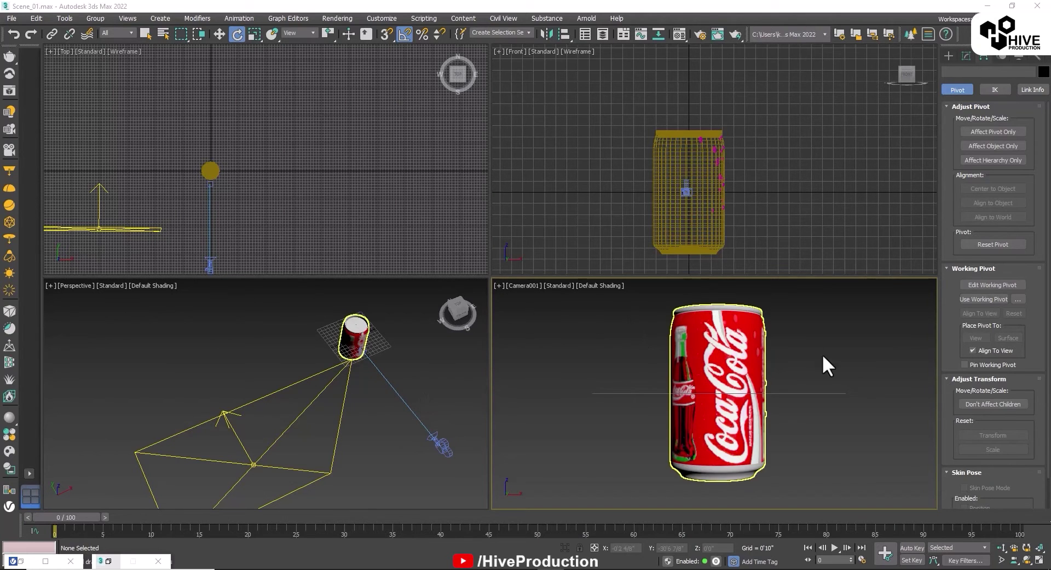
- Look over the can, the light and the camera in the top, front and perspective views
left_click(679, 228)
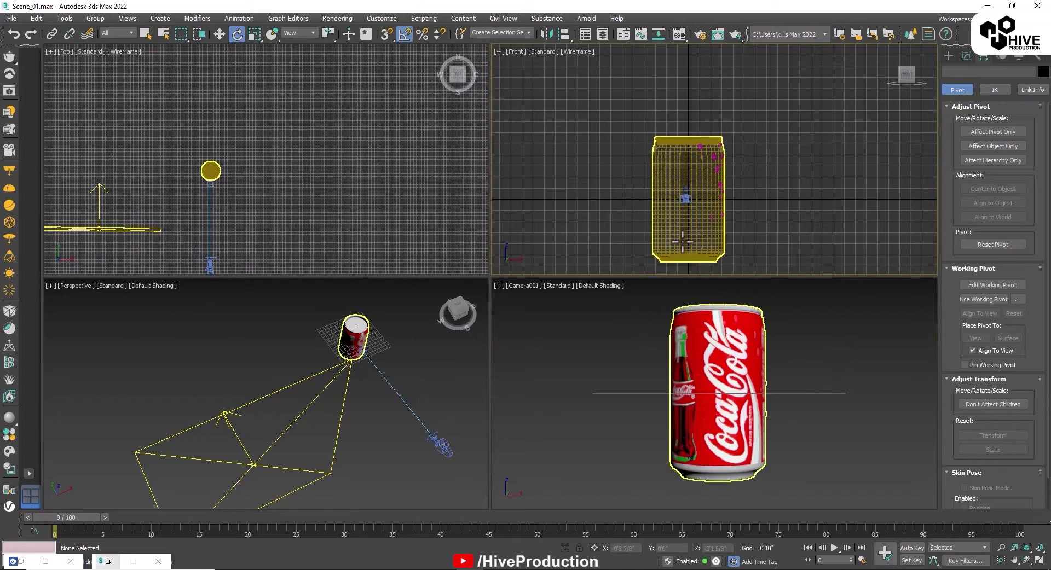
middle_click_drag(679, 227, 694, 207)
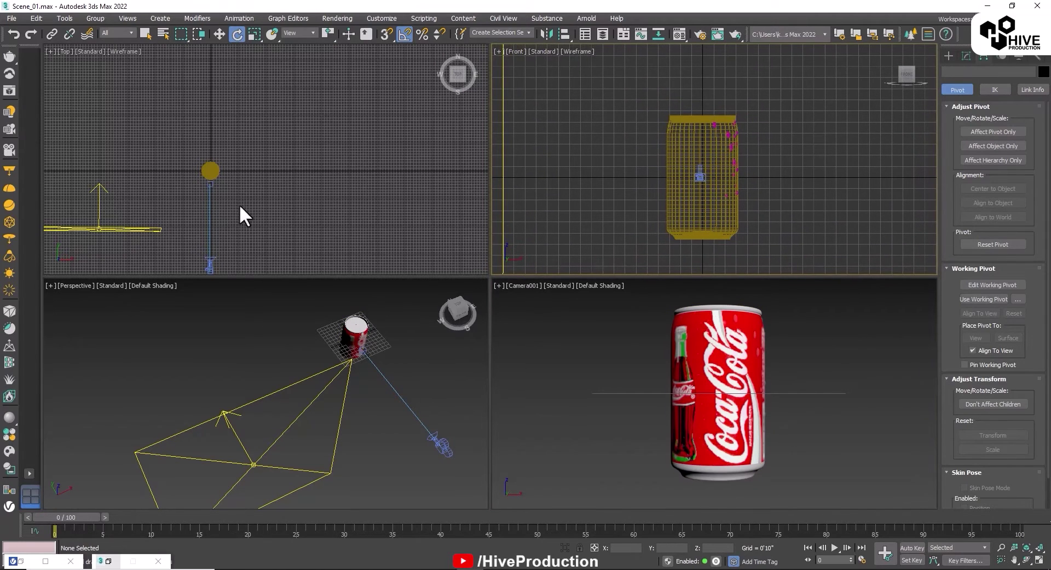
middle_click_drag(243, 216, 284, 171)
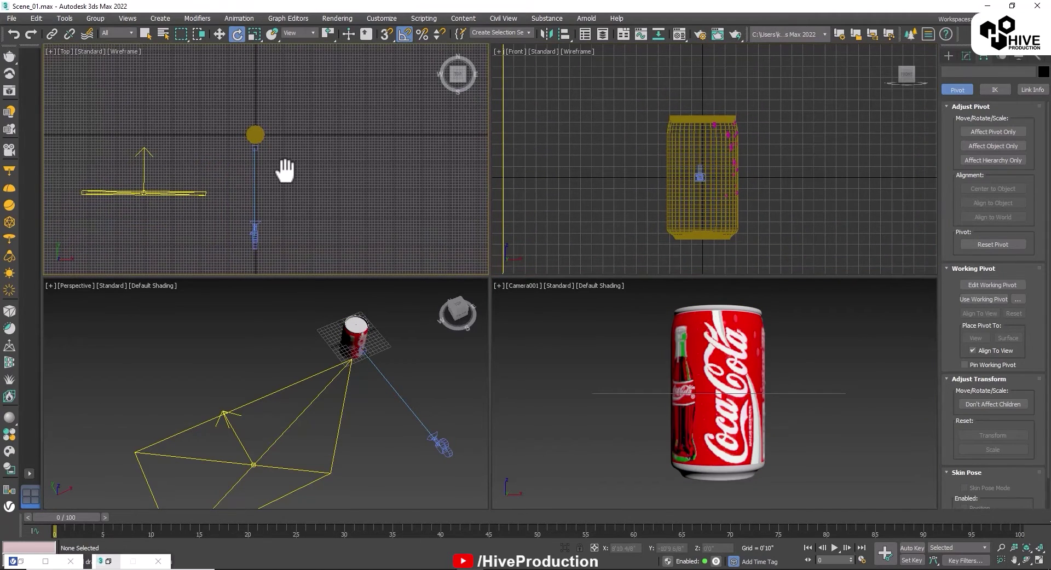
left_click(721, 372)
middle_click(237, 395)
left_click(248, 432)
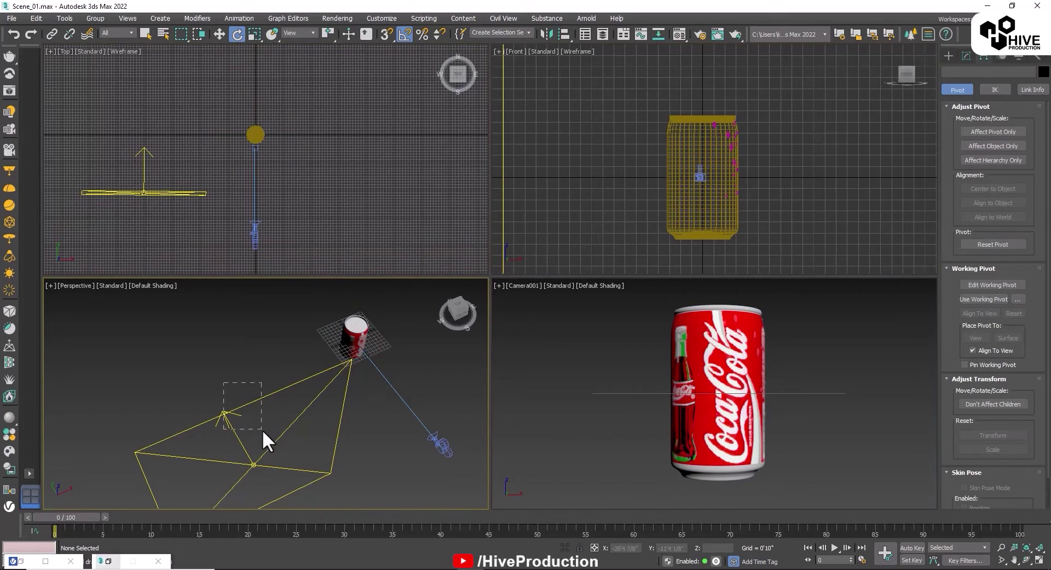
mouse_move(261, 429)
middle_mouse_down("alt")
mouse_move(253, 404)
mouse_move(331, 406)
mouse_move(253, 416)
middle_mouse_up("alt")
- Render the Camera001 view, inspect the reflections on the can up close, and close the frame buffer
left_click(563, 402)
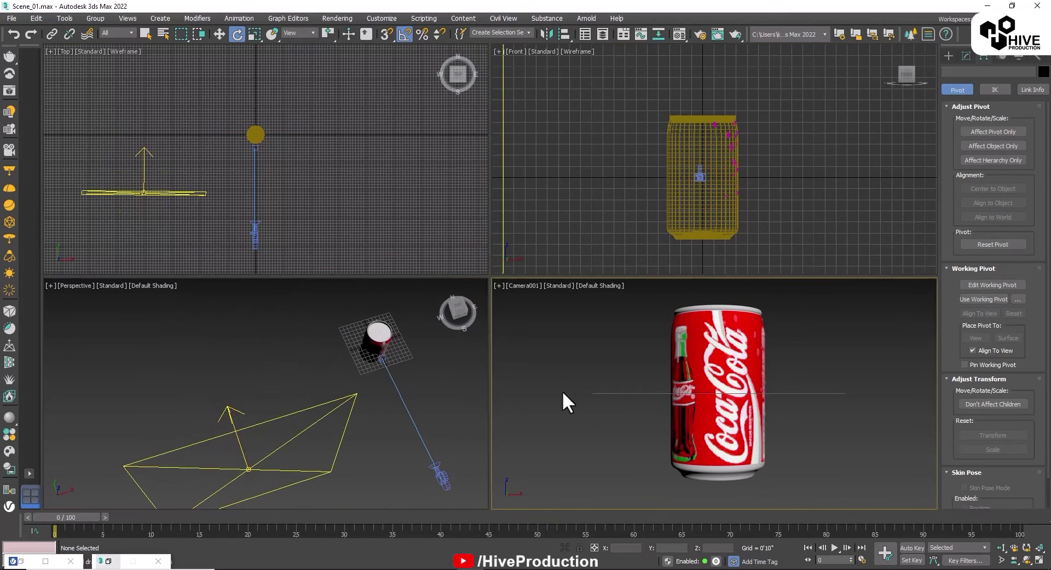
key("shift+q")
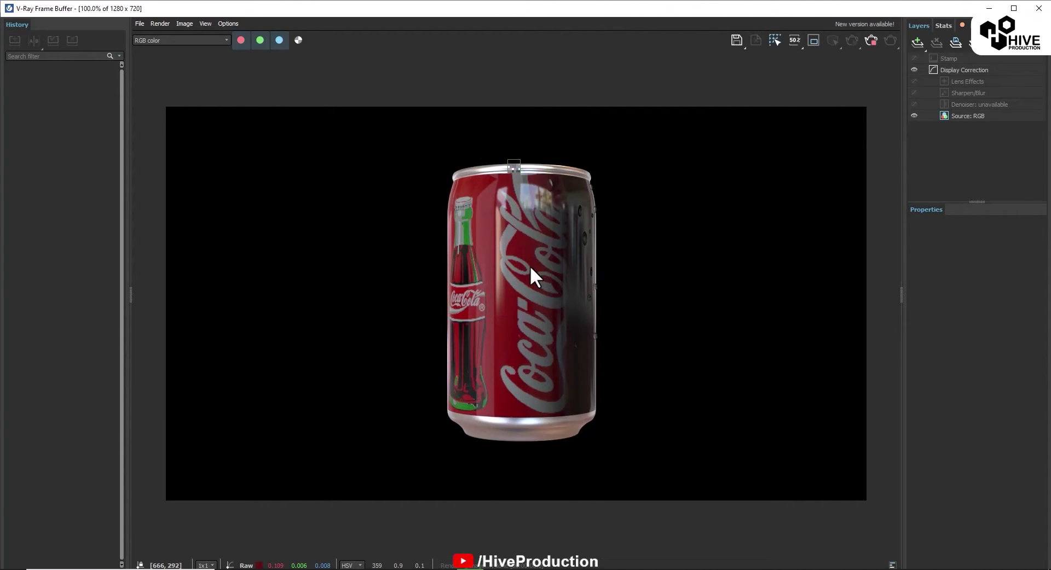
scroll(527, 215, "up", 1)
middle_click_drag(510, 285, 563, 281)
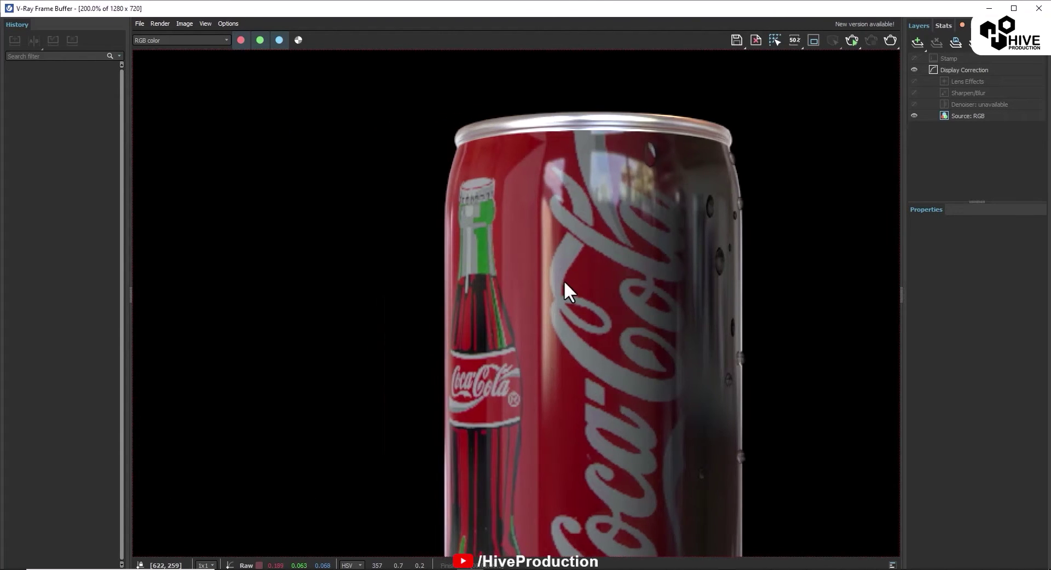
scroll(564, 280, "down", 1)
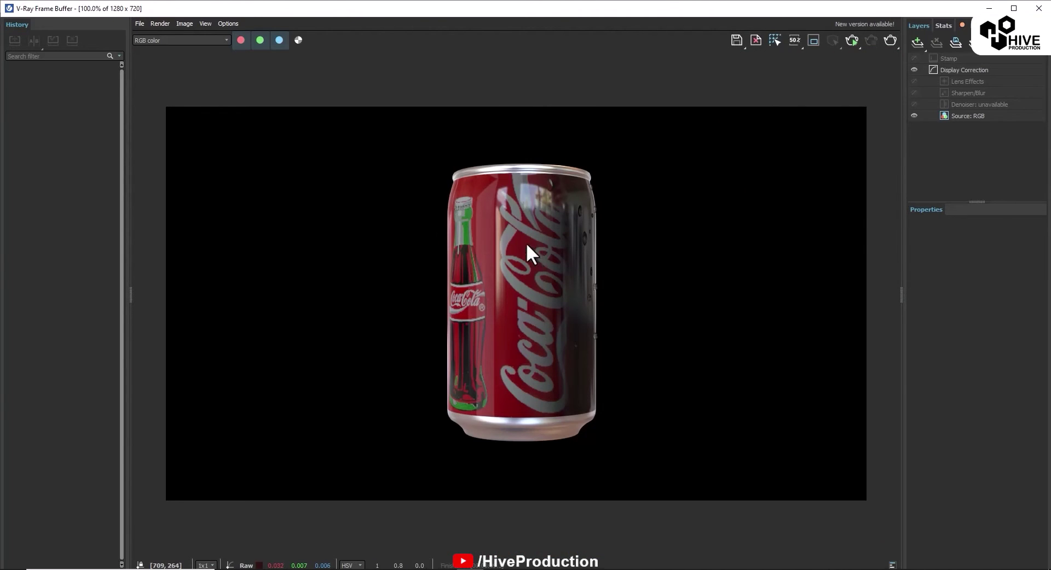
left_click(1038, 9)
- Select the Coca_cola group and review the existing sample materials in the Material Editor
left_click(711, 395)
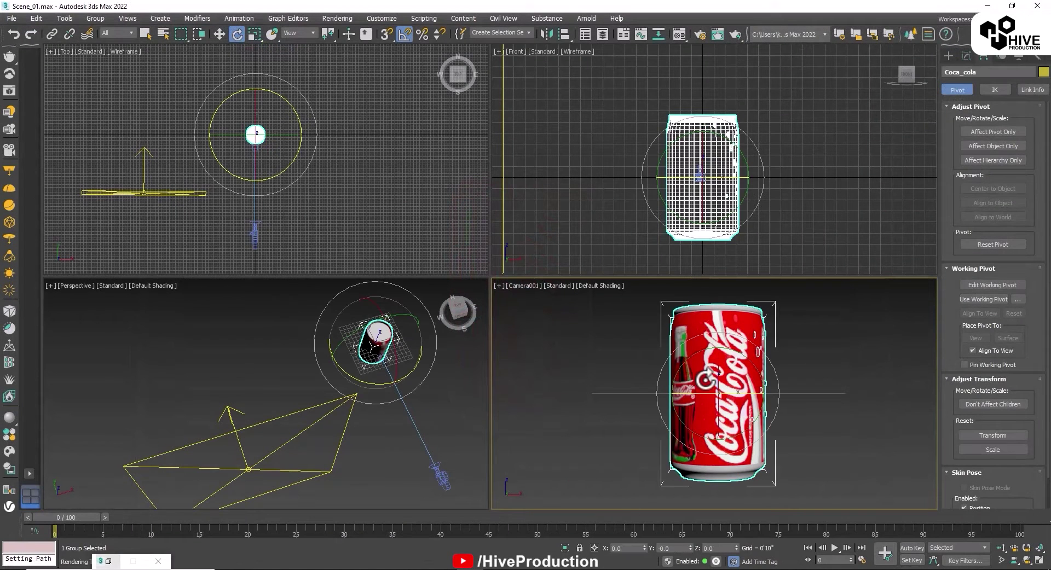
left_click(679, 34)
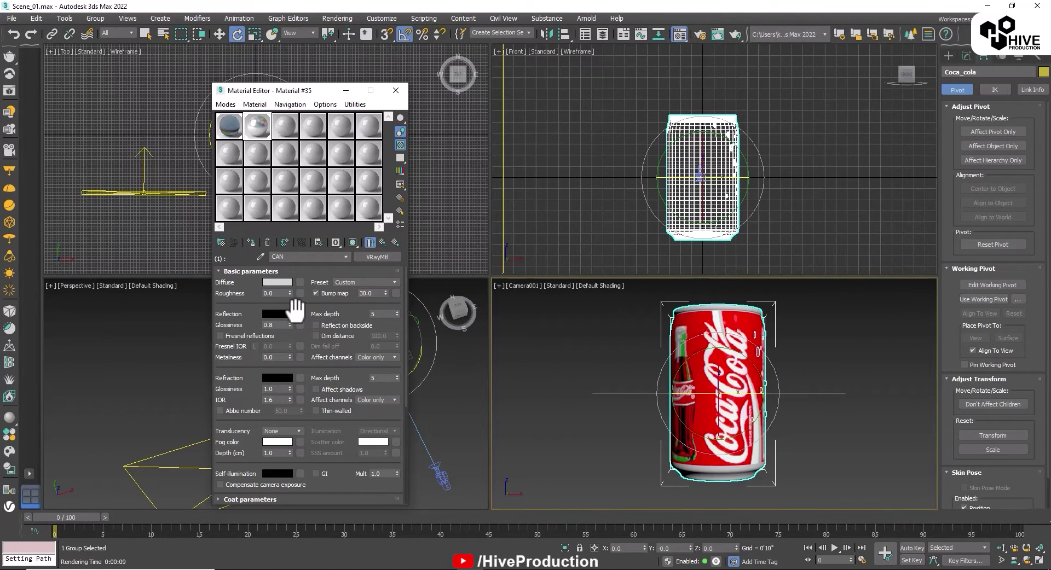
left_click(228, 129)
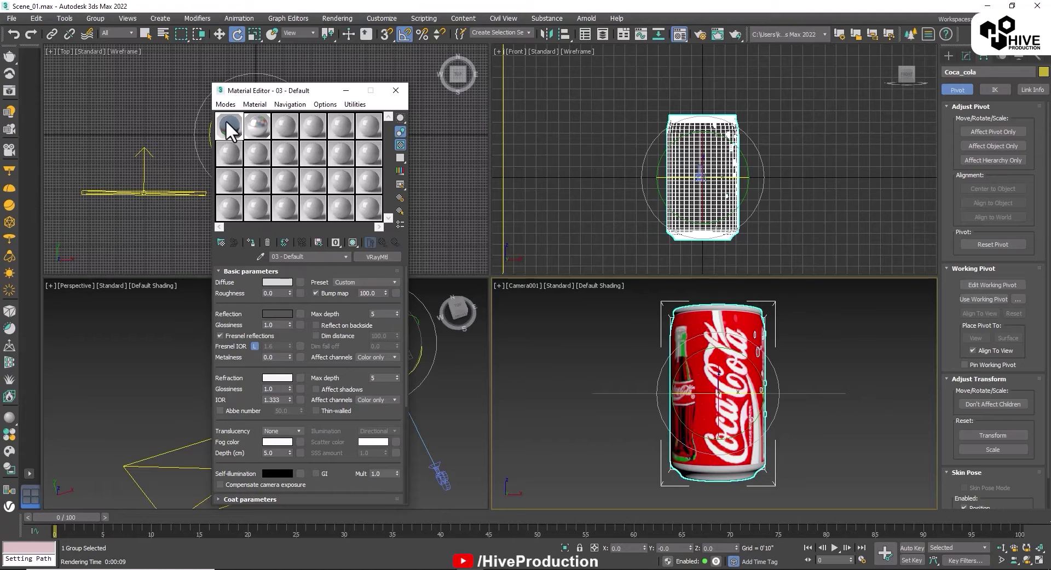
- Load the V-Ray reflection/refraction environment's HDRI map from Render Setup into the last visible Material Editor slot
left_click(699, 34)
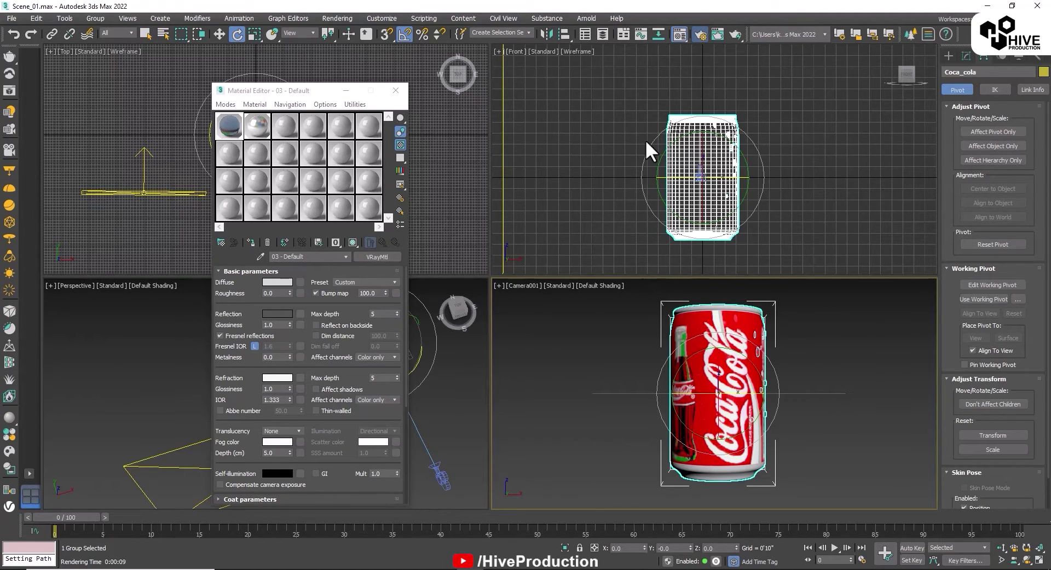
left_click_drag(777, 10, 498, 105)
left_click(523, 187)
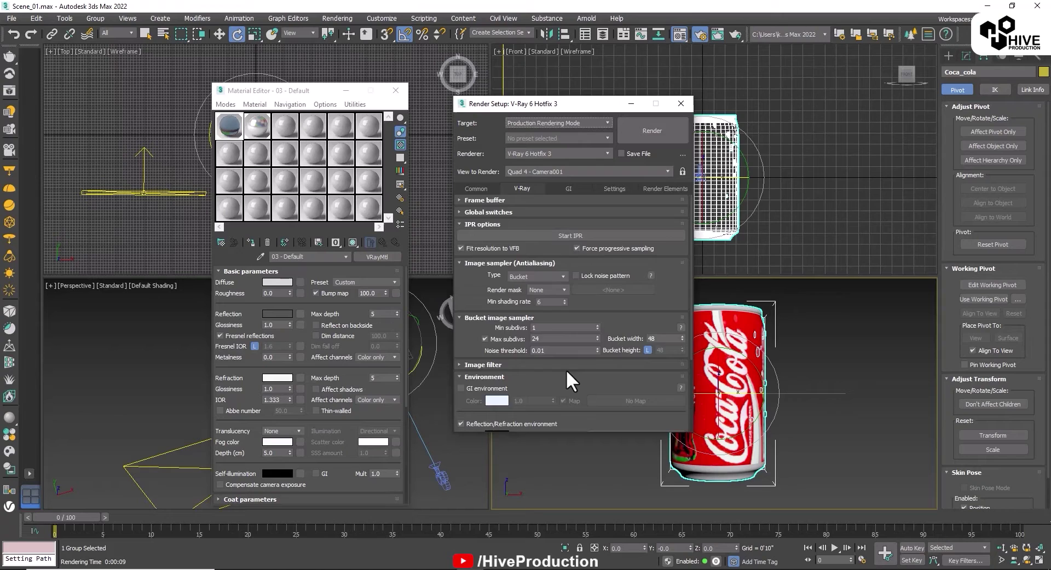
scroll(566, 370, "down", 4)
left_click_drag(615, 333, 371, 211)
left_click(286, 331)
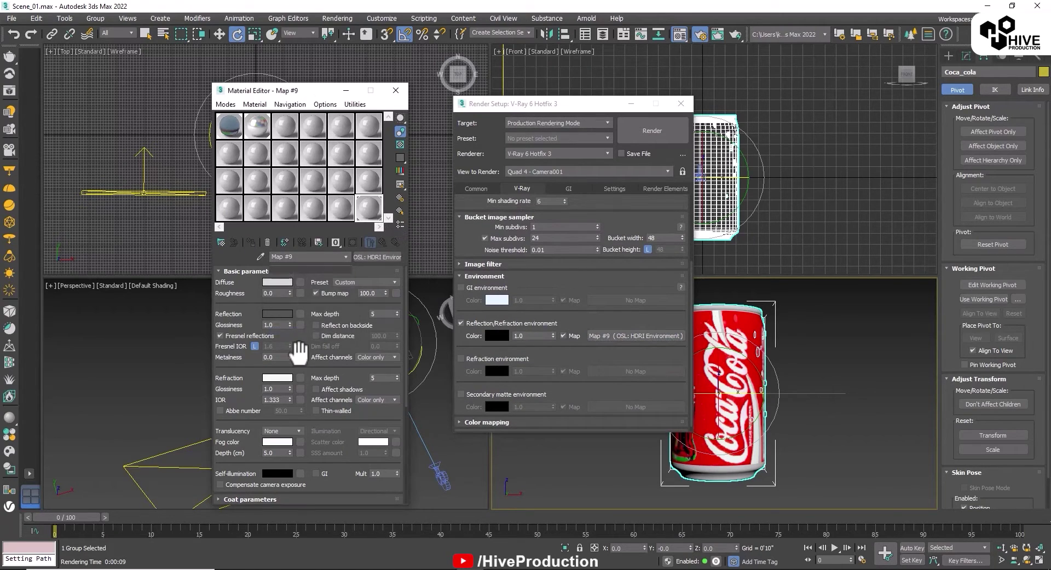
- Check the environment map's HDRI file path and view its enlarged preview
left_click(340, 366)
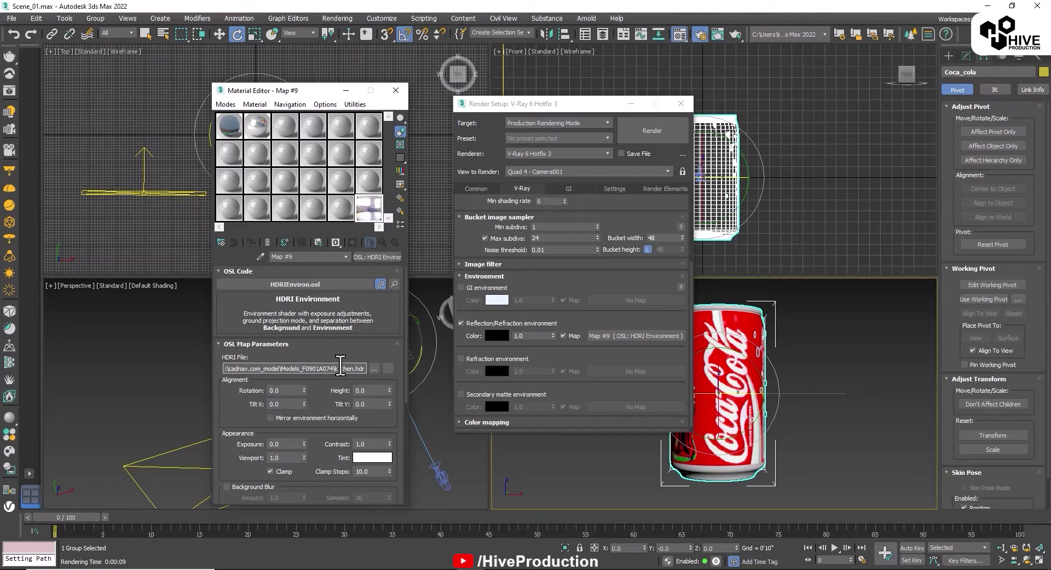
double_click(367, 213)
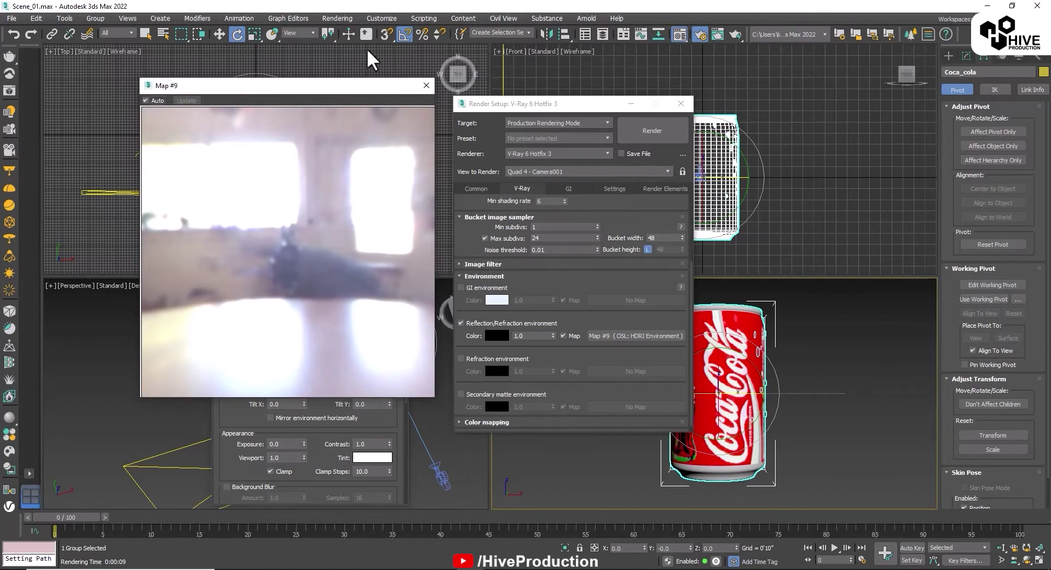
left_click(426, 86)
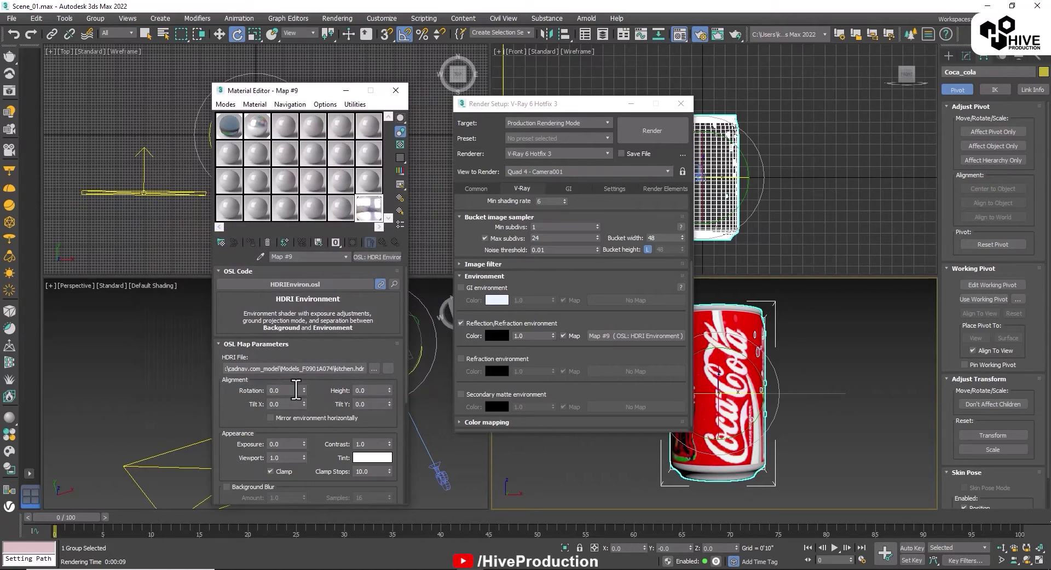
- Set the HDRI environment map's rotation to 85 while watching its enlarged preview, closing the preview when done
double_click(368, 206)
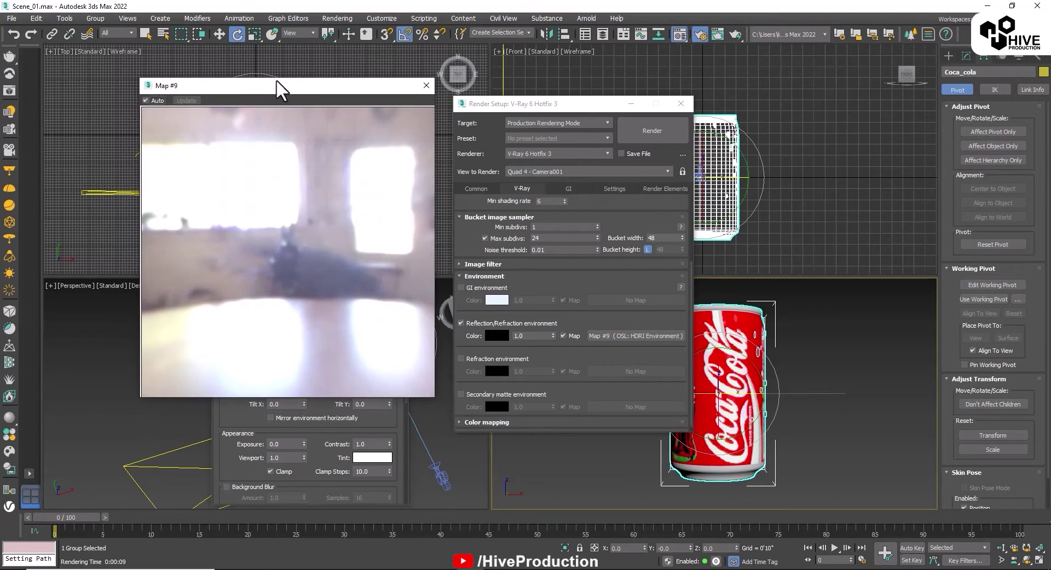
left_click_drag(276, 88, 619, 86)
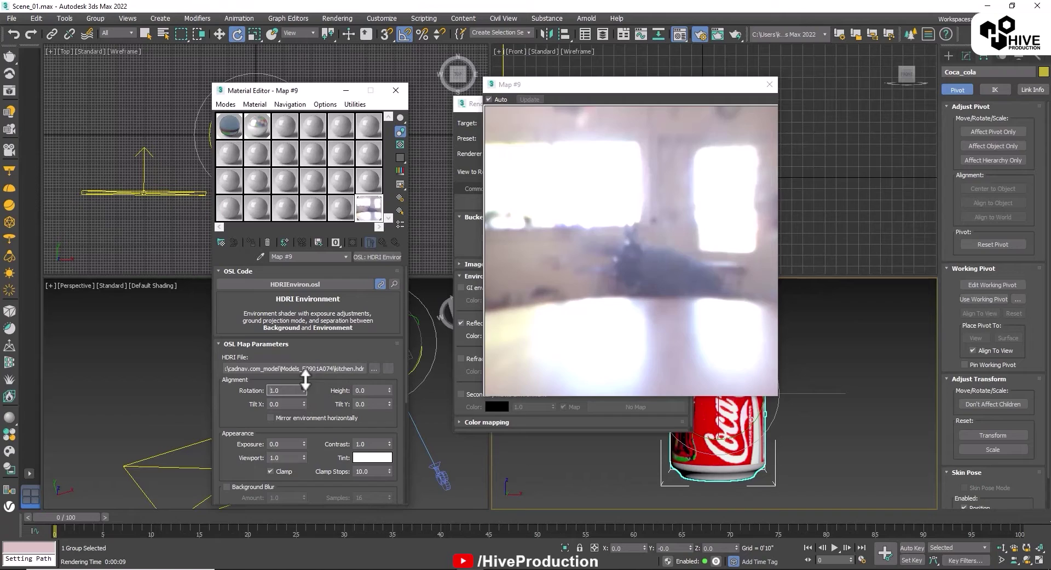
left_click_drag(306, 379, 305, 347)
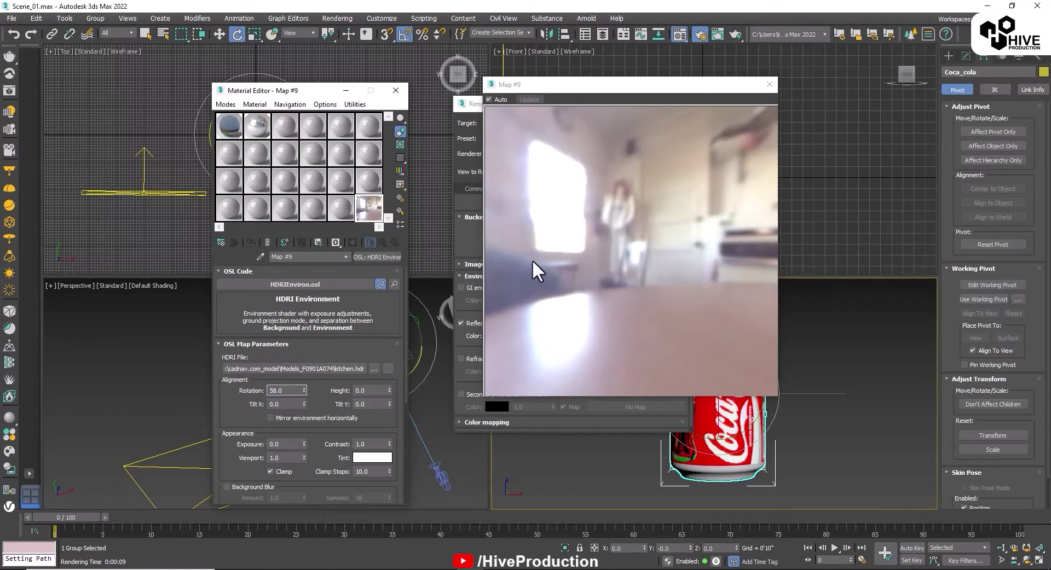
left_click_drag(304, 391, 306, 379)
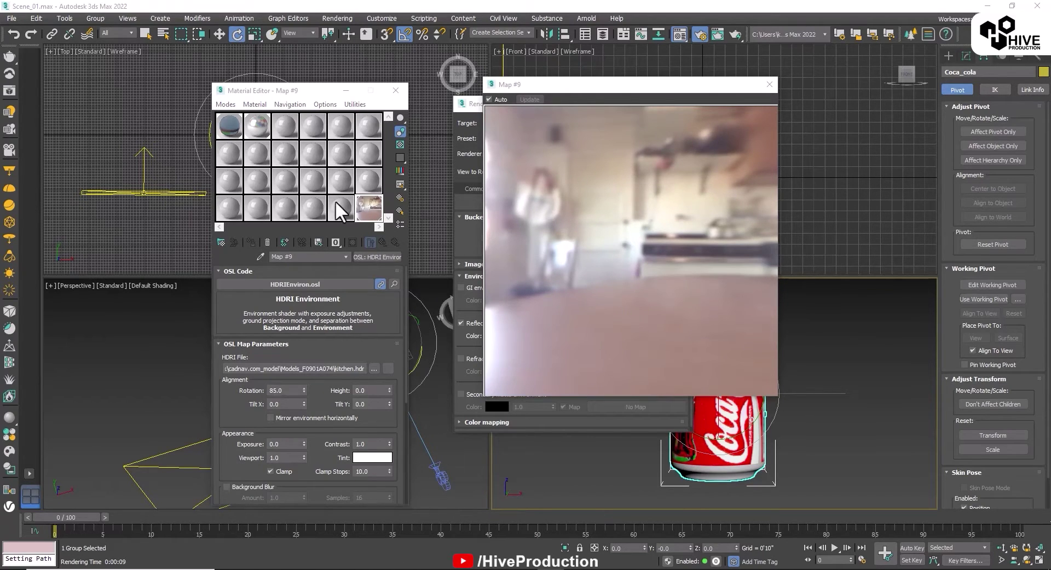
left_click(769, 85)
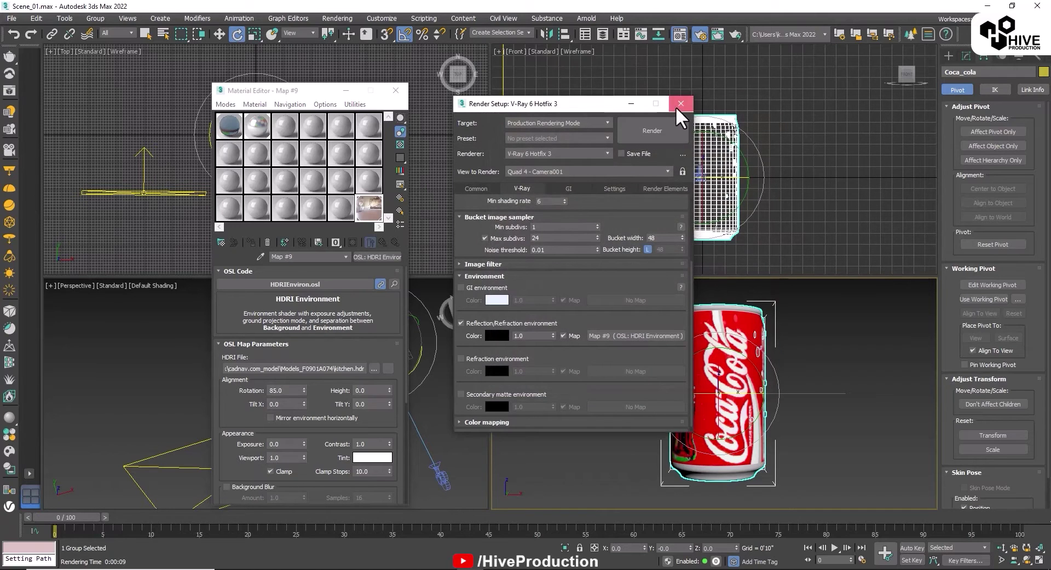
- Close Render Setup, deselect the can, and render the camera view to check the rotated environment's reflections
key("F10")
left_click(715, 63)
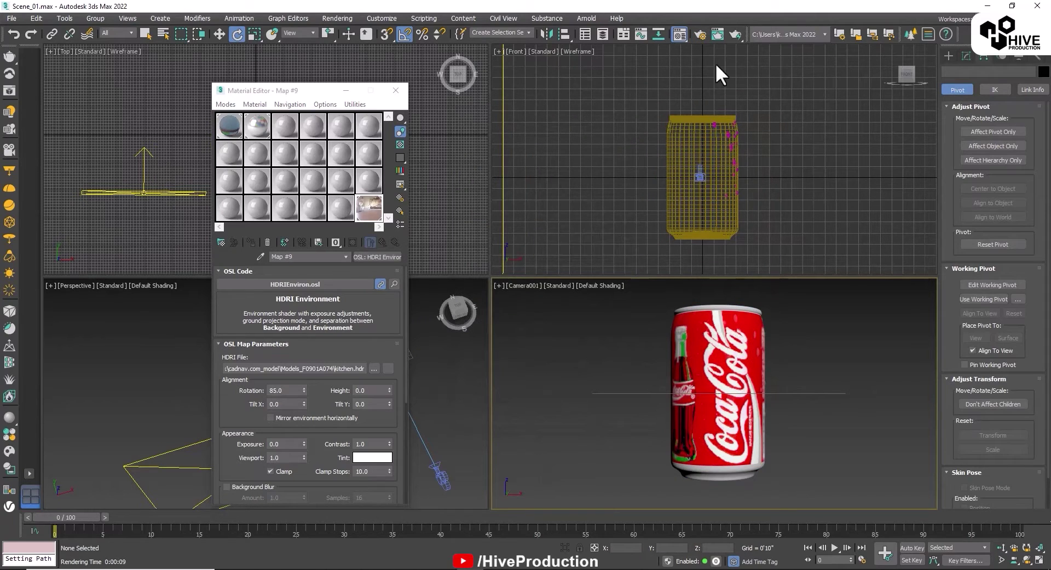
left_click(733, 34)
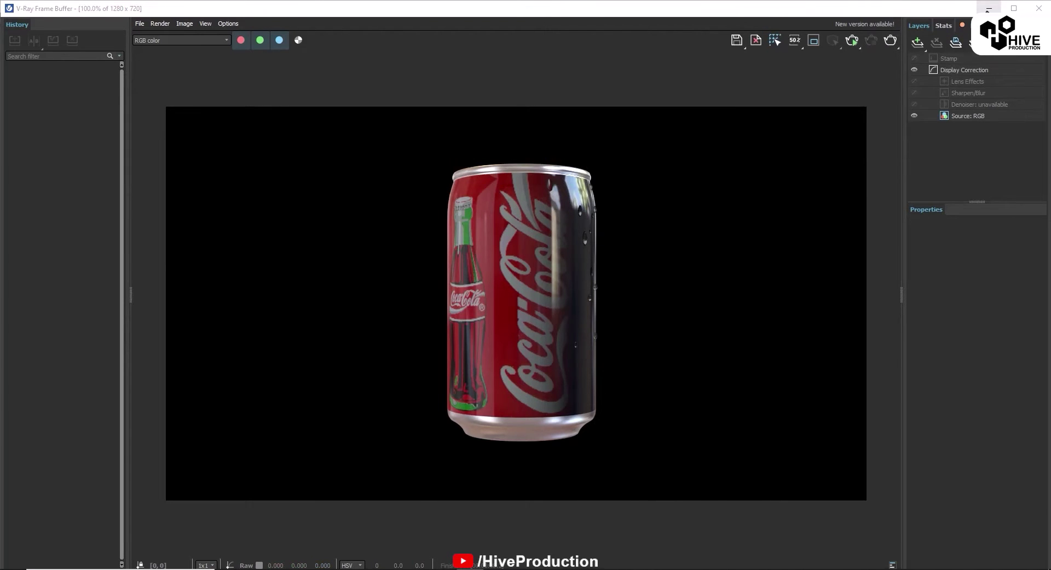
left_click(989, 10)
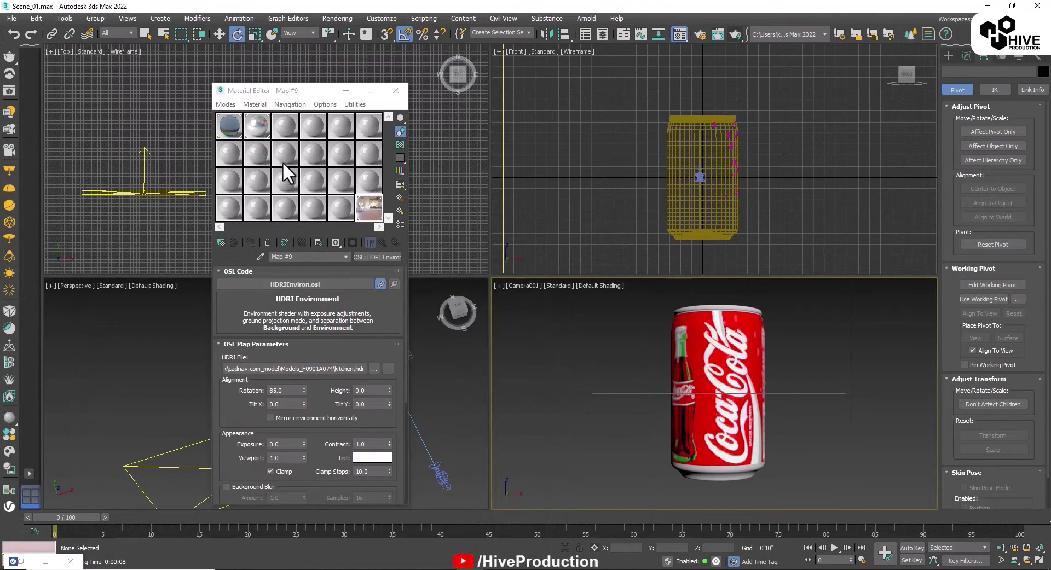
- Pick the can's Multi/Sub-Object material into an empty slot and open its COCA COLA sub-material
left_click(284, 126)
left_click(721, 359)
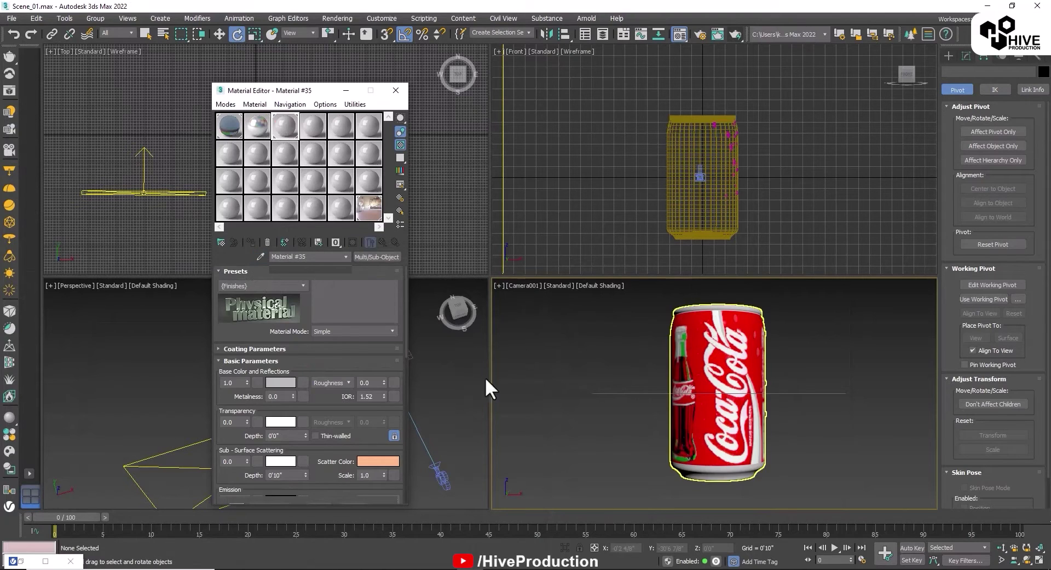
left_click(318, 343)
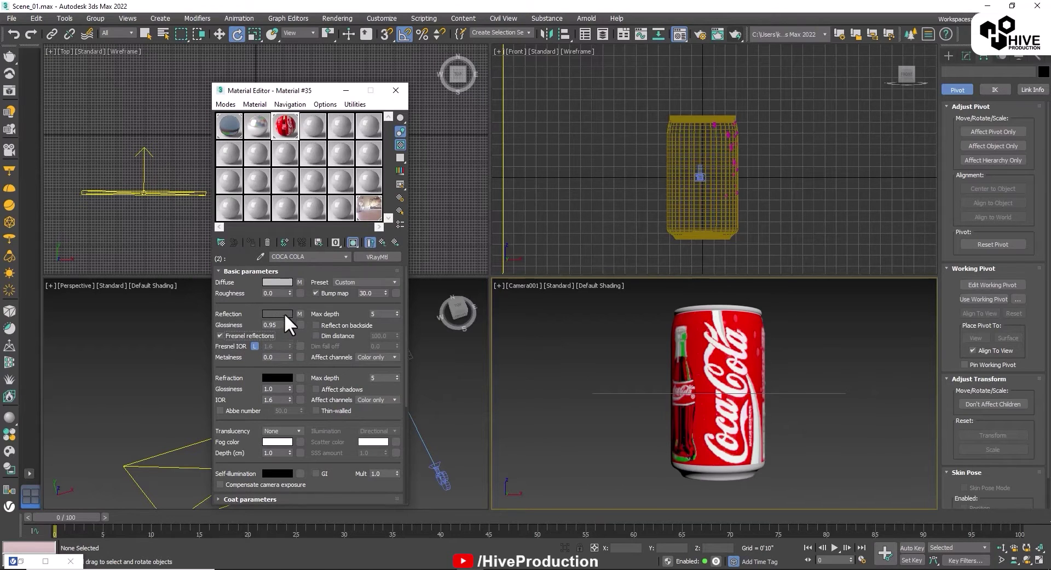
- Render the camera view to check the label's reflections and minimize the frame buffer
left_click(730, 36)
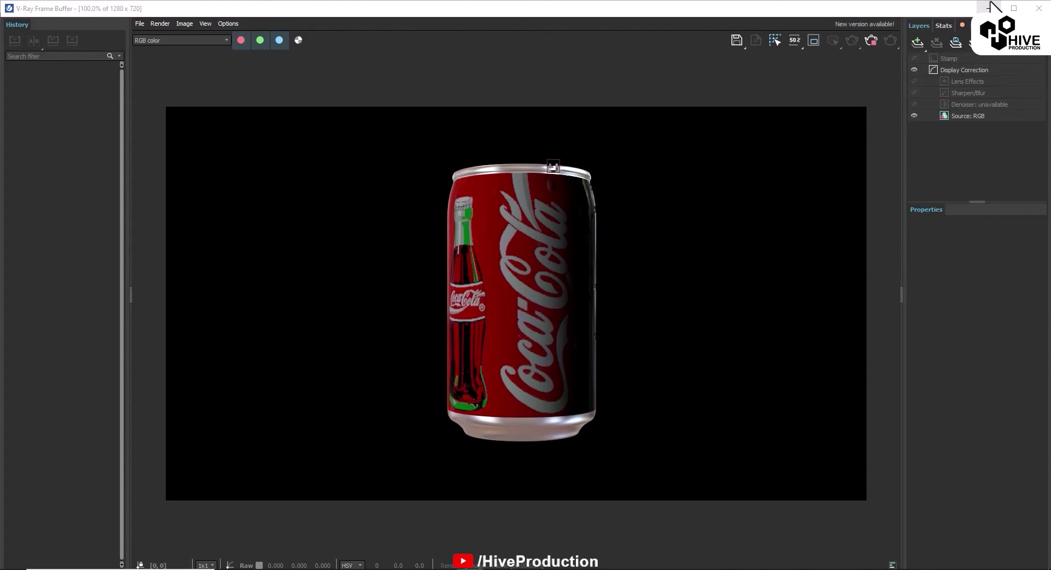
left_click(989, 8)
- Disable Fresnel reflections on the COCA COLA material and set its reflection colour value to 10
left_click(225, 336)
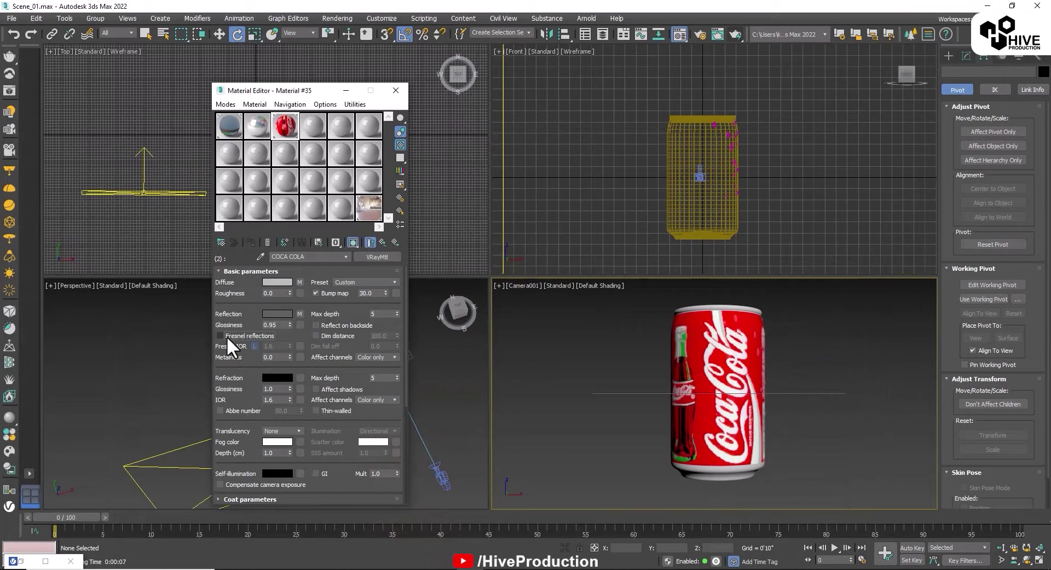
left_click(274, 314)
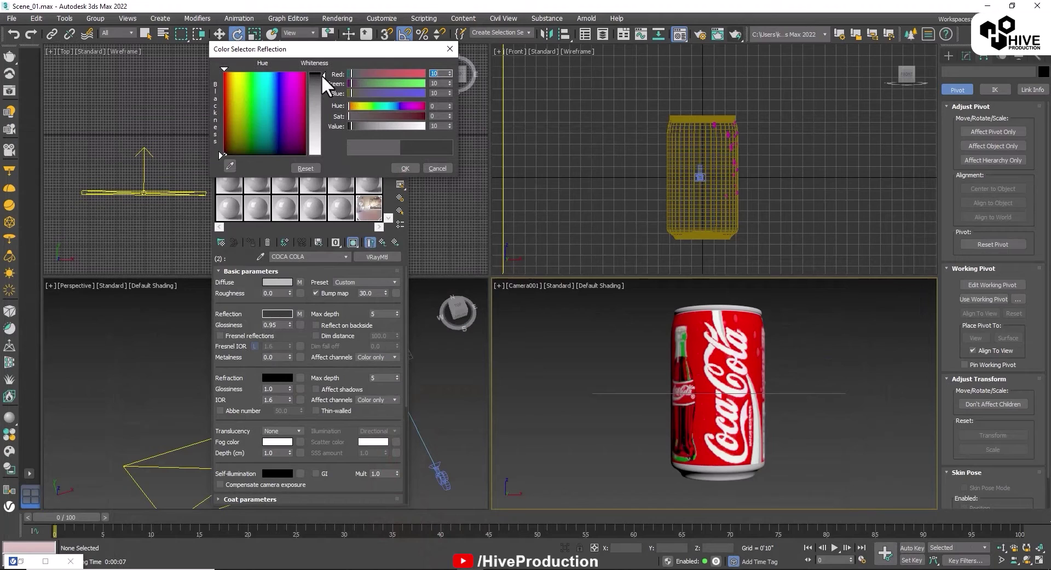
left_click(408, 165)
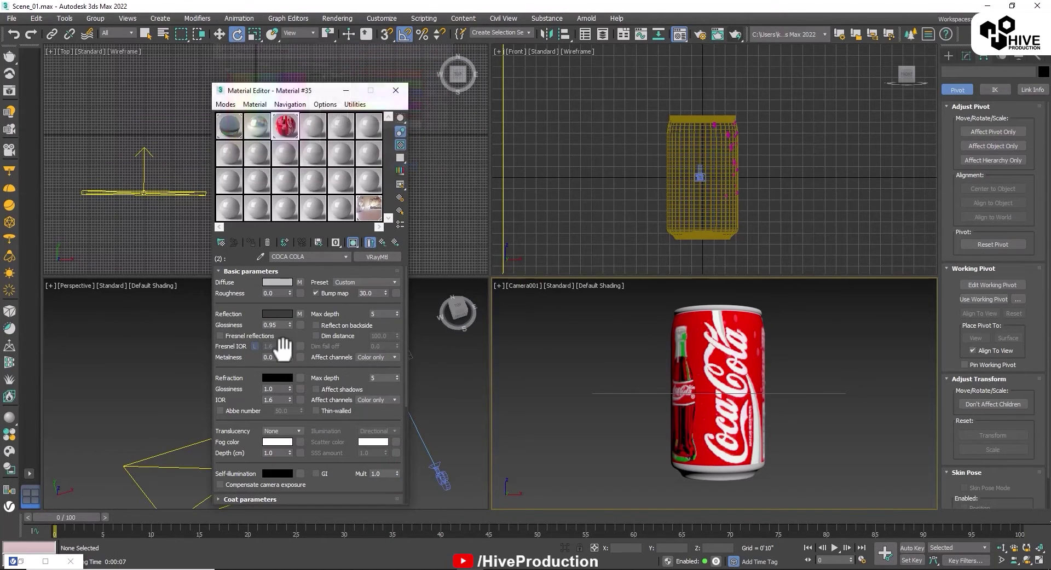
- Review the Falloff map in the COCA COLA material's reflection slot and return to the parent material
left_click(300, 314)
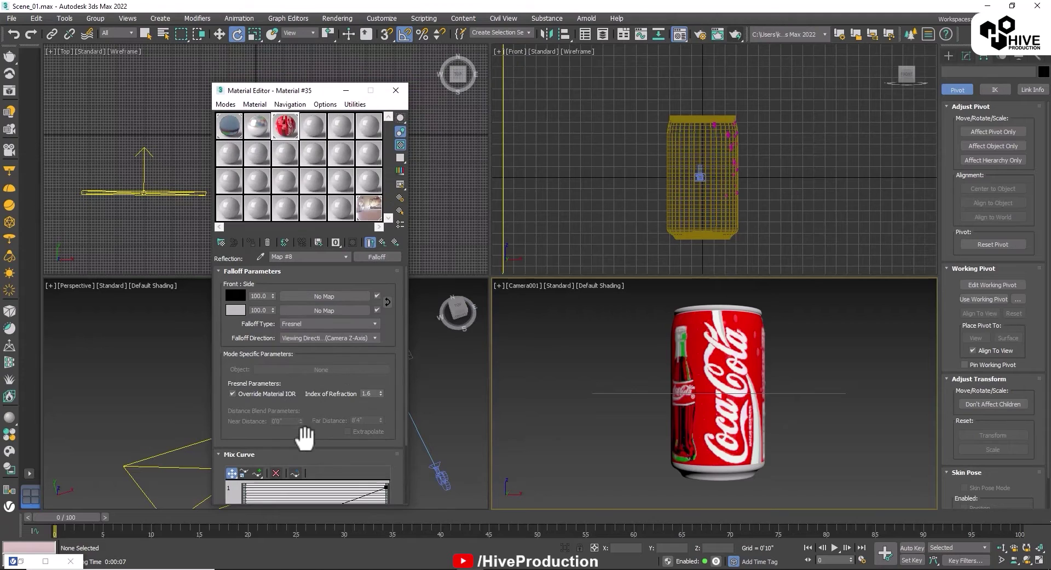
left_click_drag(304, 434, 304, 345)
left_click_drag(304, 290, 296, 467)
left_click(381, 243)
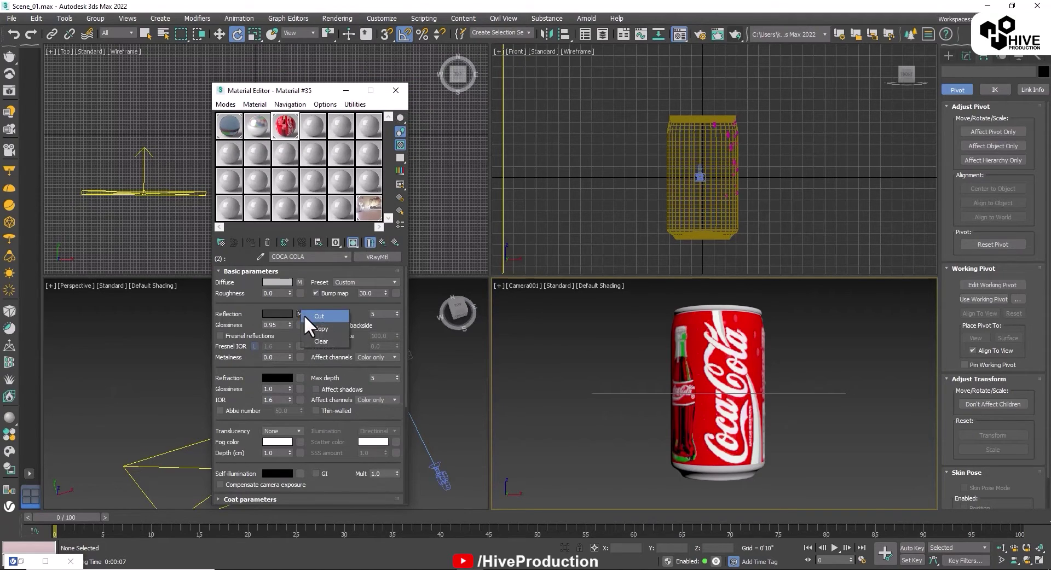
- Clear the COCA COLA material's reflection map, set its reflection colour value to 50, and test-render the camera view
left_click(278, 313)
left_click_drag(350, 126, 362, 126)
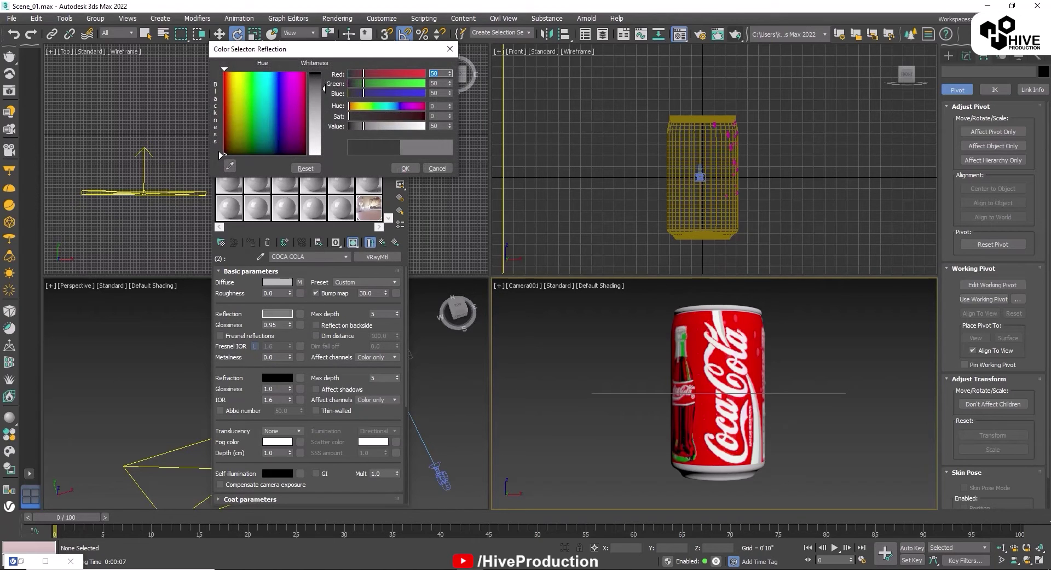
left_click(405, 168)
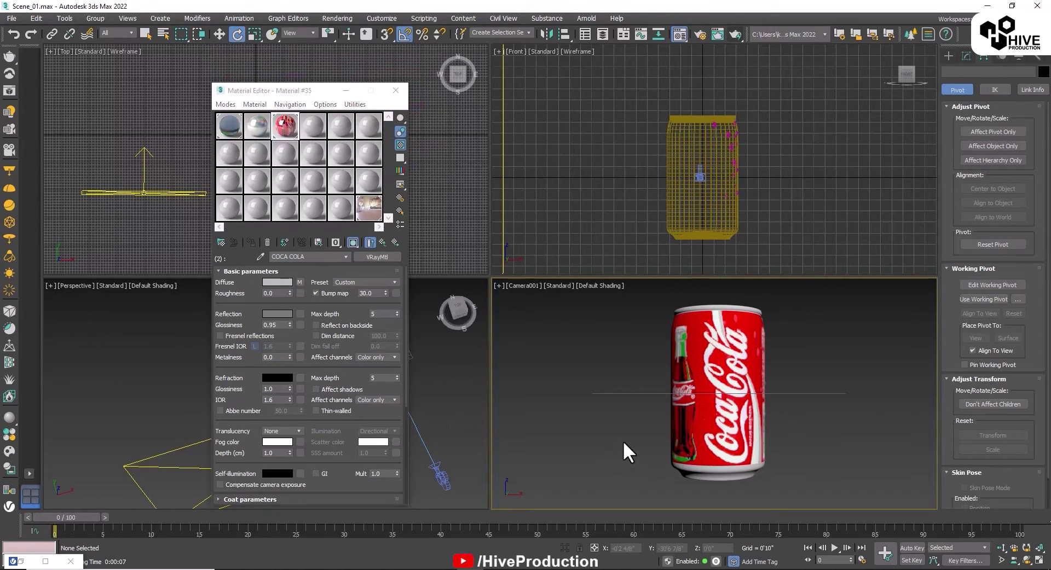
key("shift+q")
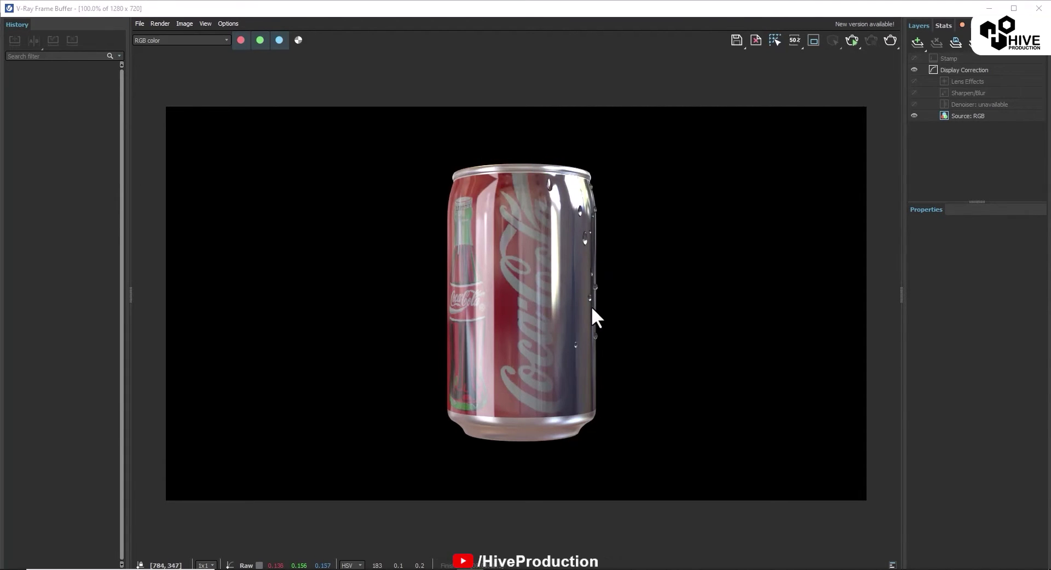
left_click(1039, 8)
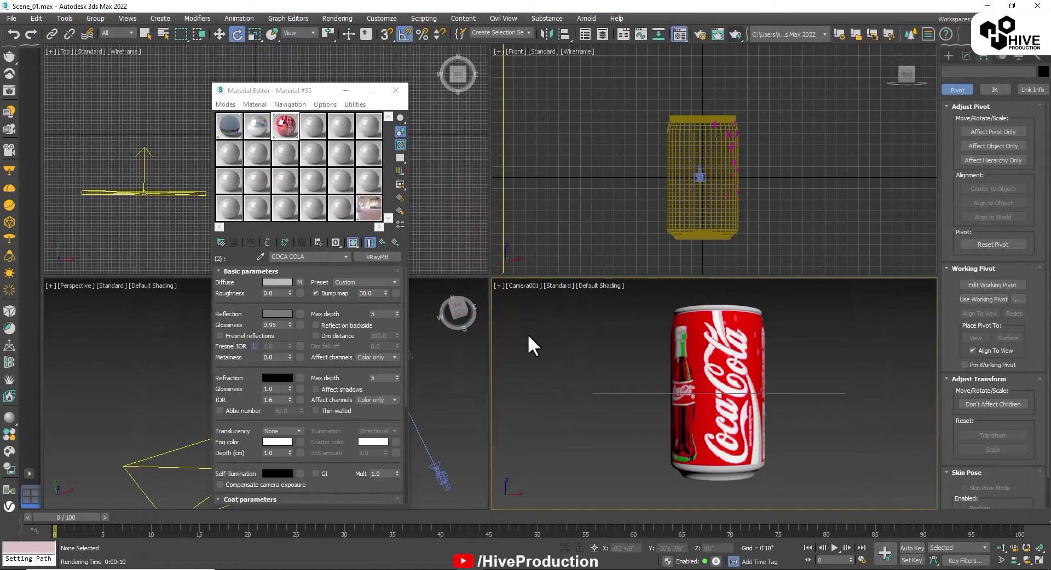
- Lower the COCA COLA material's reflection colour value to 7 and render the camera view to compare
left_click(275, 314)
left_click(320, 74)
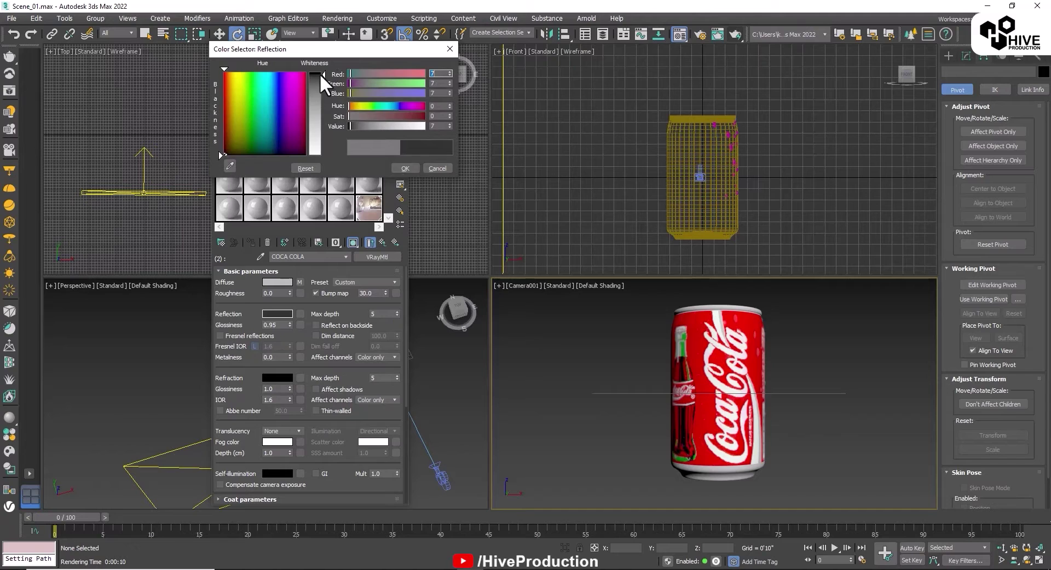
left_click(405, 168)
key("shift+q")
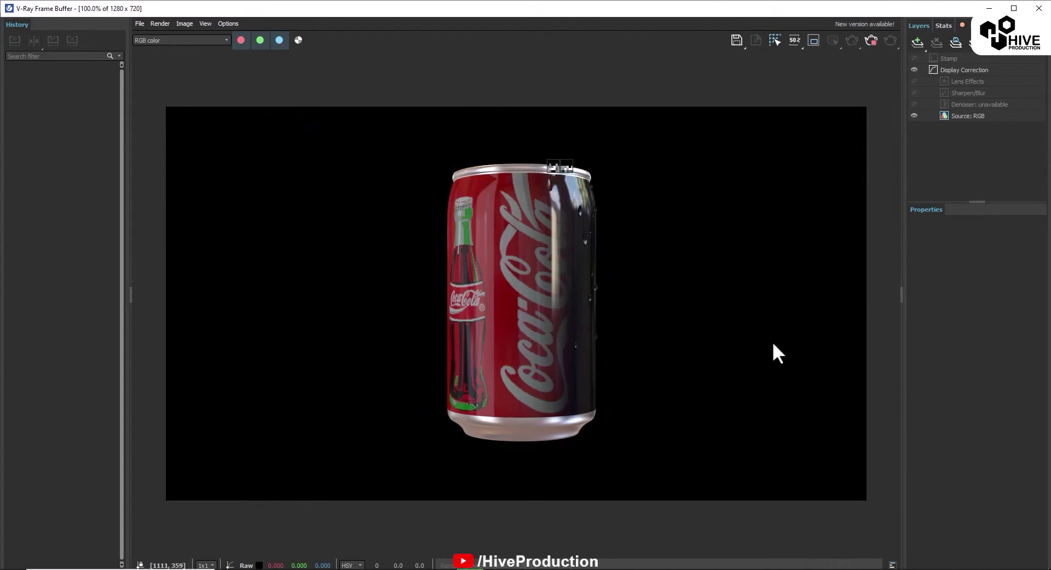
left_click(989, 8)
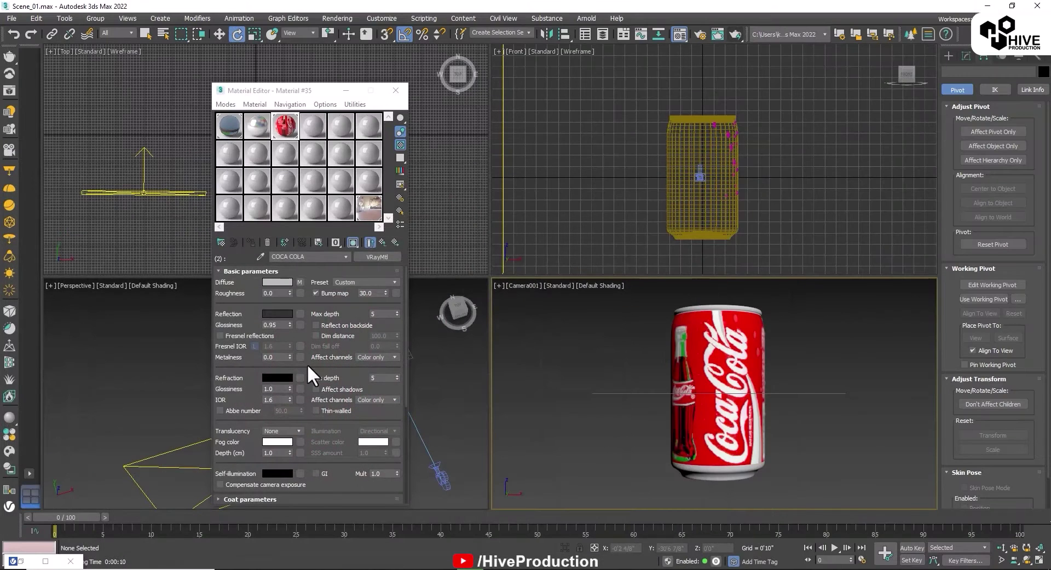
- Set the COCA COLA material's red, green and blue reflection values to 2 and re-render the camera view
left_click(276, 313)
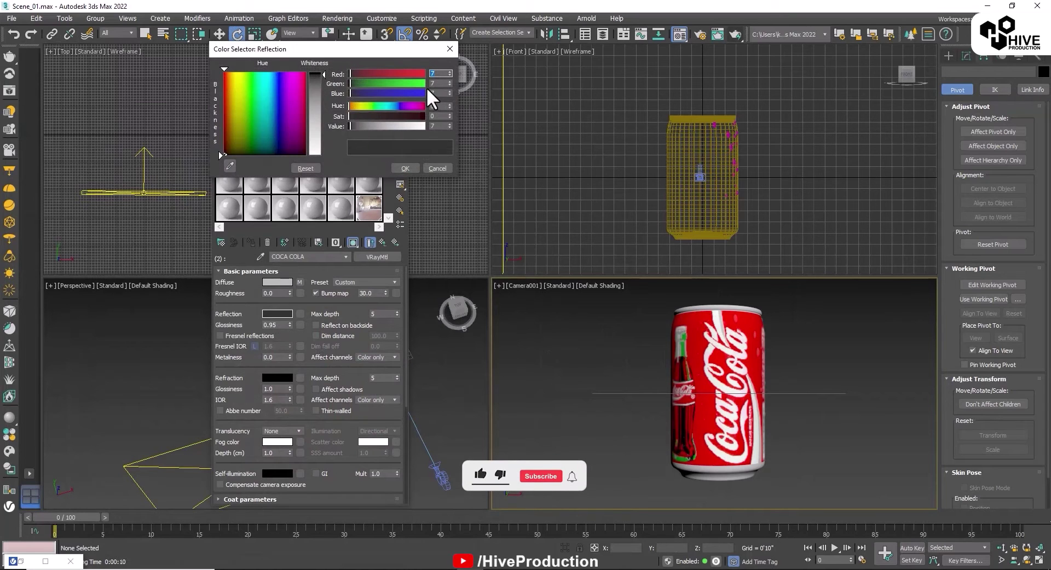
left_click_drag(449, 126, 449, 137)
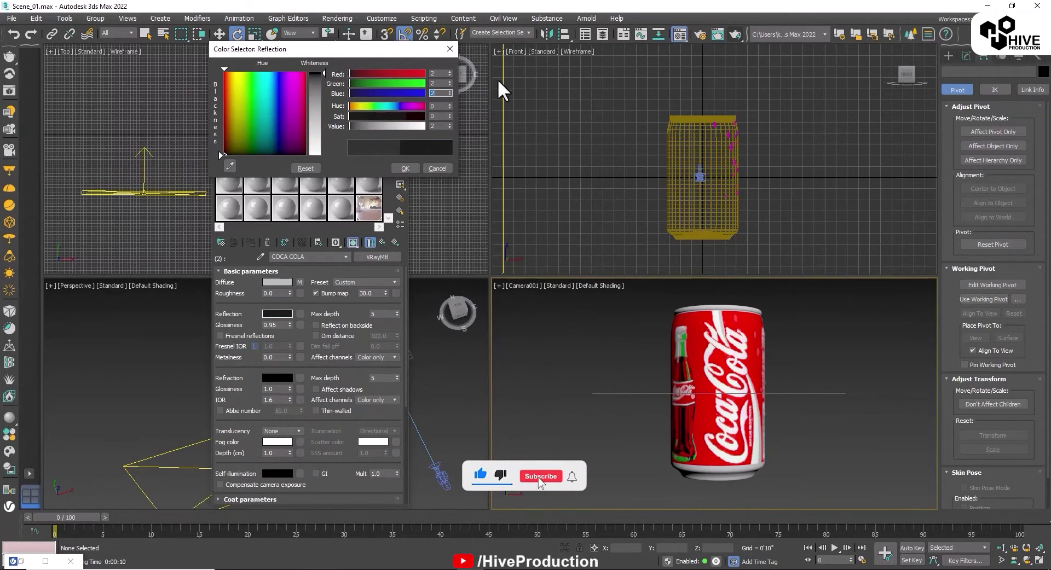
left_click(406, 168)
key("shift+q")
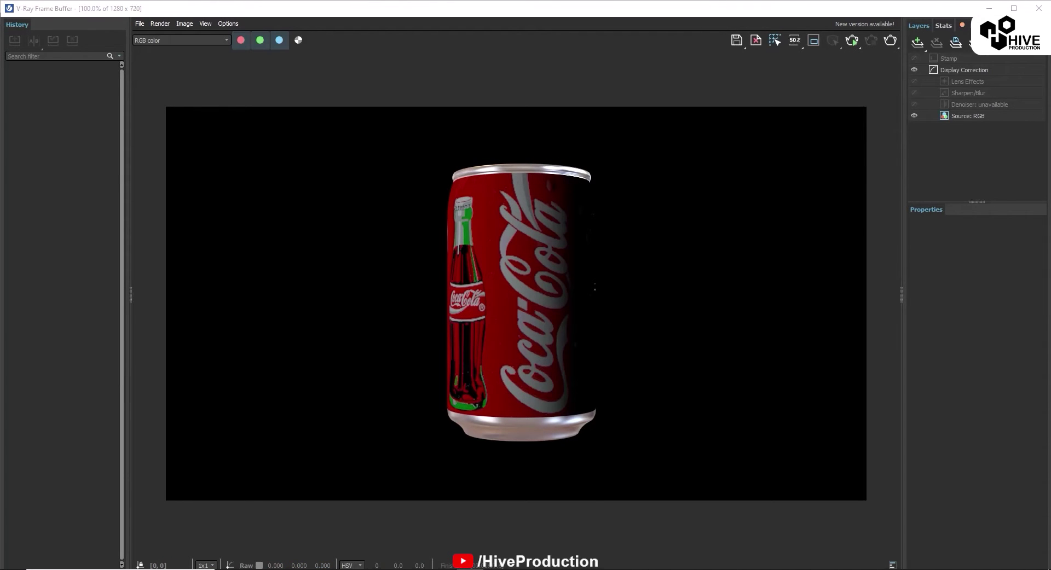
left_click(991, 8)
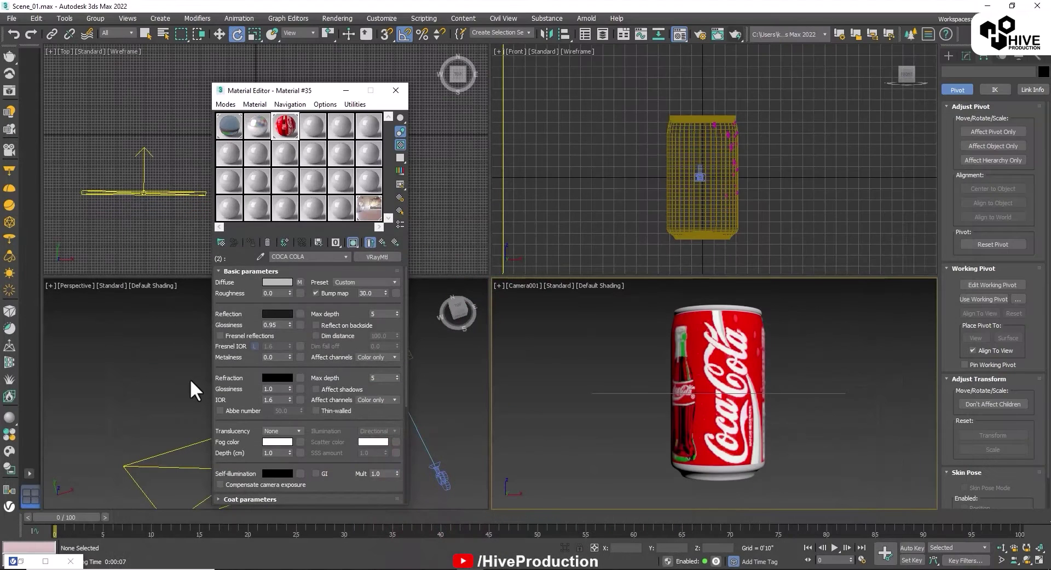
- Raise the COCA COLA material's reflection colour to a slightly lighter dark grey and re-render the camera view
left_click(286, 313)
key("Return")
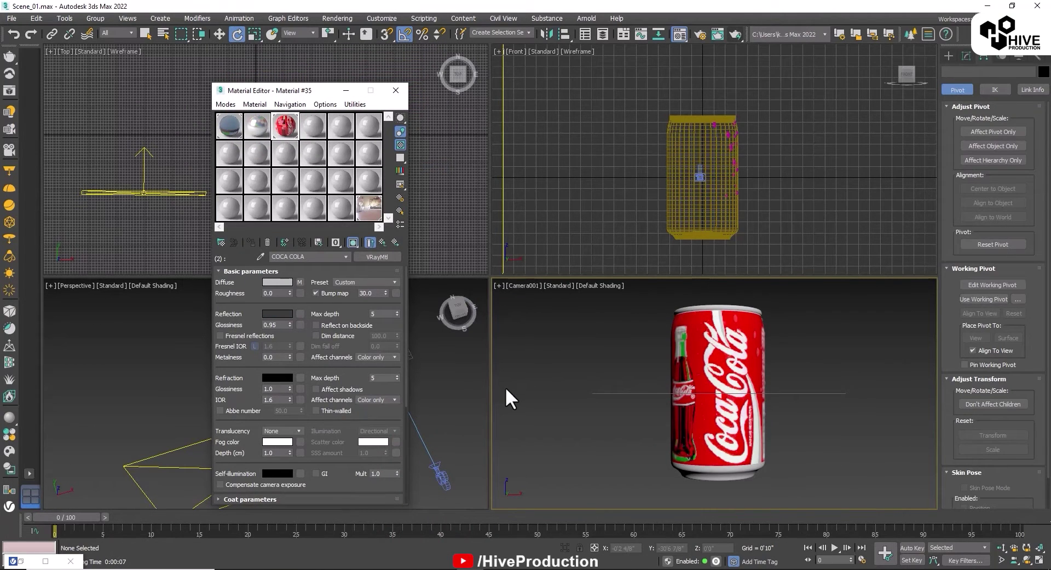
left_click(584, 363)
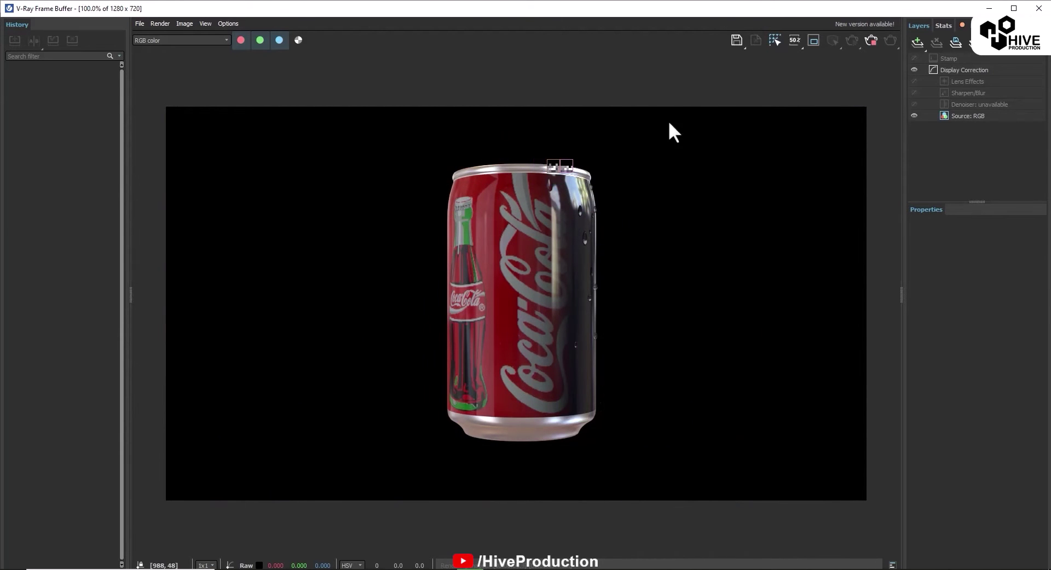
left_click(989, 8)
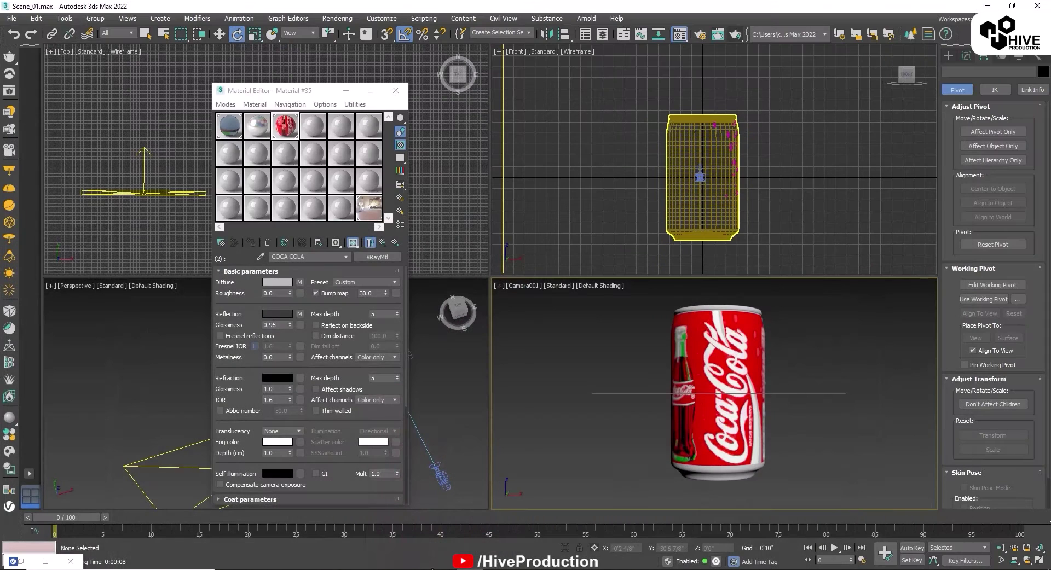
- Close the Material Editor and select the Coca_cola group for animation
left_click(395, 91)
left_click(430, 449)
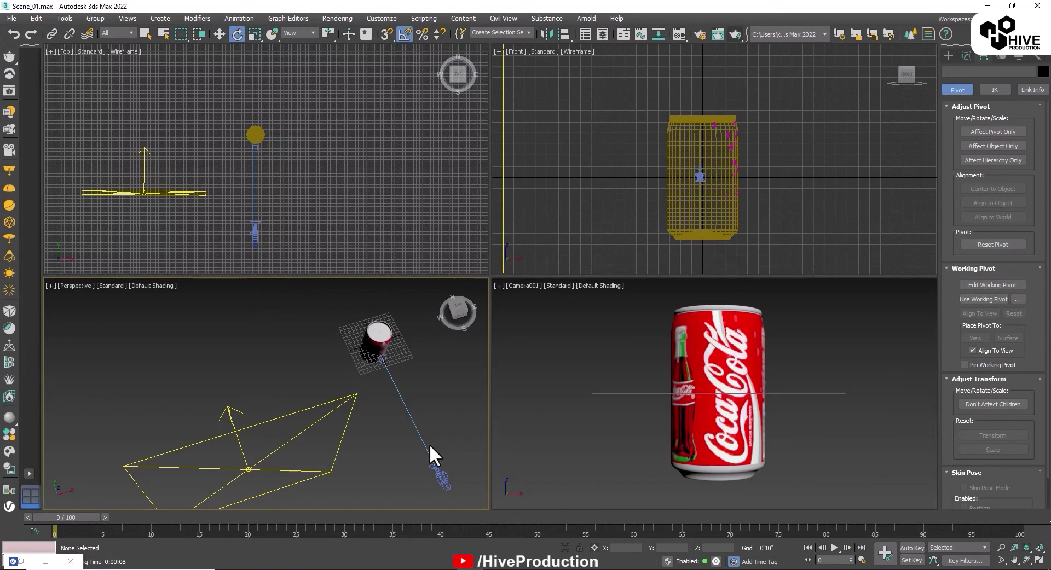
left_click(705, 441)
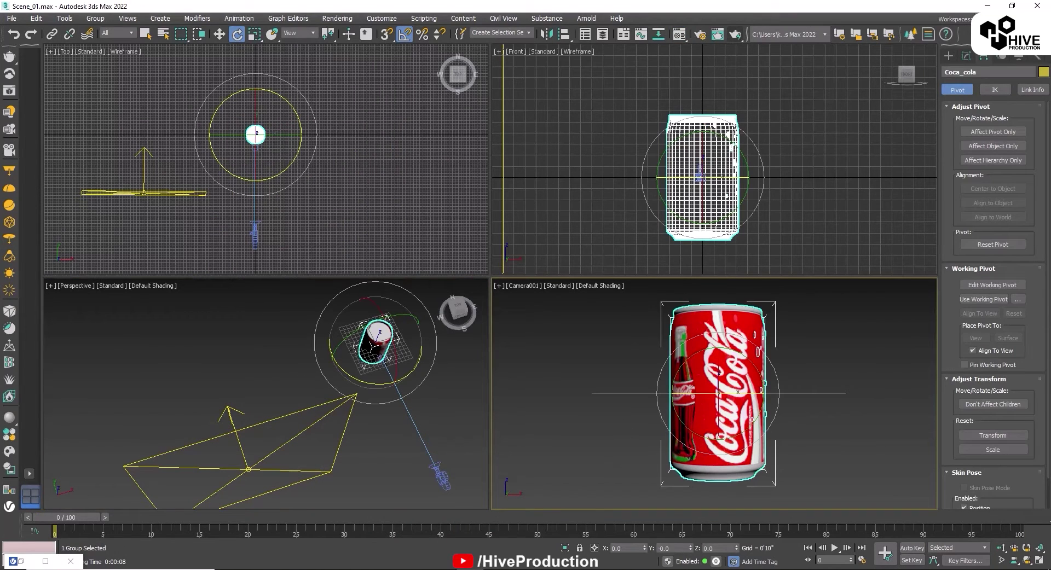
left_click_drag(54, 519, 402, 559)
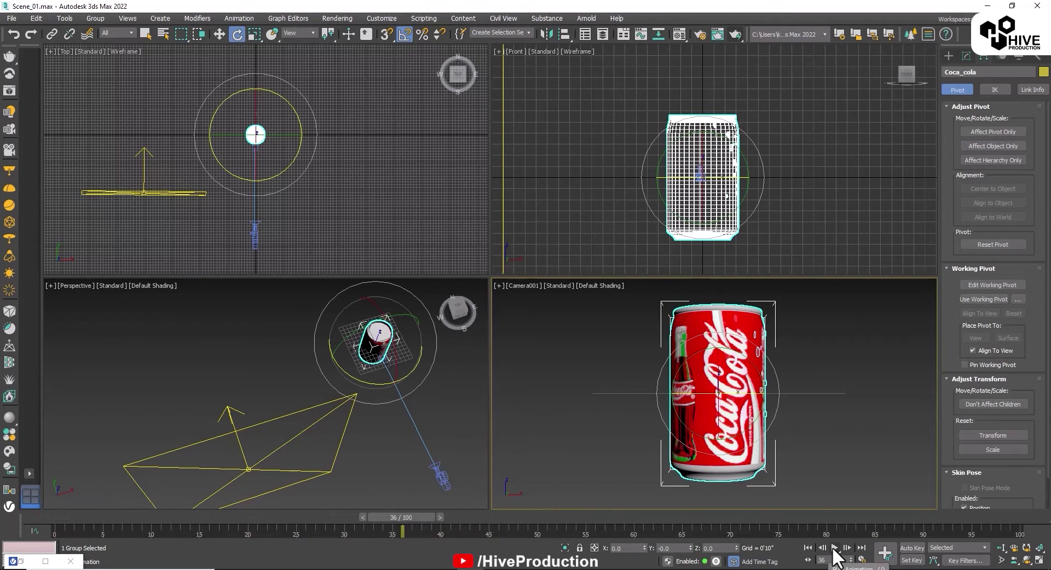
- Set the animation's end time to frame 120 in Time Configuration, starting at frame 0
left_click(861, 560)
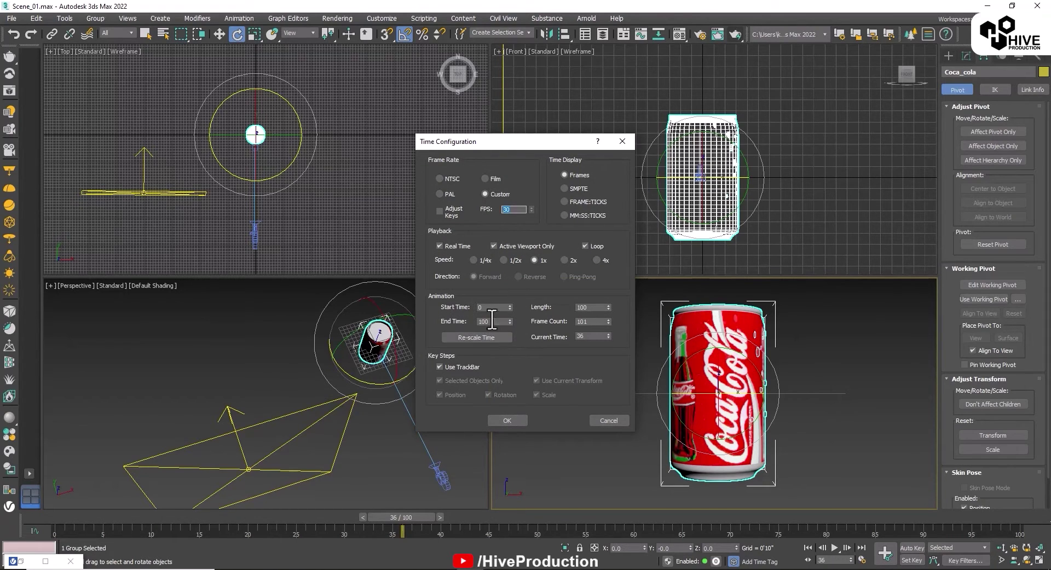
left_click(480, 307)
key("Tab")
left_click(483, 322)
type("20")
key("Return")
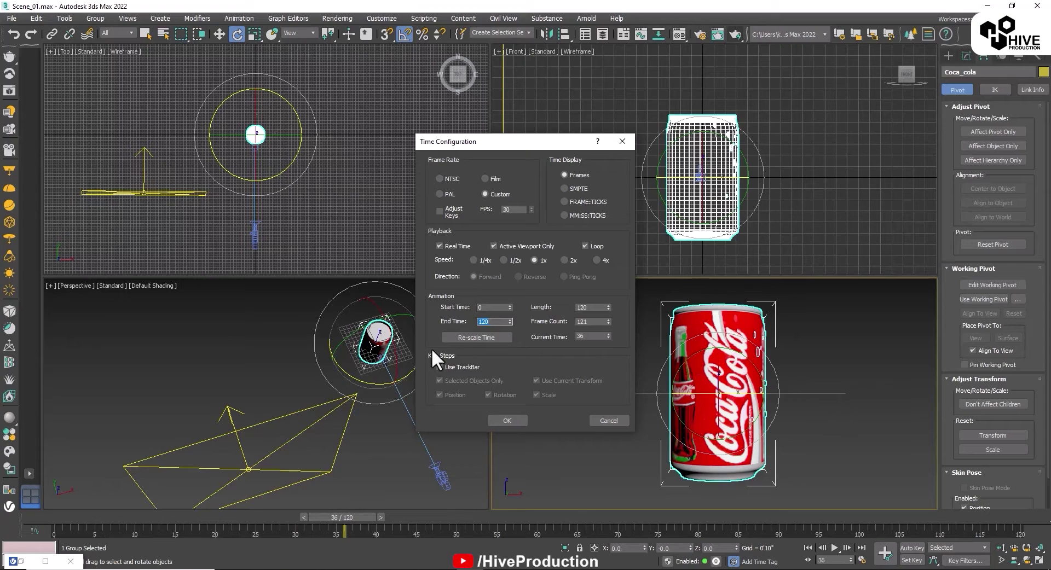
left_click(507, 420)
- Go to frame 60, turn on Auto Key and key the can's present orientation there
left_click_drag(359, 520, 163, 521)
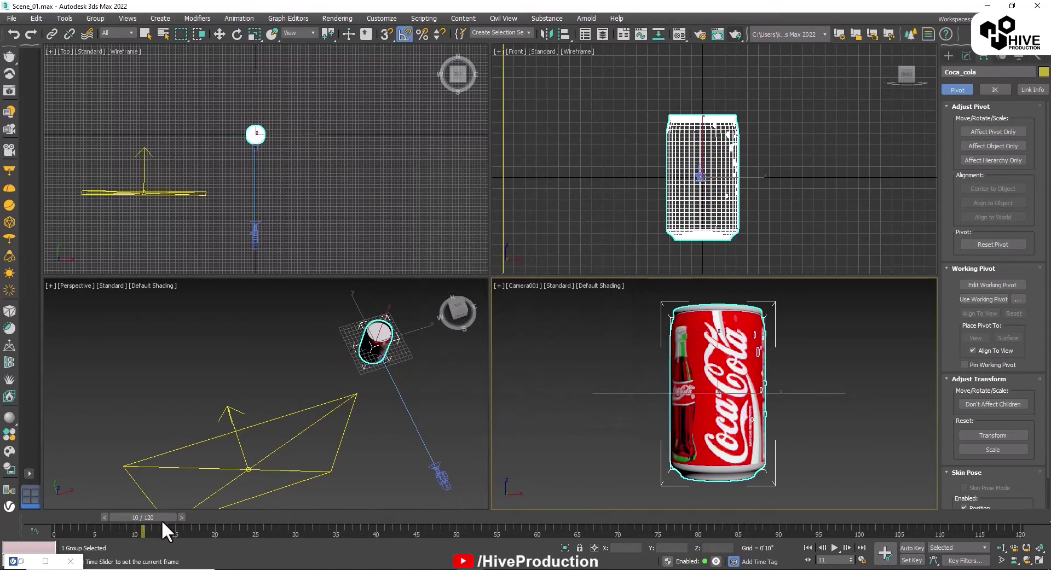
left_click_drag(301, 544, 547, 556)
left_click_drag(526, 517, 534, 517)
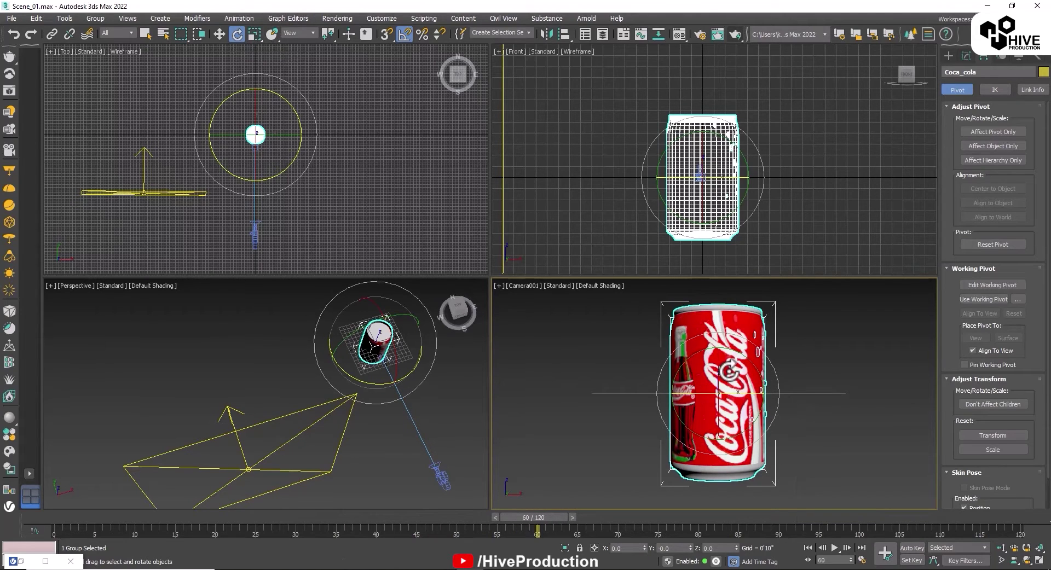
left_click(911, 548)
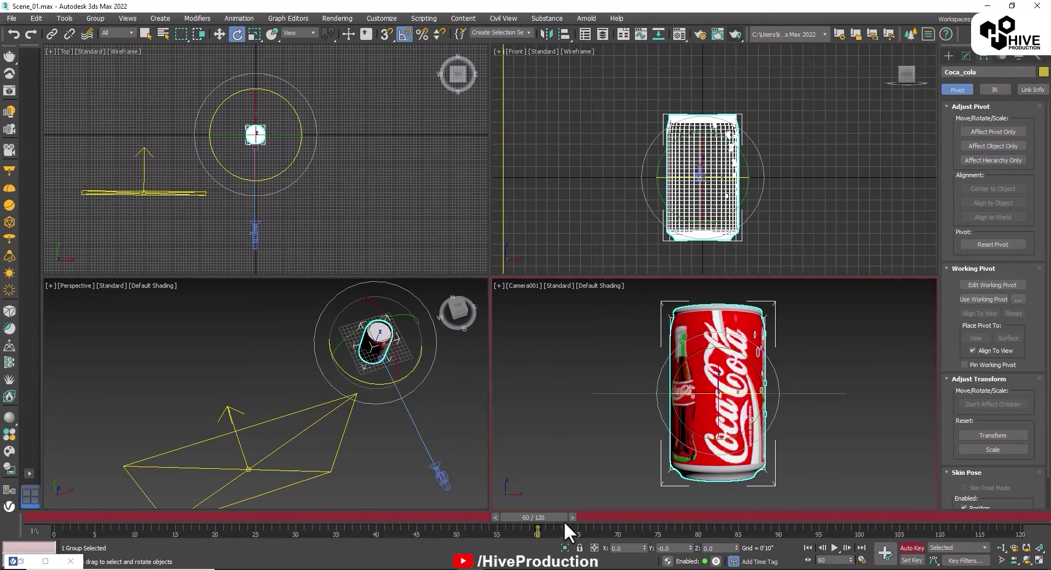
- At frame 0, rotate the Coca_cola group 115° about its vertical Z axis to key the starting pose
left_click_drag(563, 519, 443, 517)
left_click_drag(116, 503, 82, 509)
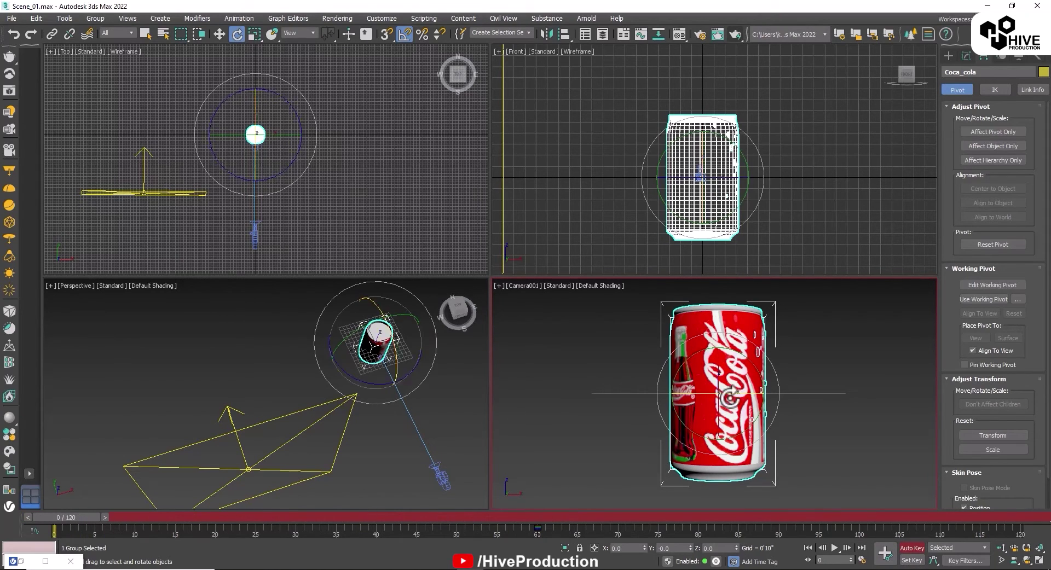
left_click_drag(736, 394, 800, 408)
- Turn off Auto Key and scrub the timeline from frame 0 and back to check the can's rotation
left_click(911, 548)
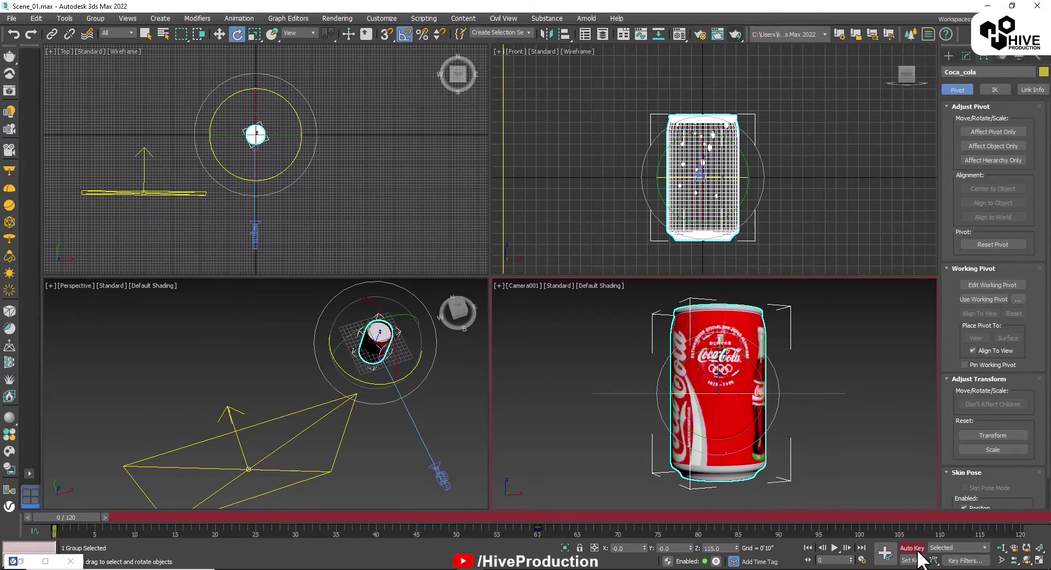
left_click_drag(75, 521, 470, 567)
left_click_drag(530, 518, 110, 517)
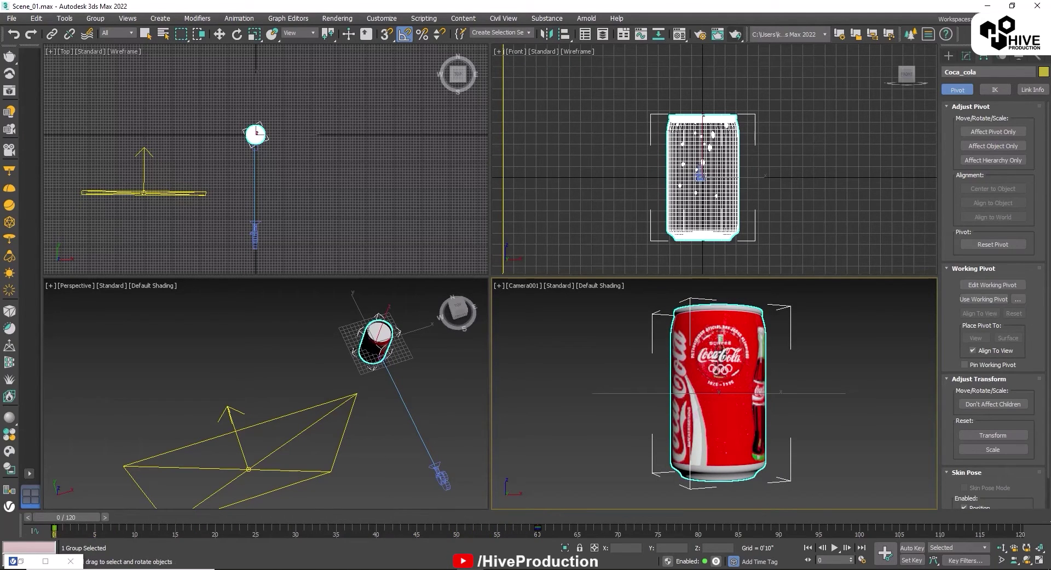
key("e")
left_click(444, 477)
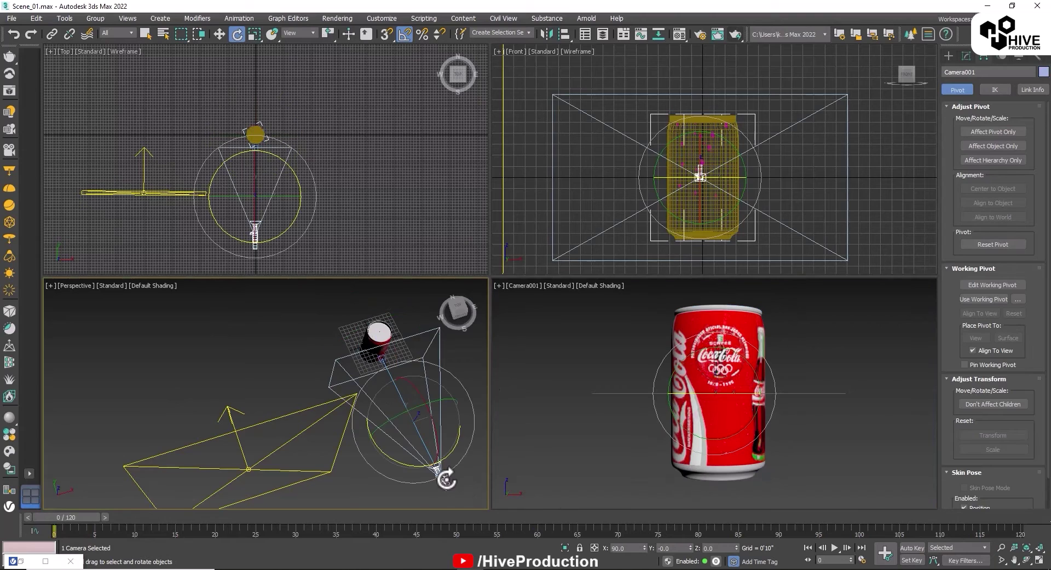
left_click(266, 457)
left_click(617, 419)
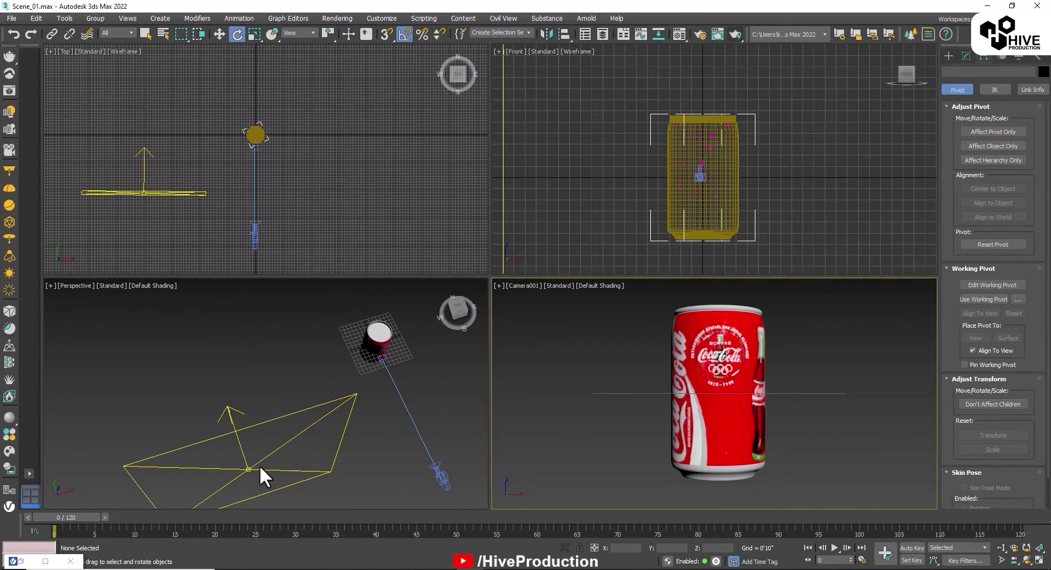
left_click(278, 487)
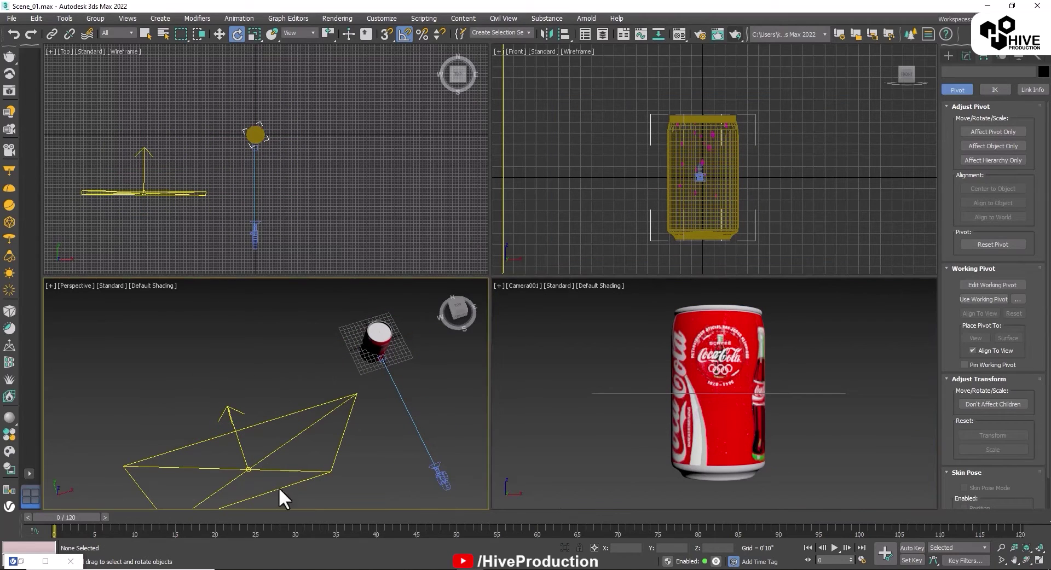
- Move VRayLight01 farther away from the can along X and render the camera view at frame 0
left_click(156, 192)
key("w")
left_click_drag(172, 171, 103, 171)
left_click(605, 413)
key("shift+q")
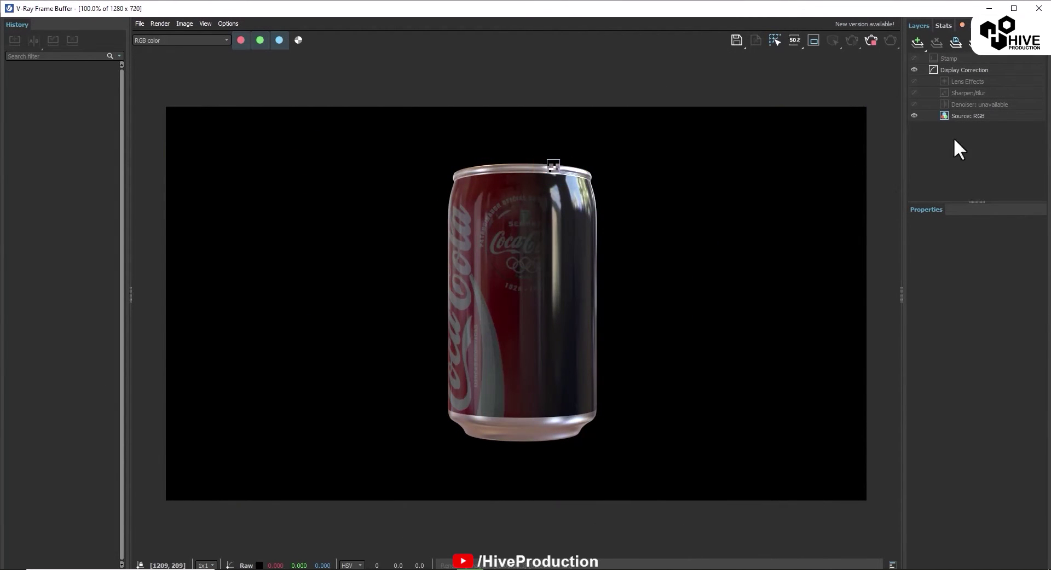
left_click(991, 8)
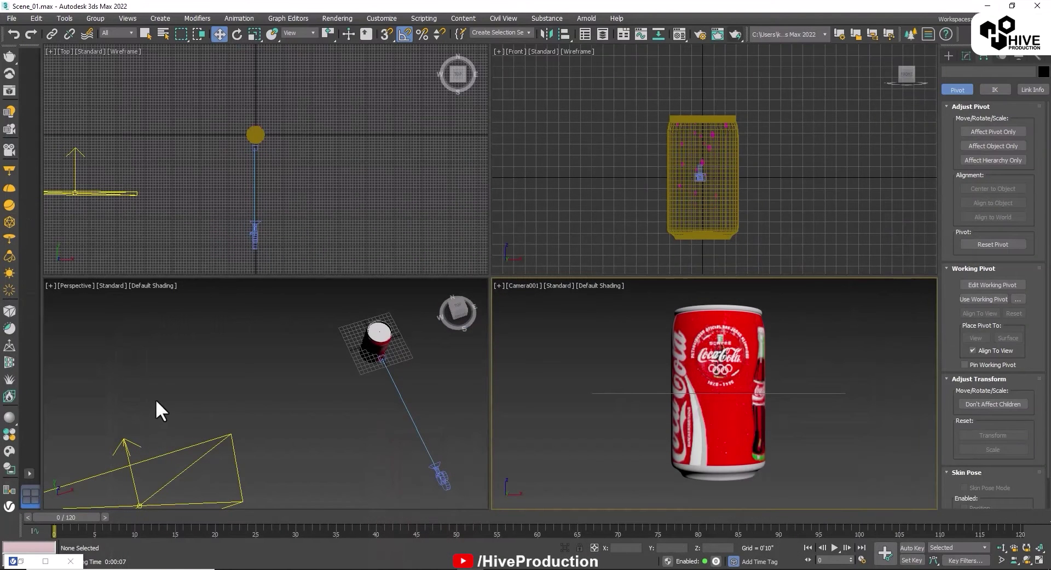
- Move VRayLight01 along X until it sits almost in front of the can, and render the camera view at frame 0
left_click(144, 491)
left_click(132, 479)
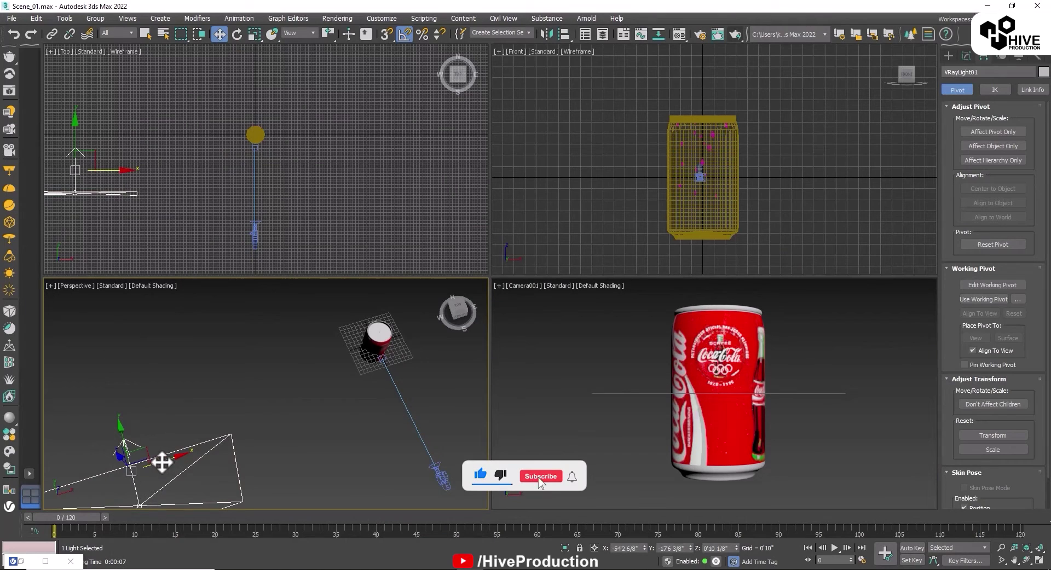
left_click_drag(162, 462, 499, 431)
left_click(904, 428)
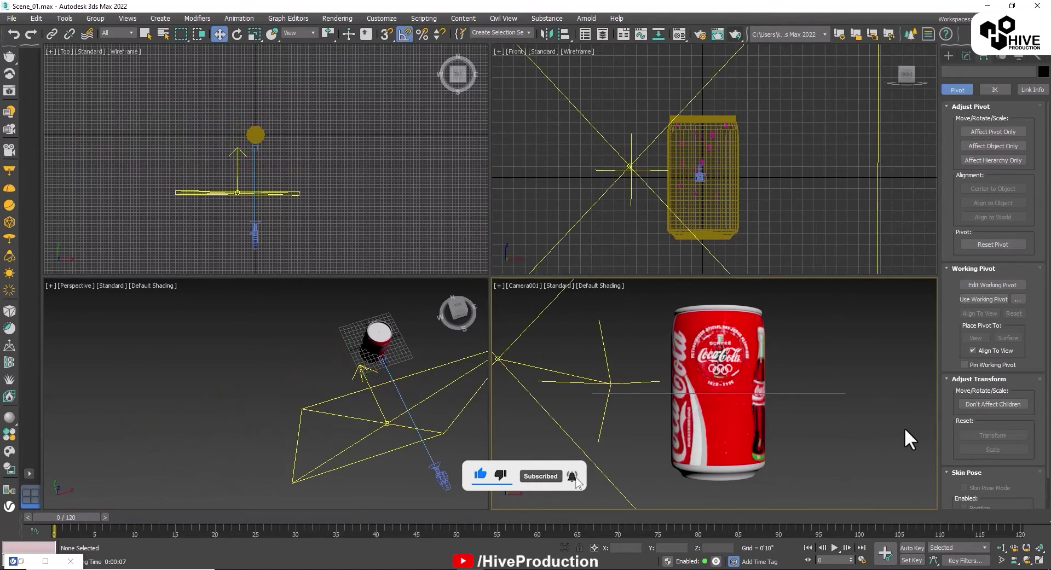
key("shift+q")
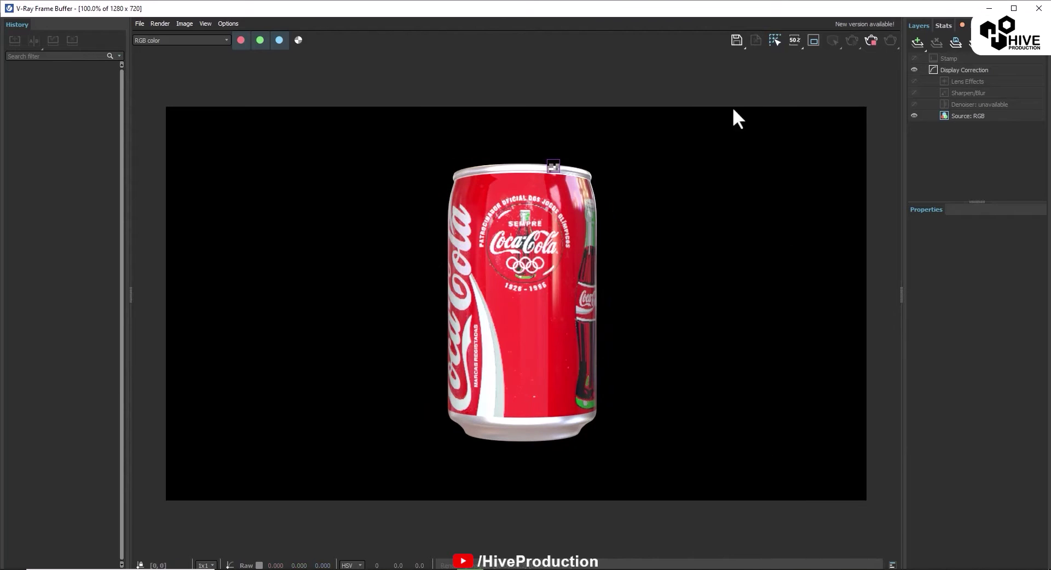
left_click(989, 8)
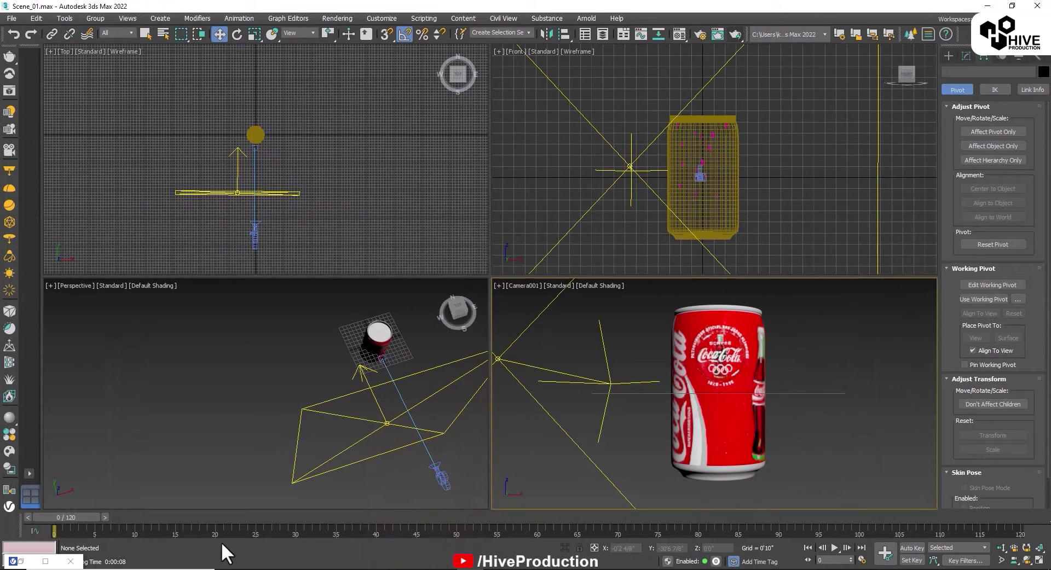
- Go to frame 60 and move VRayLight01 slightly along X to about -4'4"
left_click_drag(83, 517, 554, 531)
key("w")
left_click(336, 426)
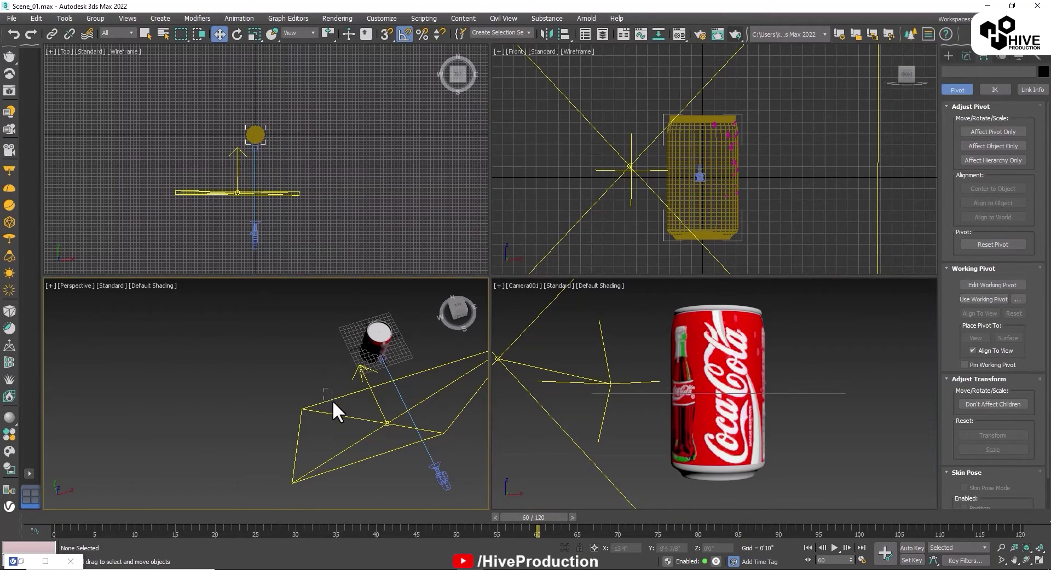
left_click(386, 409)
left_click_drag(399, 386, 403, 385)
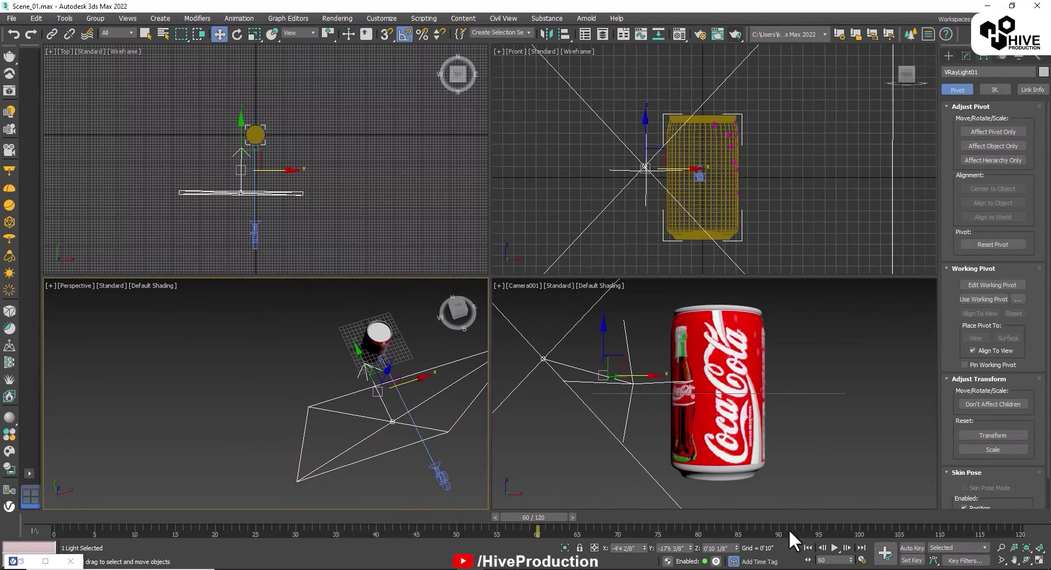
- Turn on Auto Key, move VRayLight01 along X to -34'7 7/8" at frame 0, then turn Auto Key off and scrub the light animation
left_click(909, 548)
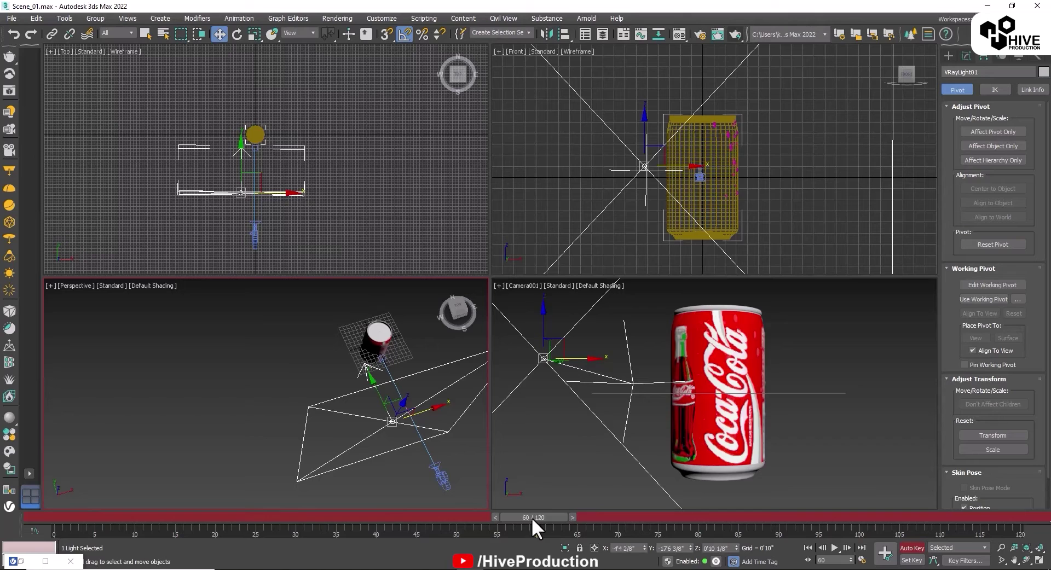
left_click_drag(530, 517, 55, 518)
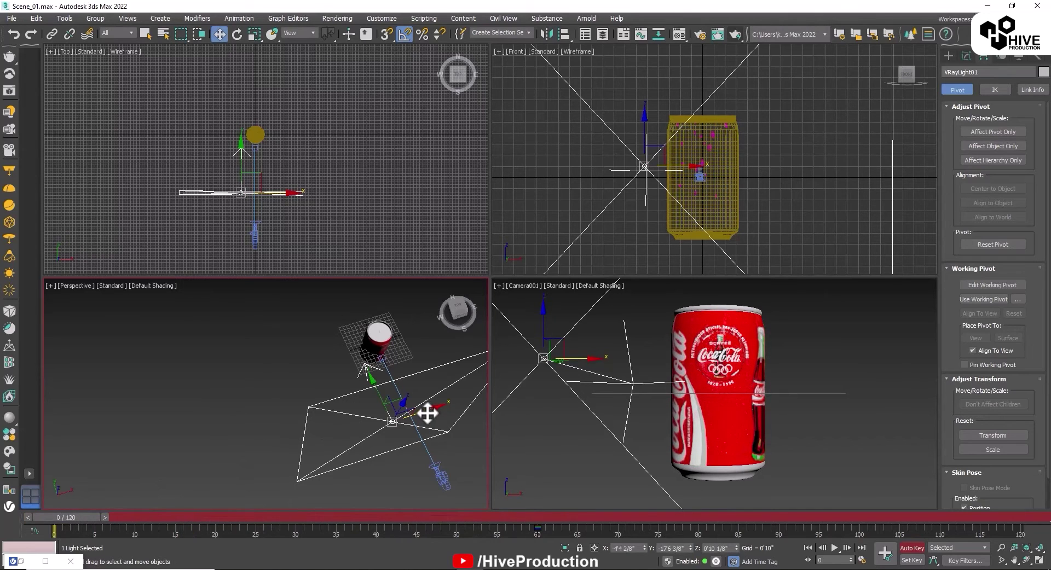
left_click_drag(427, 413, 268, 440)
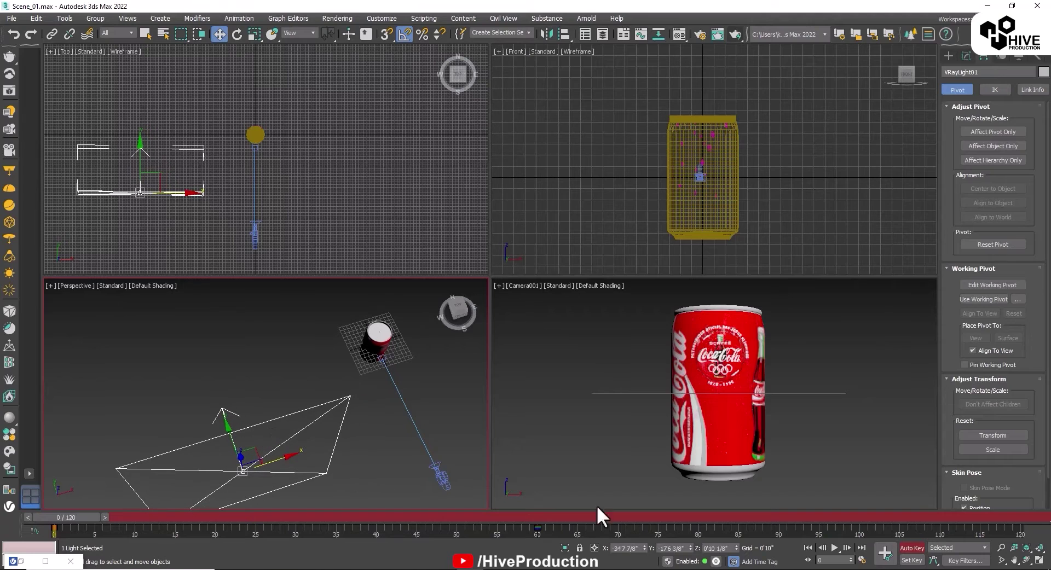
left_click(911, 548)
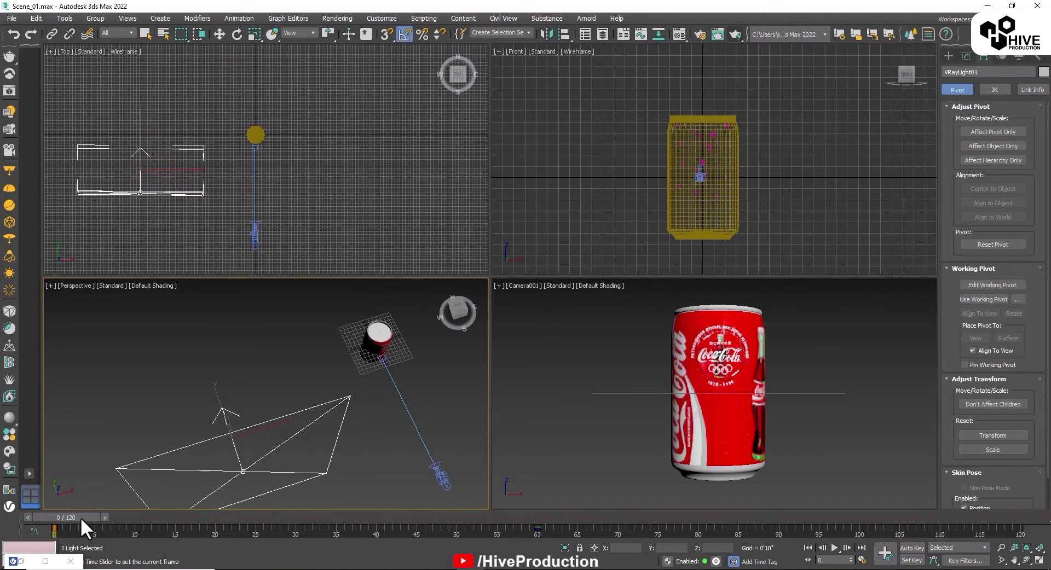
left_click_drag(80, 517, 17, 554)
key("w")
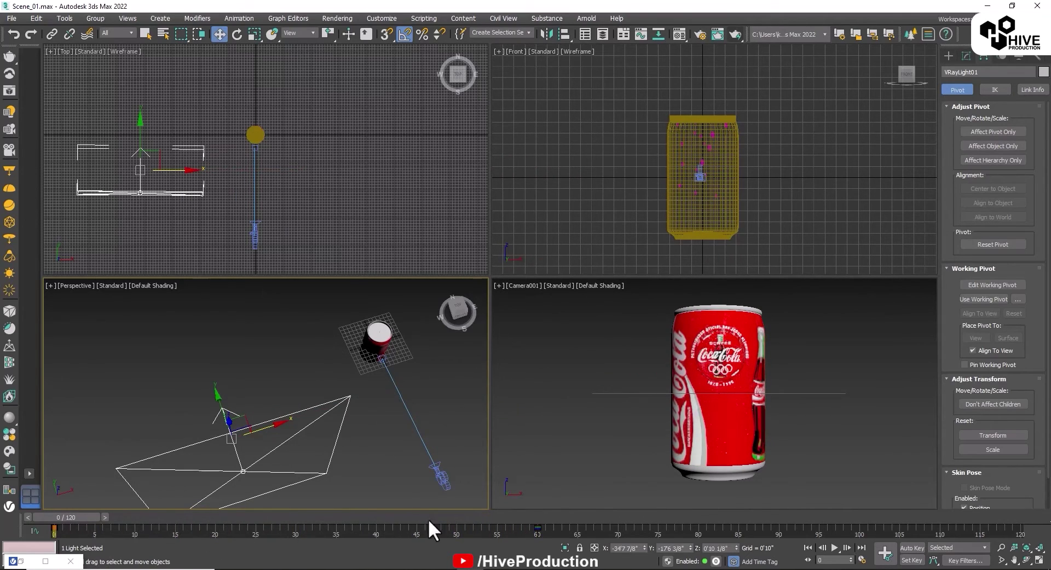
- Select the camera with its target and, with Auto Key on at frame 60, move both about 6'4" toward the can along Y
left_click(421, 438)
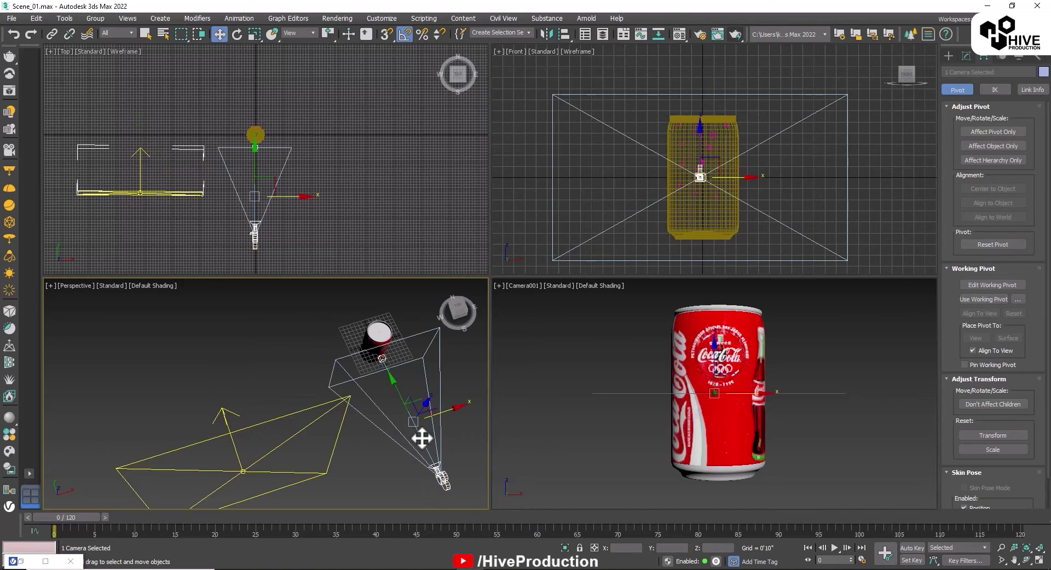
left_click(911, 547)
left_click_drag(57, 517, 526, 517)
right_click(751, 391)
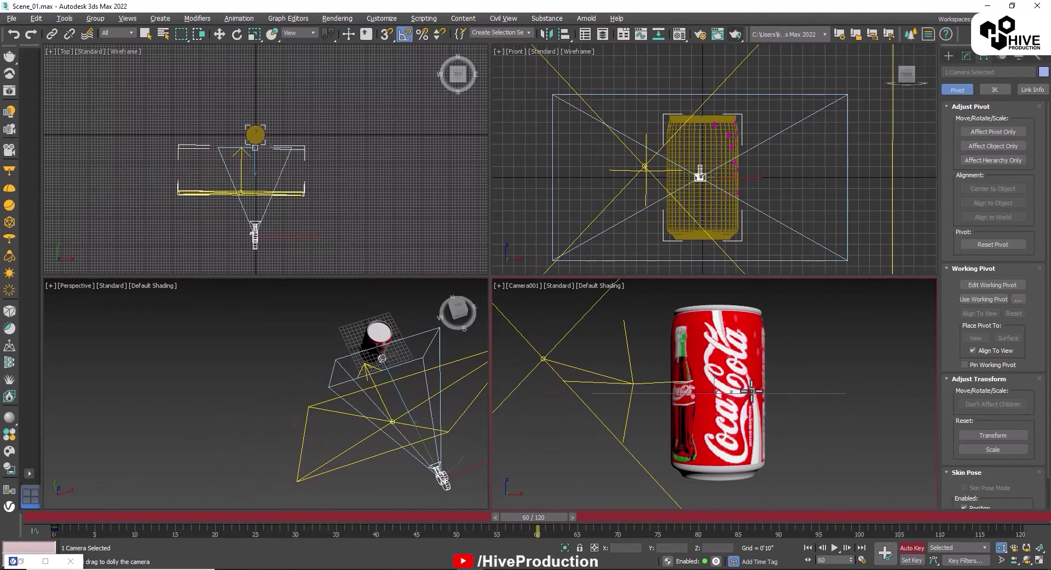
key("w")
right_click(422, 444)
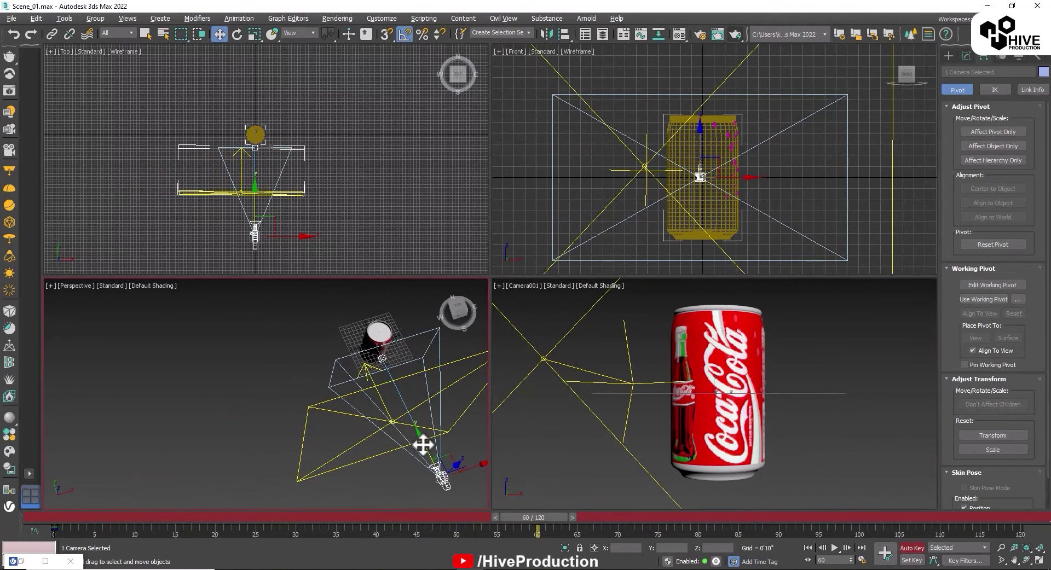
left_click_drag(426, 446, 414, 414)
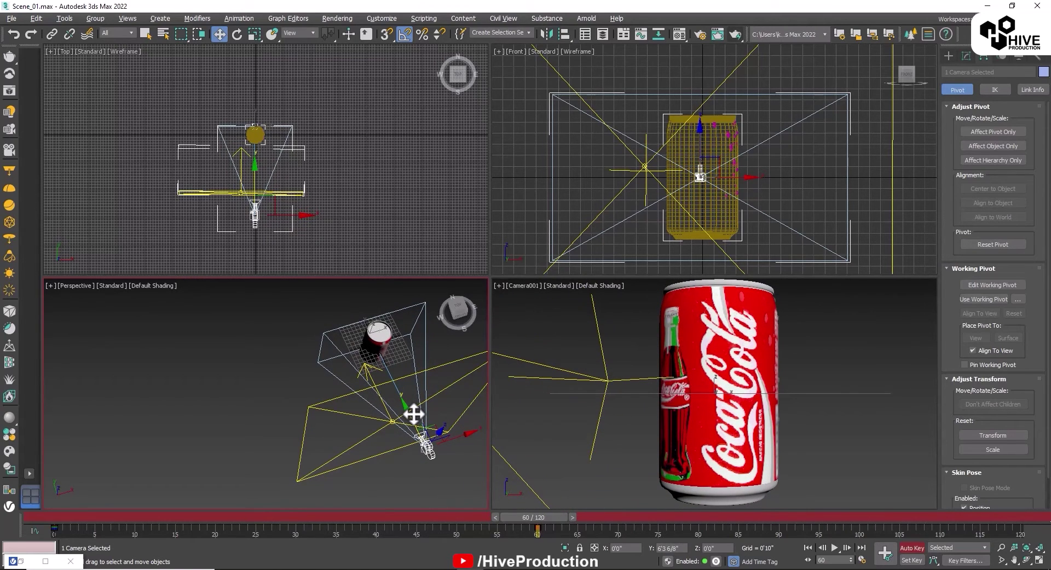
- Pull the camera and its target back slightly along Y at frame 60 so the whole can fits the camera view
left_click(751, 175)
left_click_drag(699, 140, 699, 144)
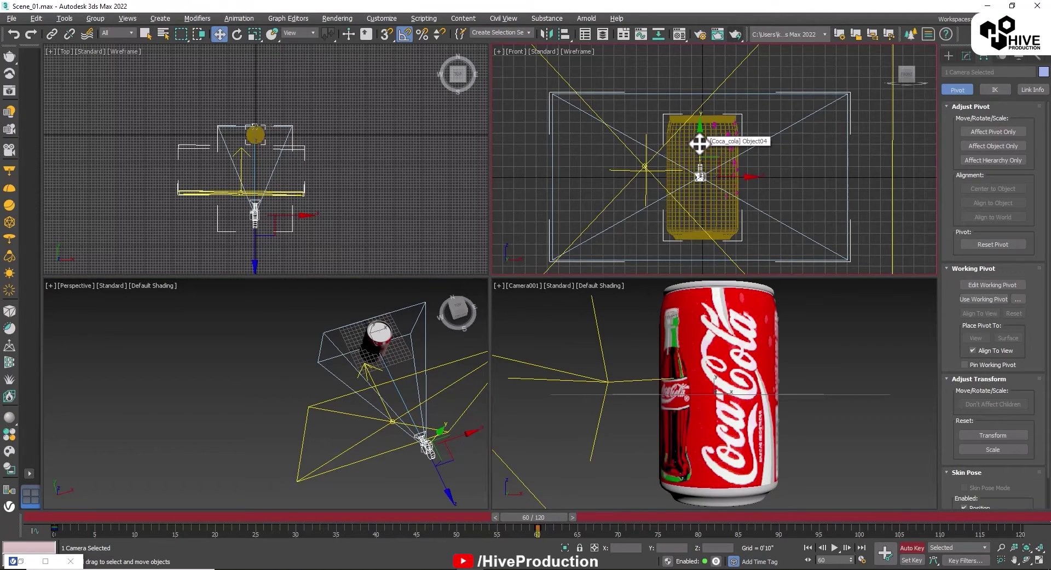
right_click(441, 478)
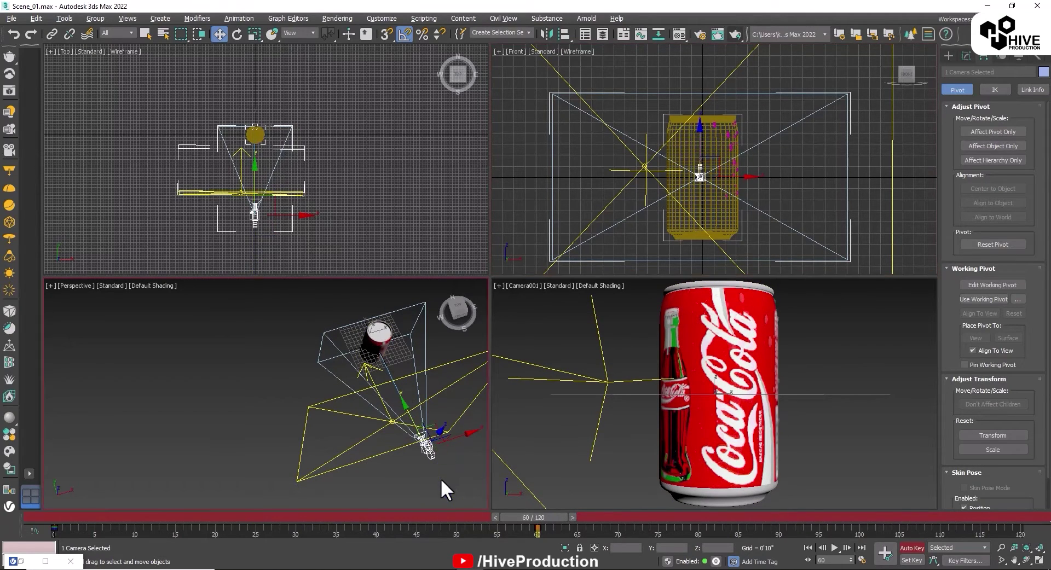
left_click_drag(412, 423, 418, 428)
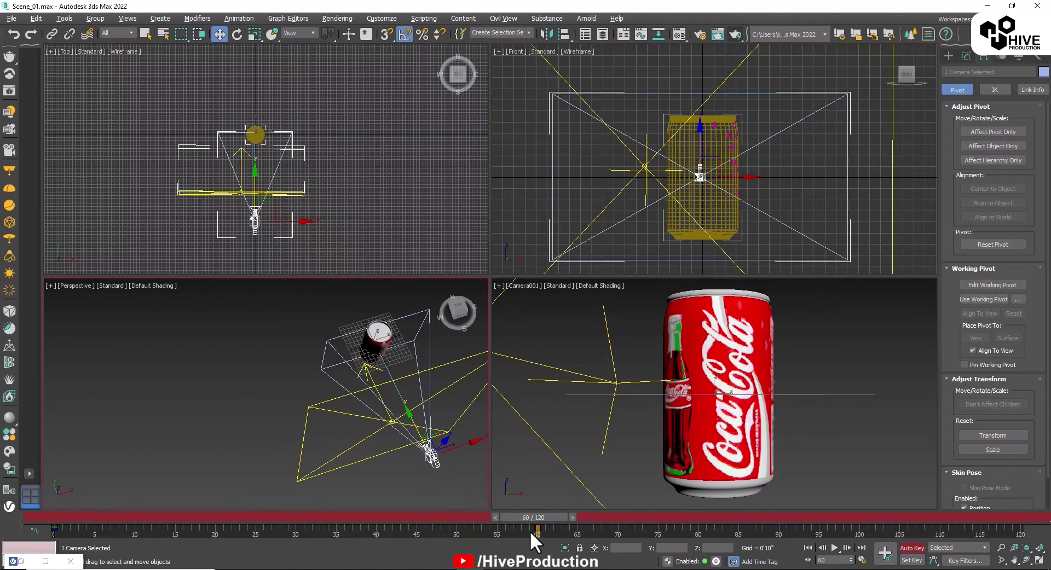
- At frame 0, move the camera and its target farther from the can along Y and turn off Auto Key
left_click_drag(530, 518, 82, 518)
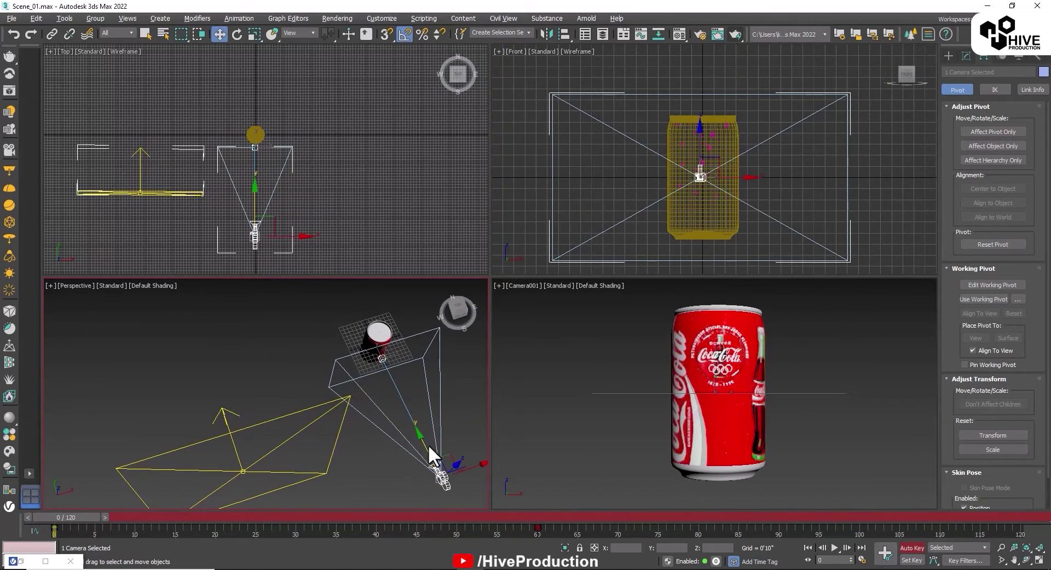
left_click_drag(428, 444, 436, 469)
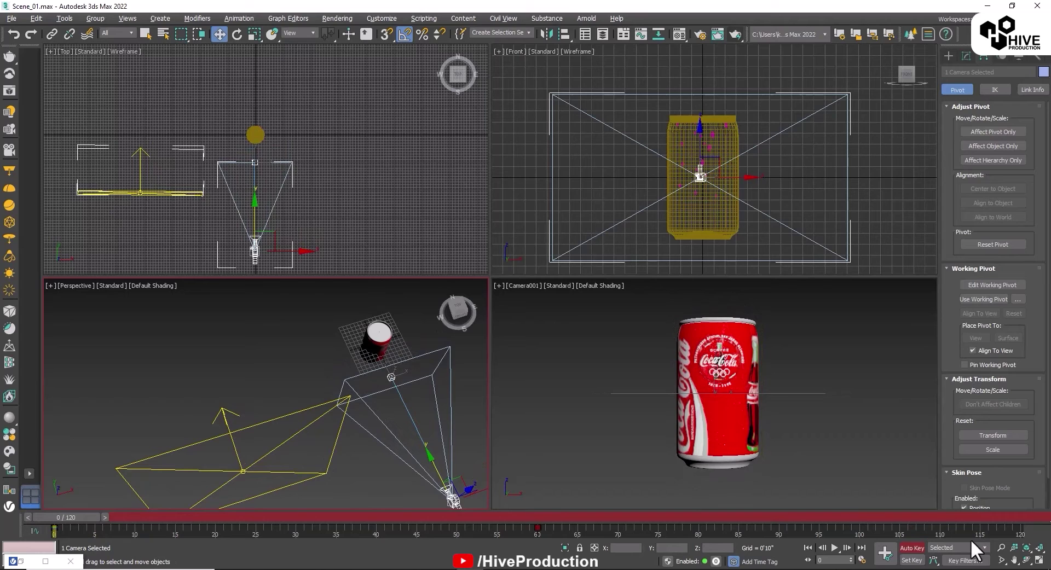
left_click(913, 549)
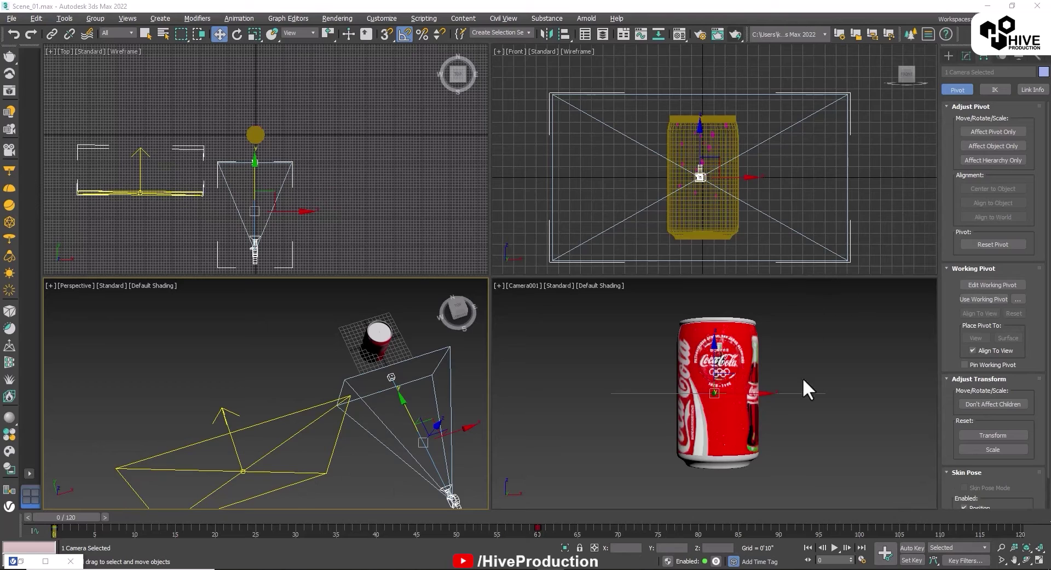
- Deselect everything, scrub to frame 60 and render the camera view to check the can's lighting and framing
left_click(806, 353)
left_click_drag(58, 518, 537, 544)
key("w")
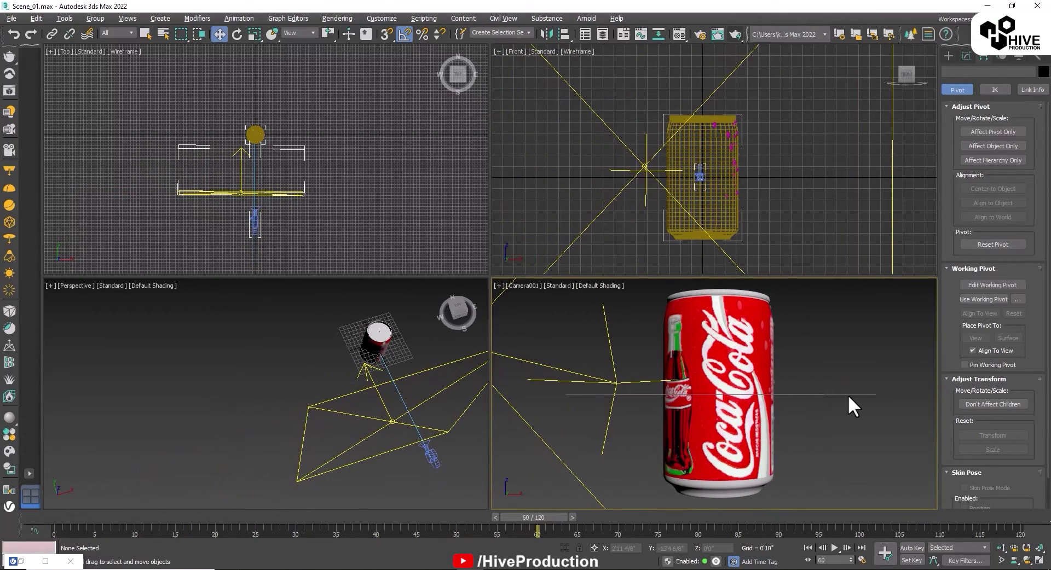
key("shift+q")
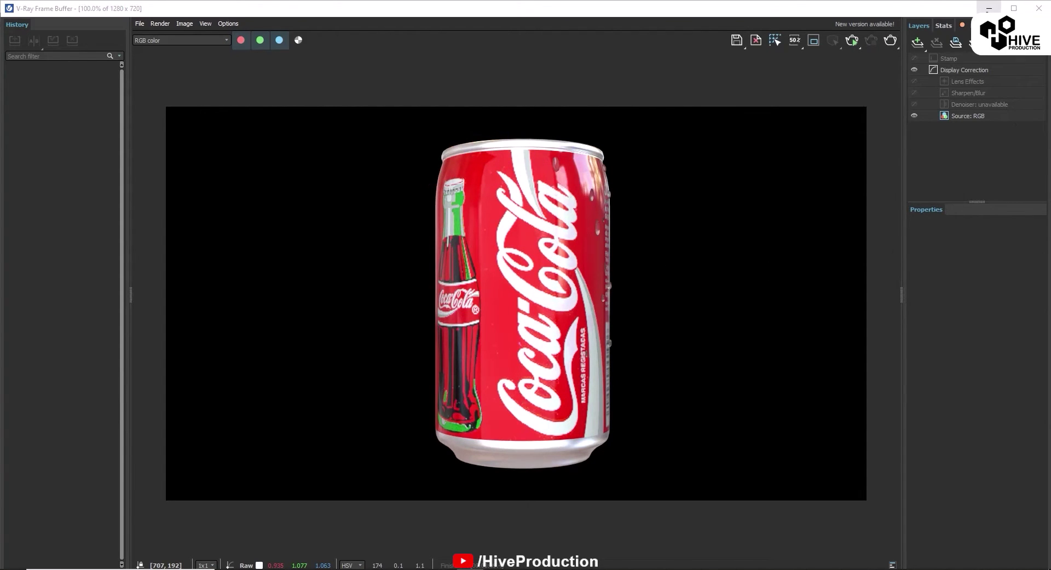
left_click(989, 9)
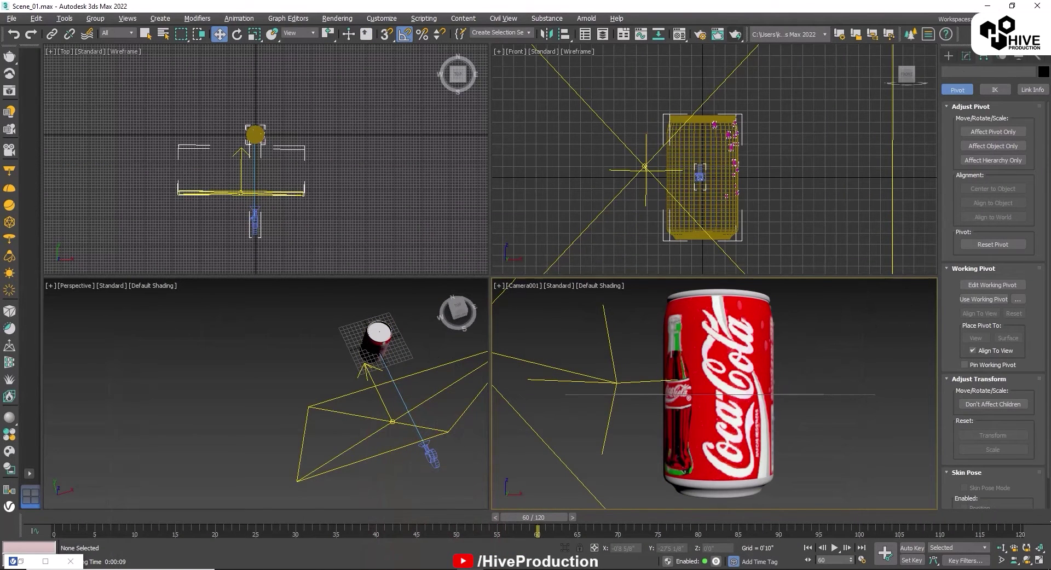
- Select the Coca_cola group and, with Auto Key on at frame 90, move it along X to -4'8 7/8"
left_click(717, 394)
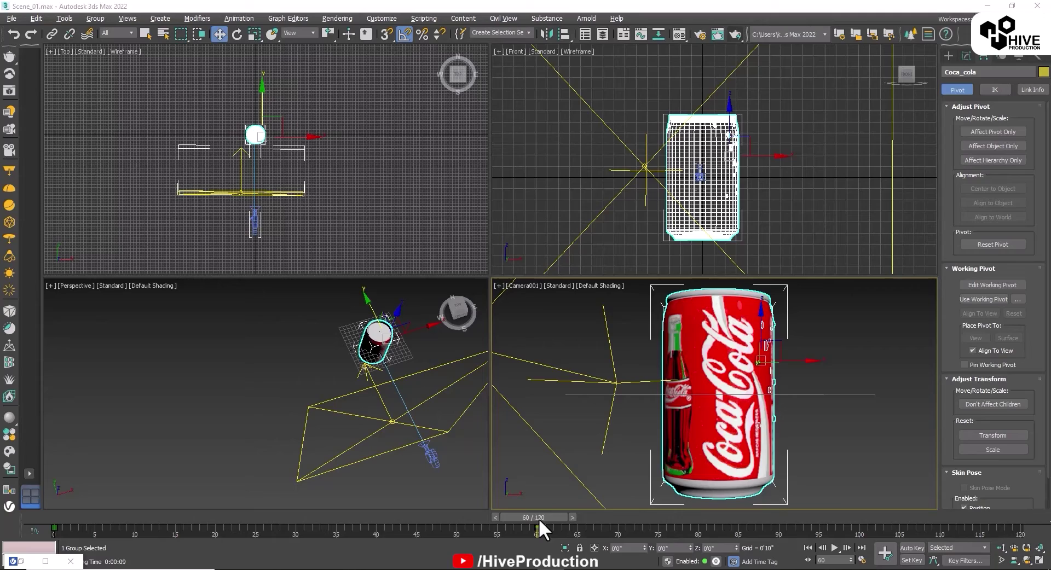
mouse_move(538, 518)
left_mouse_down()
mouse_move(563, 520)
mouse_move(62, 532)
mouse_move(538, 529)
left_mouse_up()
key("w")
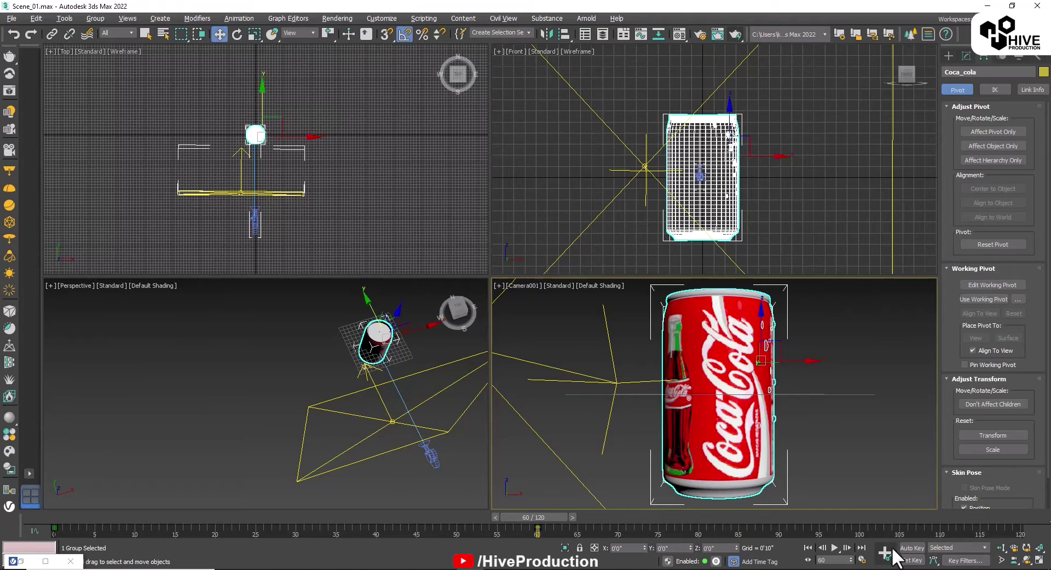
left_click(910, 548)
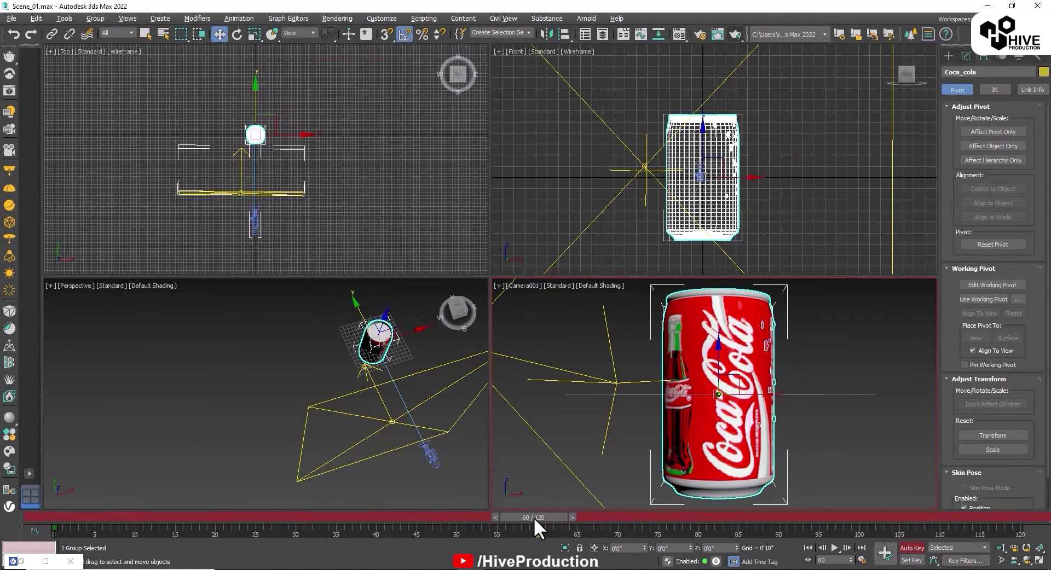
left_click_drag(534, 517, 772, 551)
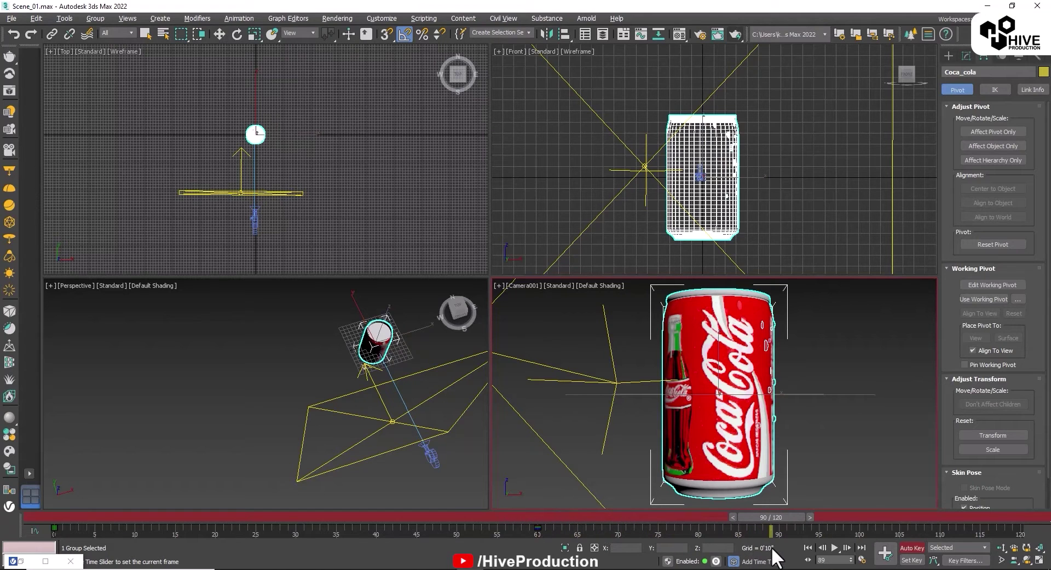
key("w")
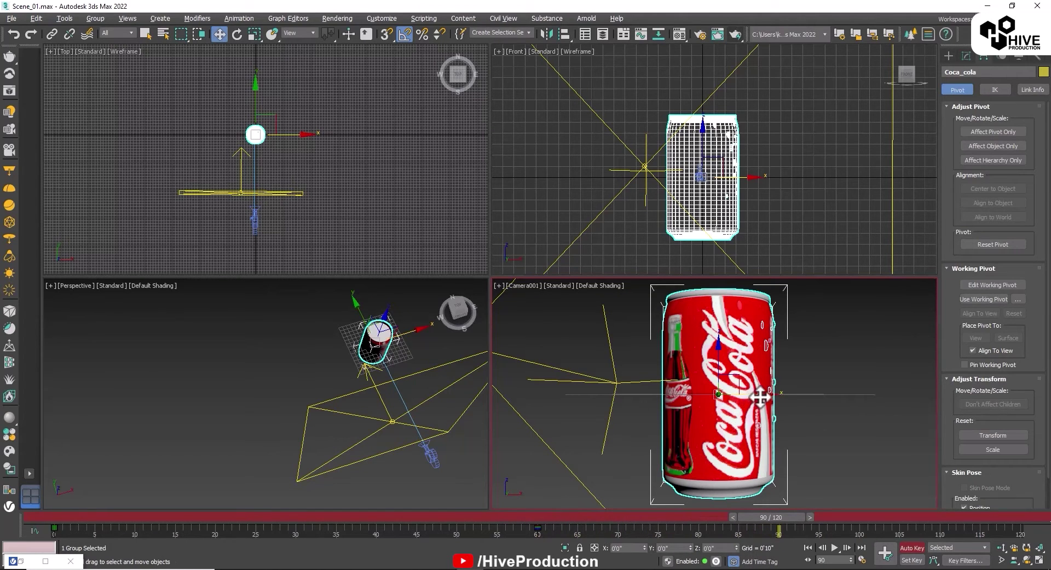
left_click_drag(759, 399, 663, 396)
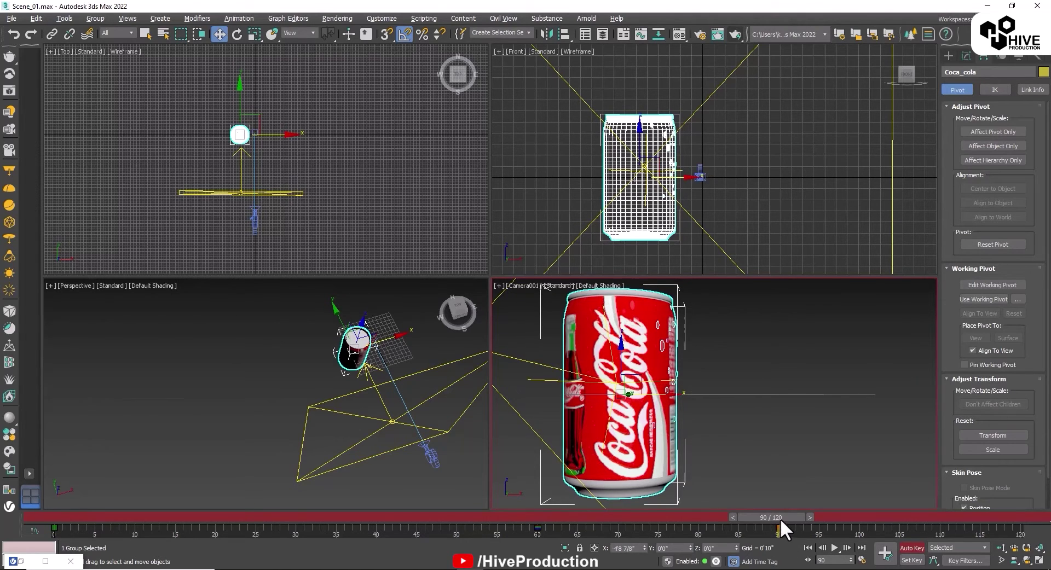
- Scrub the timeline back and forth up to frame 90 to check the can's slide, then turn off Auto Key
left_click_drag(780, 518, 191, 519)
left_click_drag(170, 559, 778, 562)
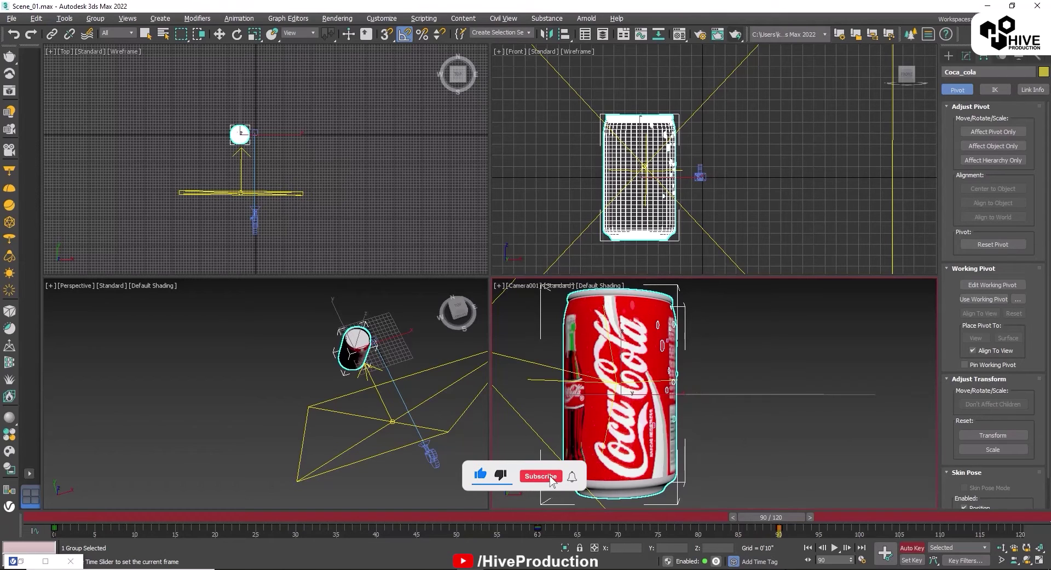
left_click(912, 548)
key("w")
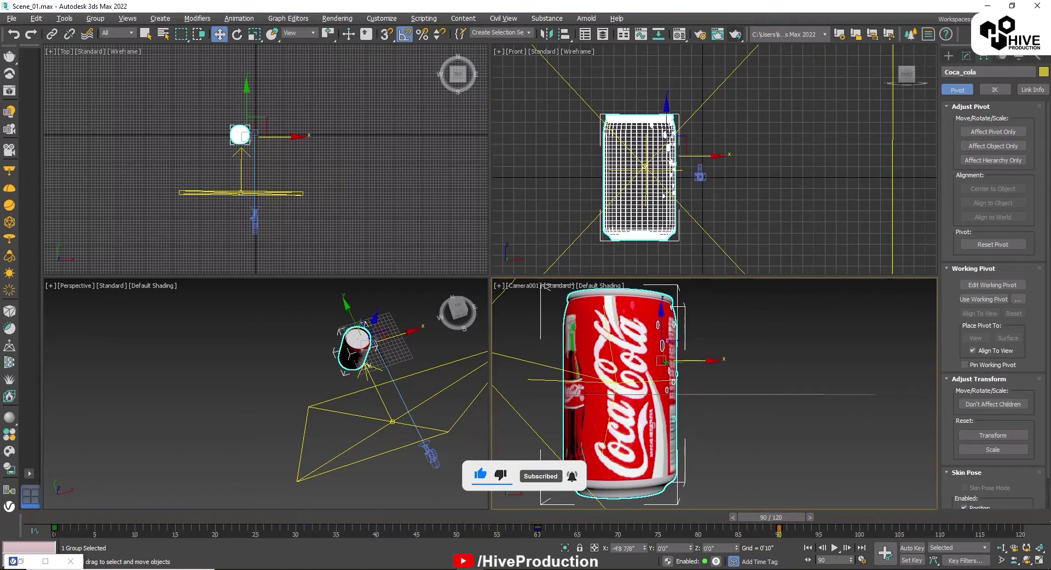
- Create a text spline reading "TASTE THE FEELINGS" in the Front view beside the can
left_click(949, 55)
left_click(963, 73)
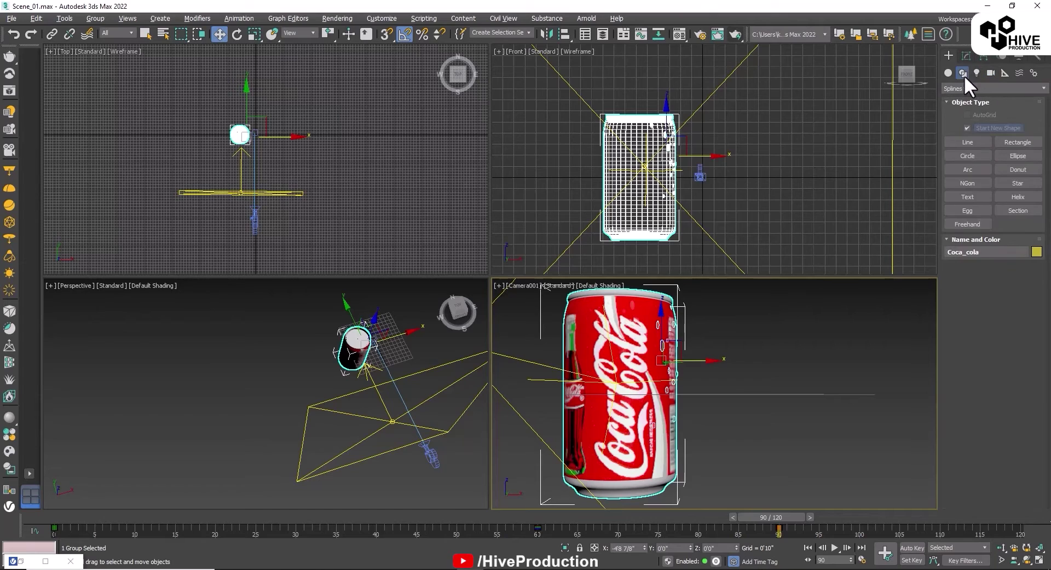
left_click(966, 198)
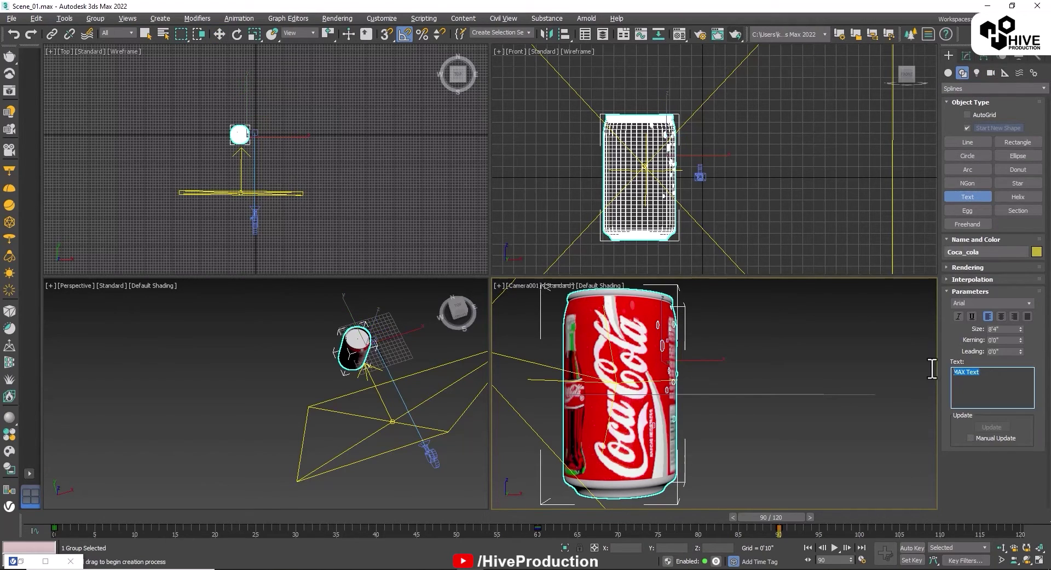
type("TASTE THE FEELINGS")
left_click(979, 375)
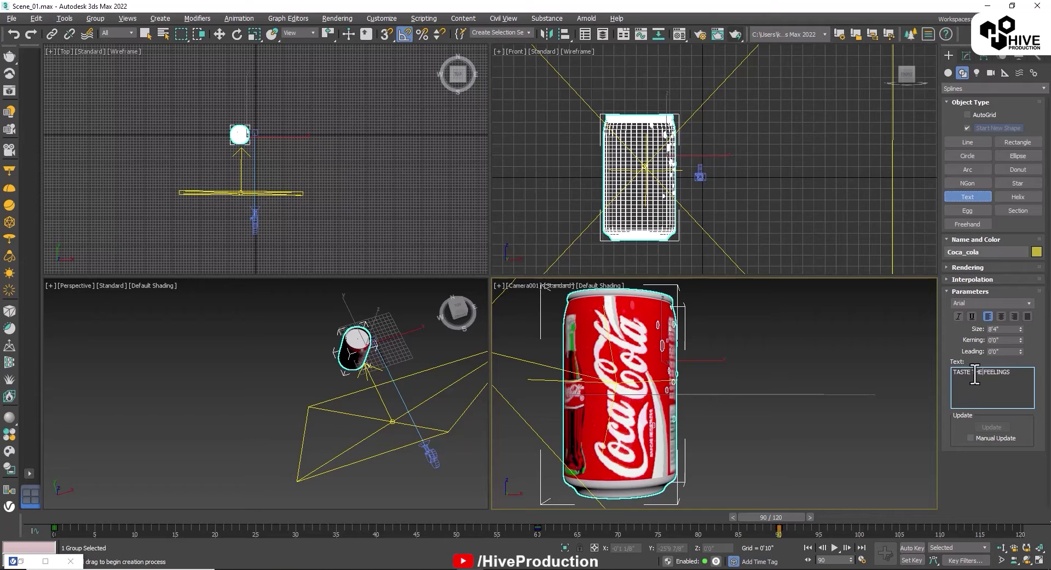
left_click(752, 178)
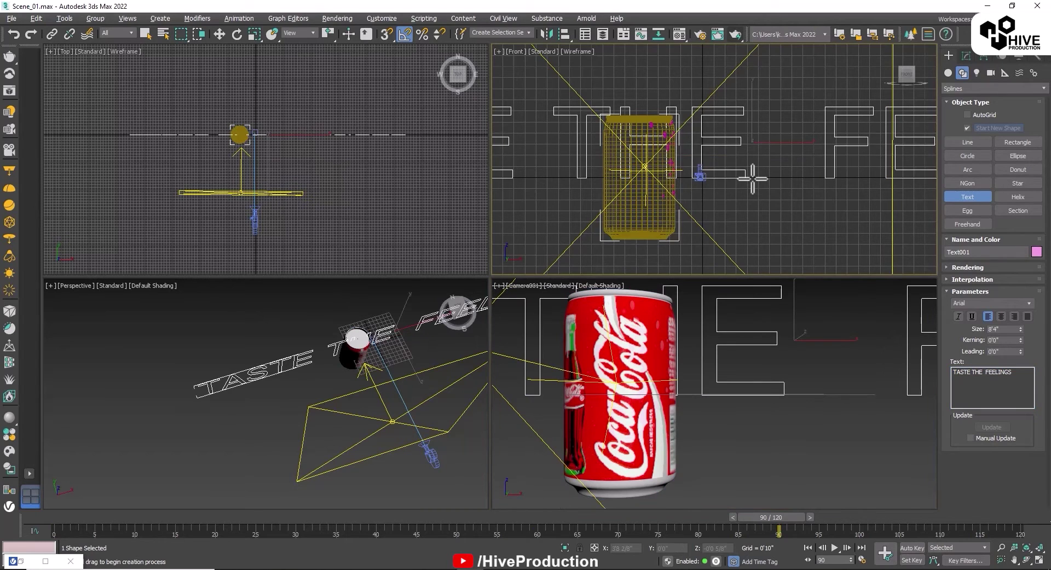
- Set the text's size to 1'0", its kerning to -0'0 5/8" and its font to Arial Black
mouse_move(1021, 329)
left_mouse_down()
mouse_move(1021, 350)
mouse_move(1019, 339)
mouse_move(1012, 346)
left_mouse_up()
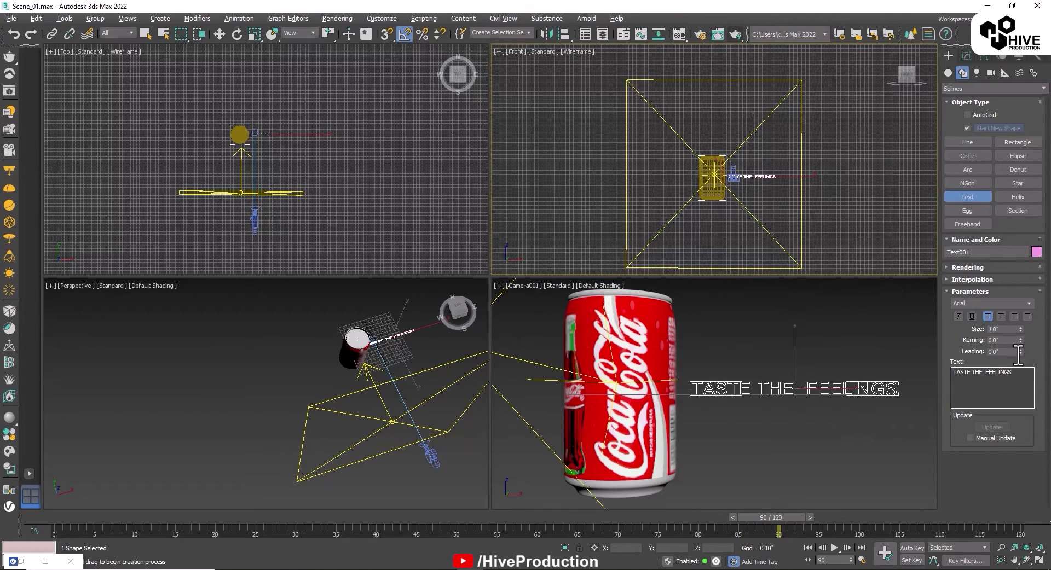
left_click_drag(1020, 340, 1021, 372)
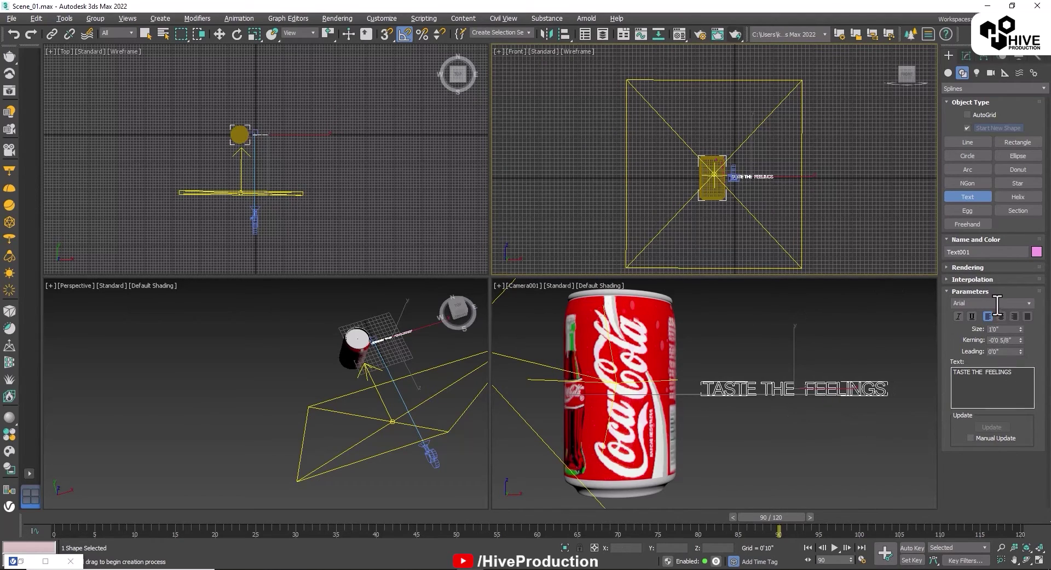
left_click(1026, 304)
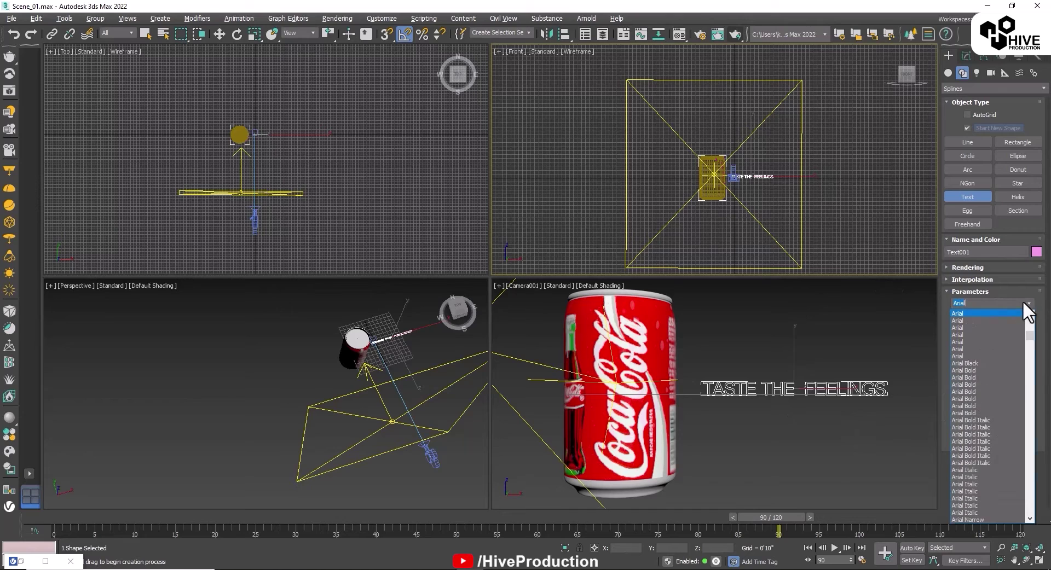
left_click(982, 363)
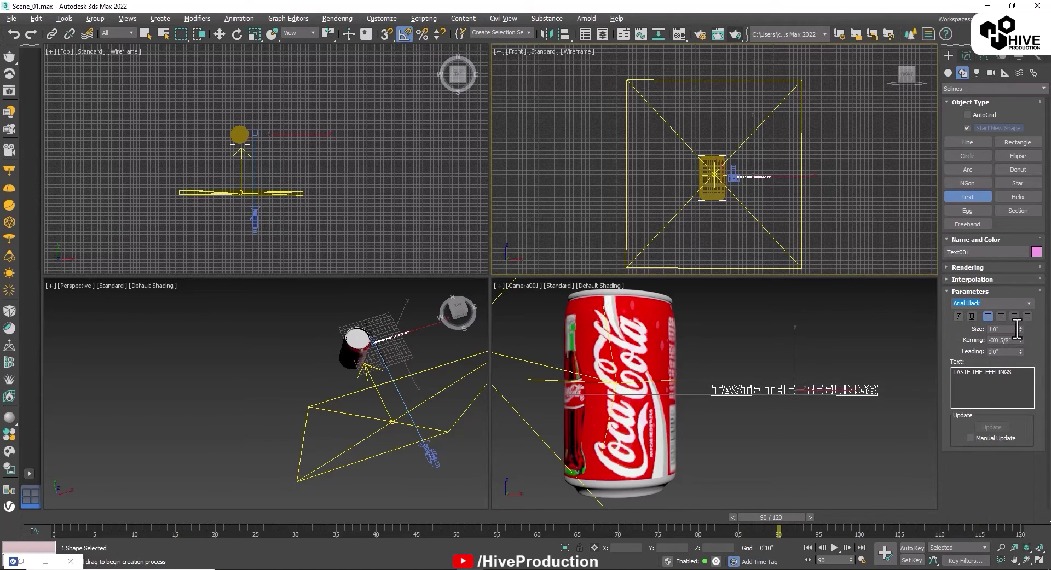
- Stretch the text's height to about 116%, and scale the whole text up uniformly to about 129%
right_click(790, 359)
key("t")
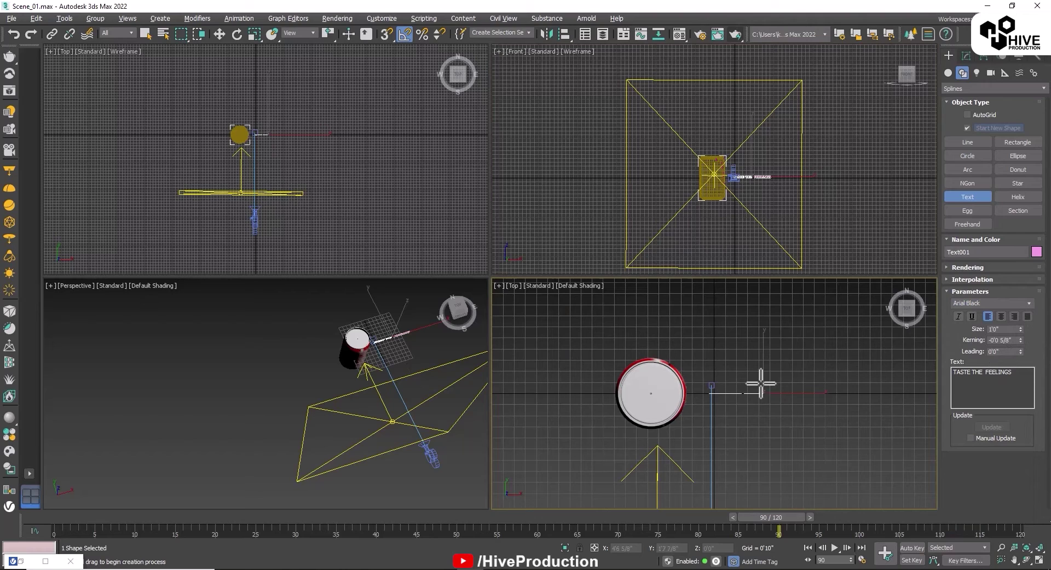
key("c")
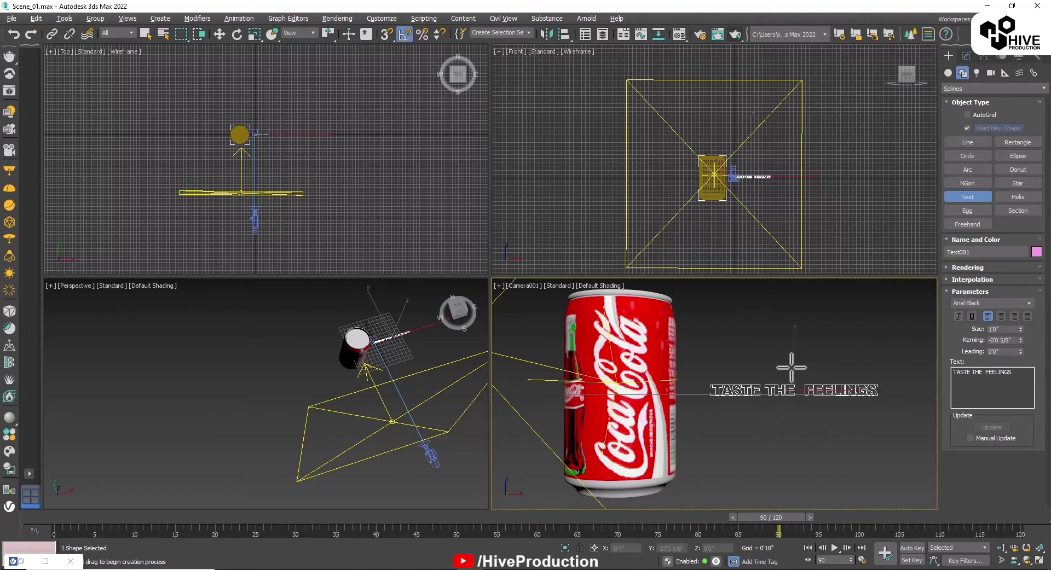
left_click(255, 35)
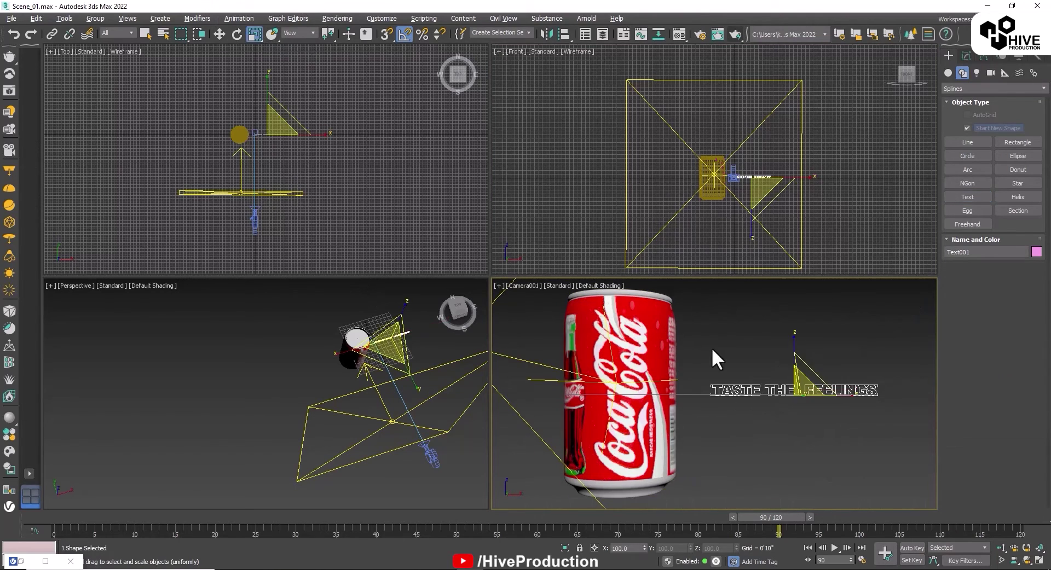
left_click_drag(797, 342, 797, 329)
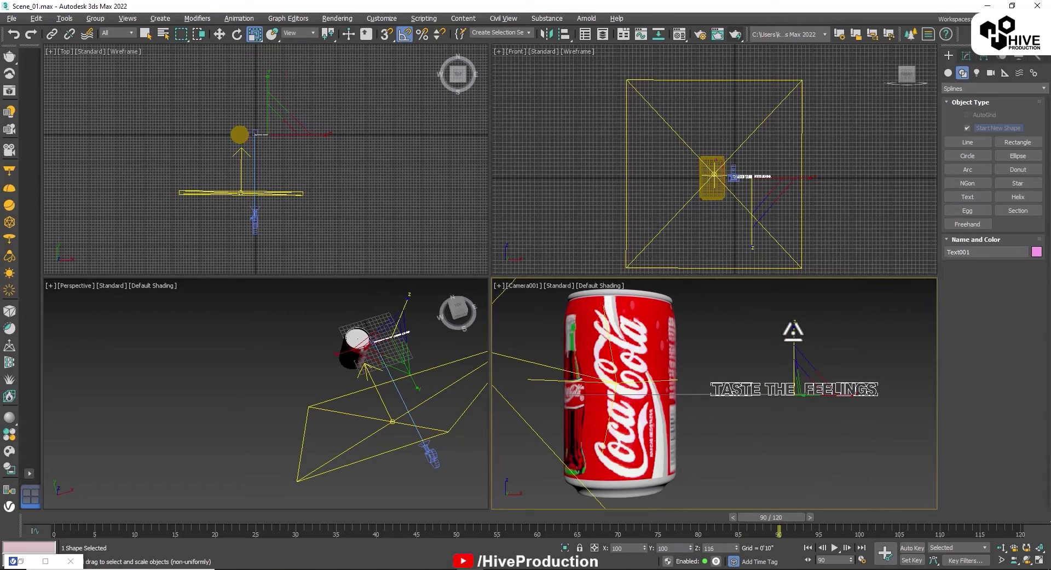
left_click_drag(800, 396, 797, 378)
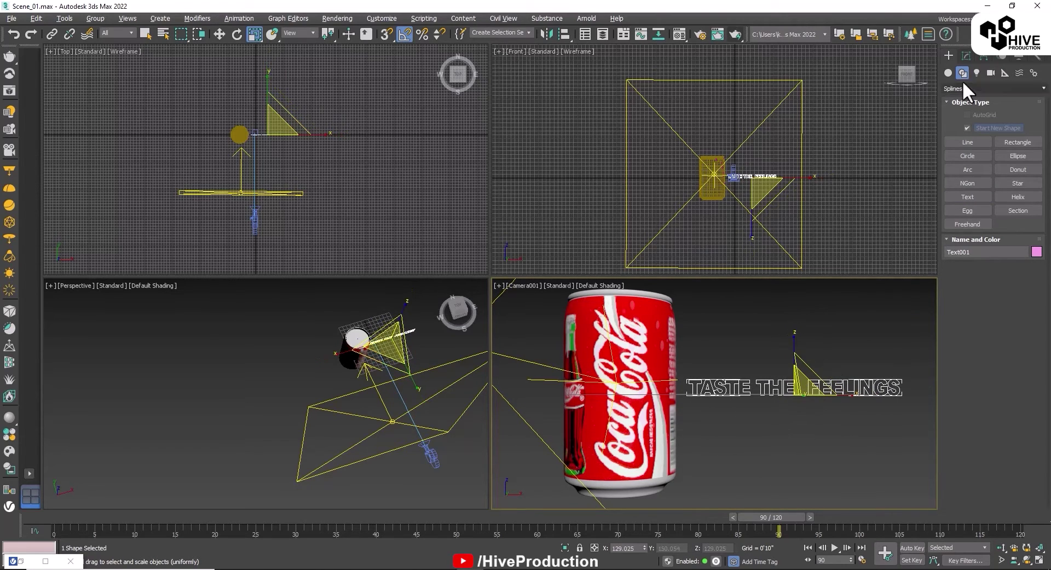
- Break the text into two left-aligned lines, "TASTE THE" and "FEELINGS", and set the leading to -0'3 4/8"
left_click(965, 55)
left_click(984, 307)
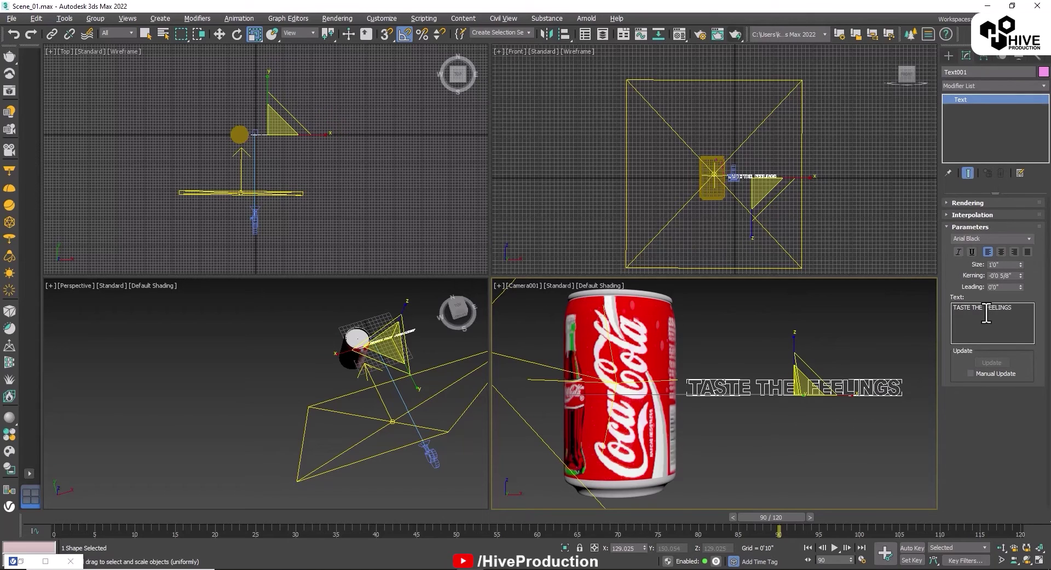
key("Return")
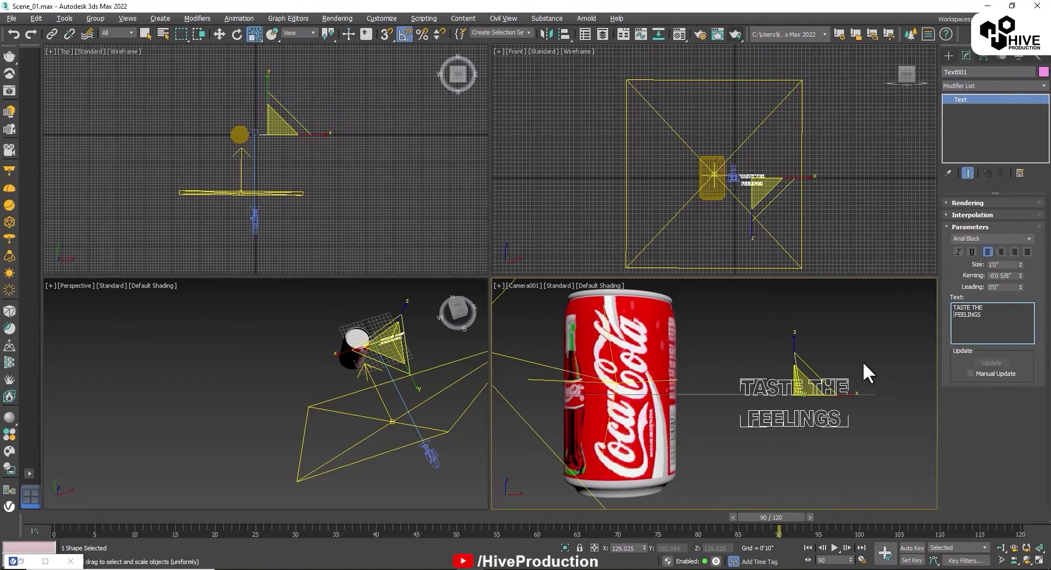
left_click(999, 252)
left_click(987, 252)
left_click(956, 317)
key("BackSpace")
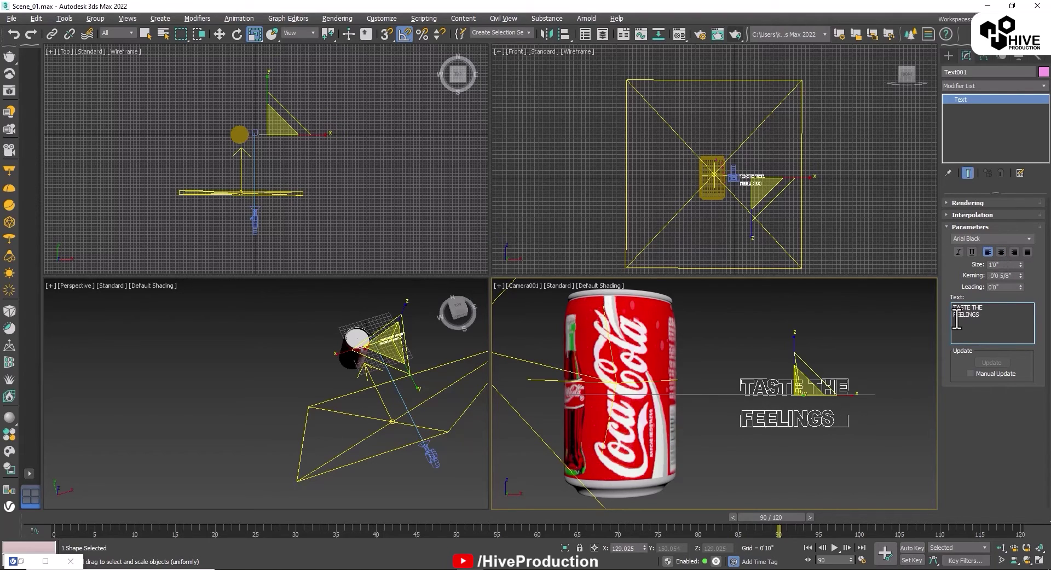
left_click_drag(1020, 289, 1042, 468)
- Scale up the two-line text uniformly and move it along X to 3'0", beside the can
left_click_drag(798, 376, 794, 353)
key("w")
left_click_drag(836, 401, 820, 401)
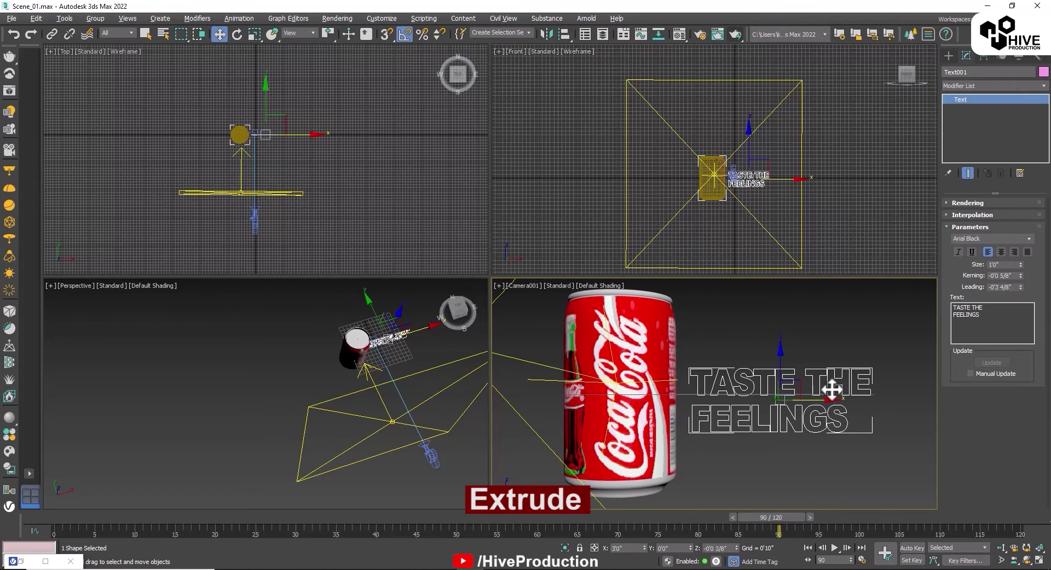
- Add an Extrude modifier to the text with an amount of 0'2", and deselect it
left_click(956, 86)
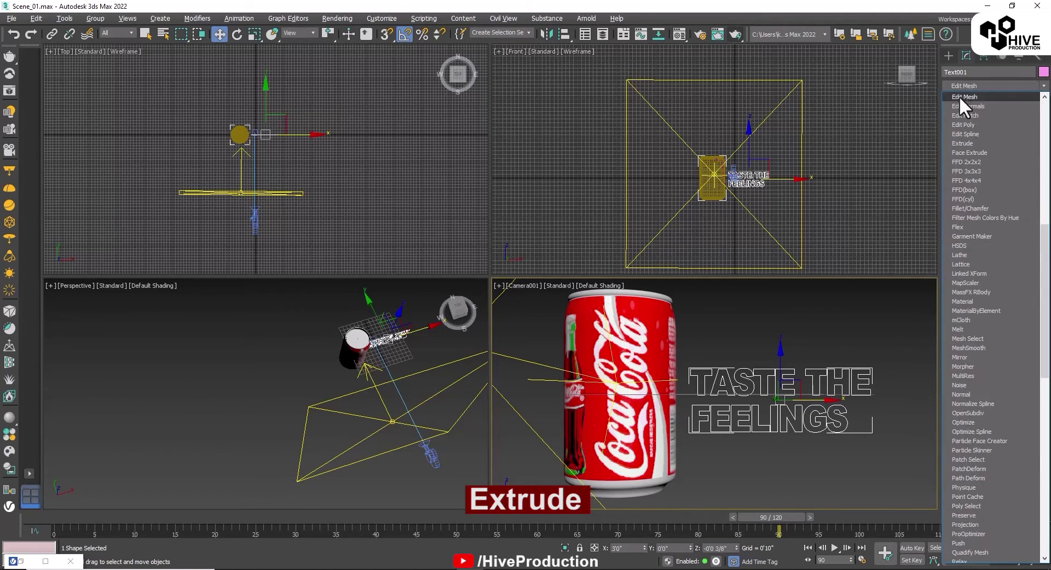
left_click(962, 147)
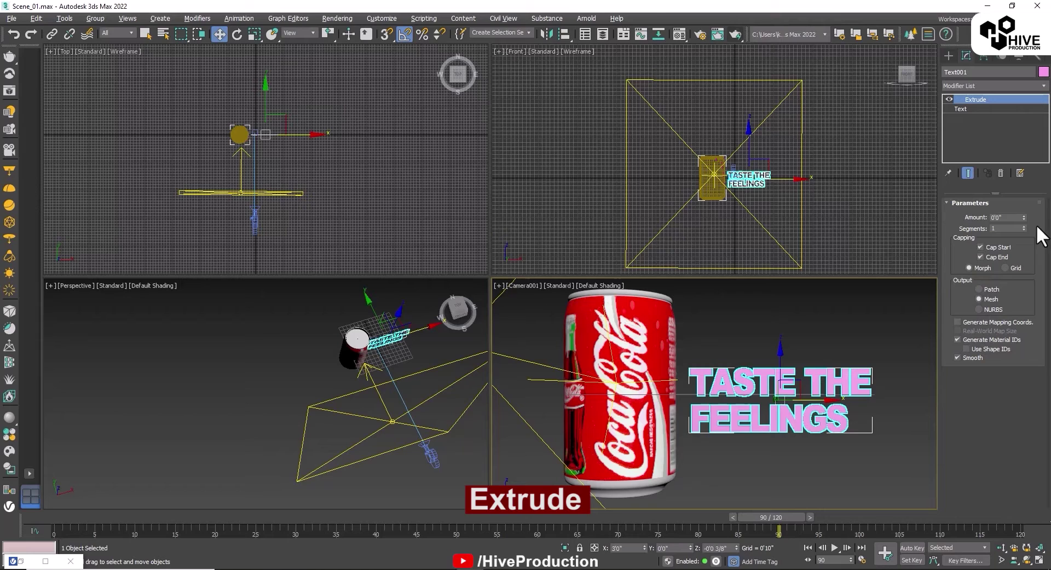
left_click_drag(1023, 215, 1023, 215)
left_click(770, 313)
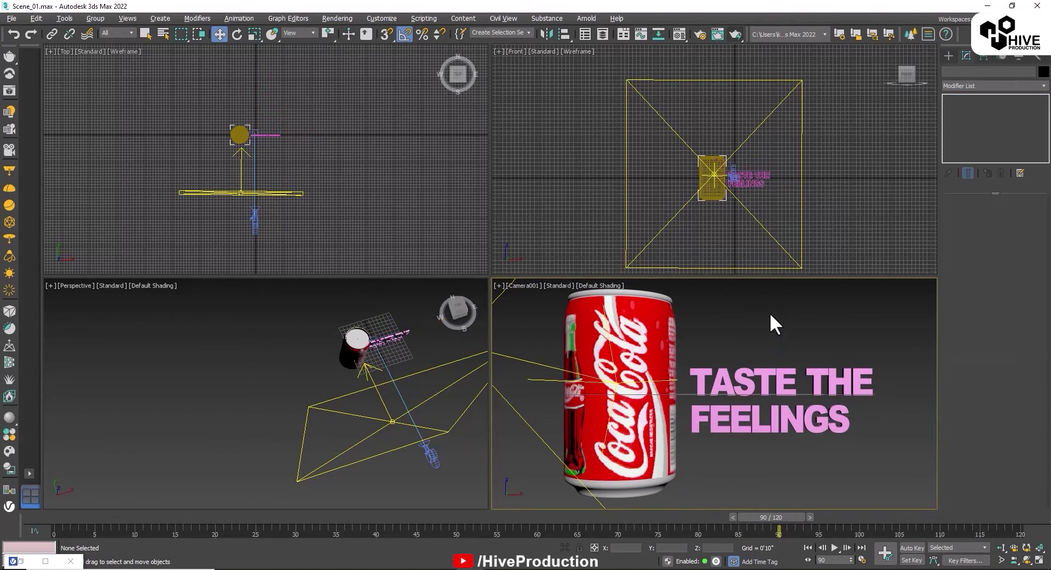
- Set the extruded text's kerning to 0'0" and move the text along X to 3'2 2/8"
left_click(747, 384)
left_click(967, 112)
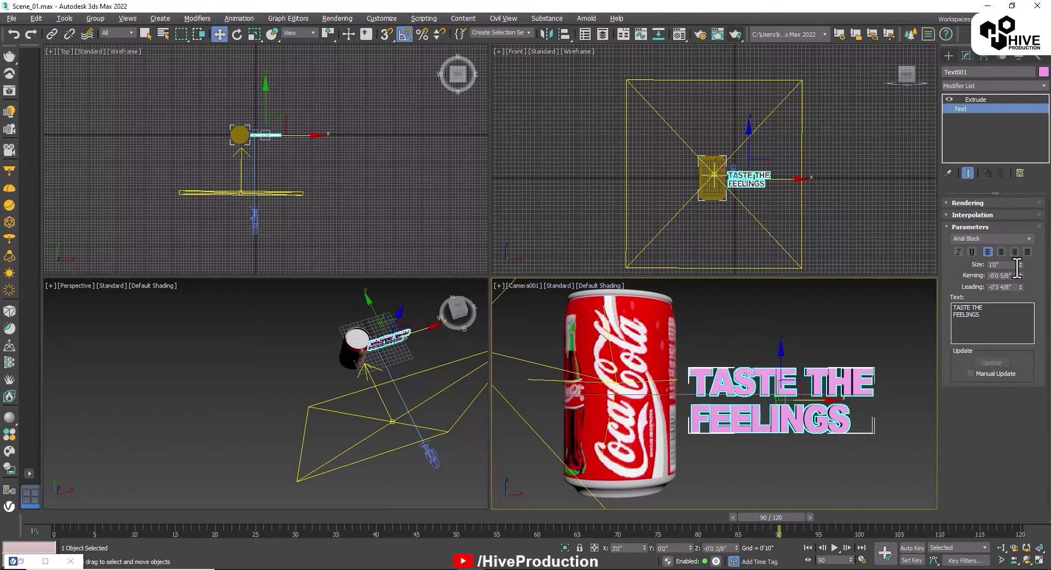
left_click_drag(1021, 273, 1017, 244)
left_click_drag(812, 402, 817, 402)
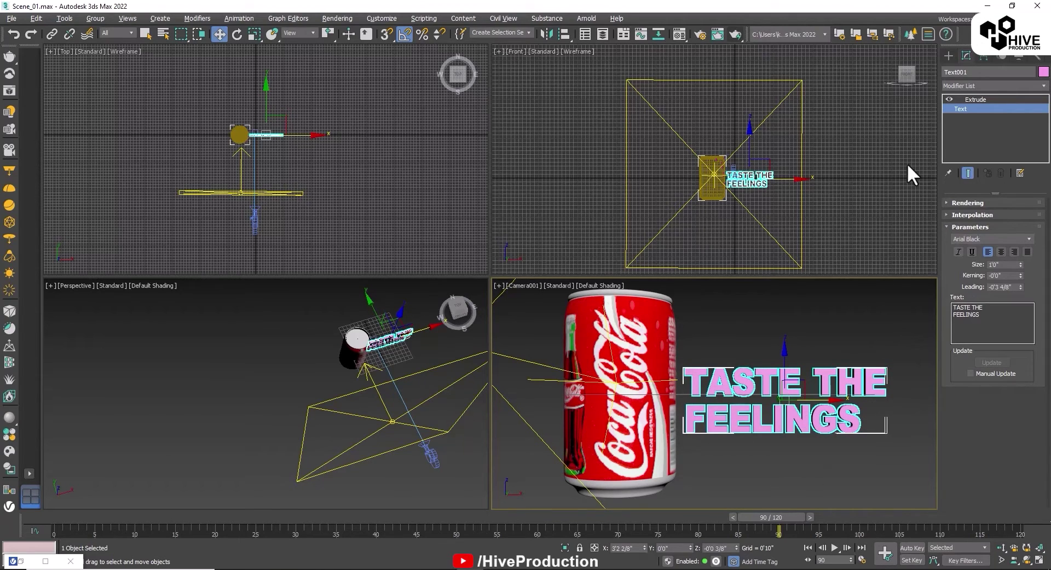
- Assign the unused fourth material slot to the text and change its material type to VRayMtl
left_click(679, 34)
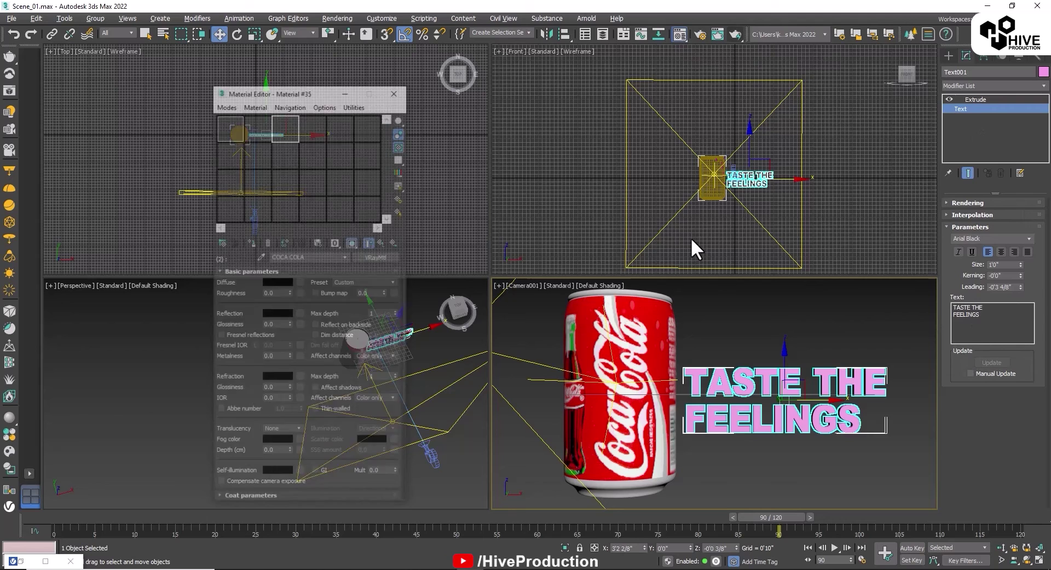
left_click(313, 126)
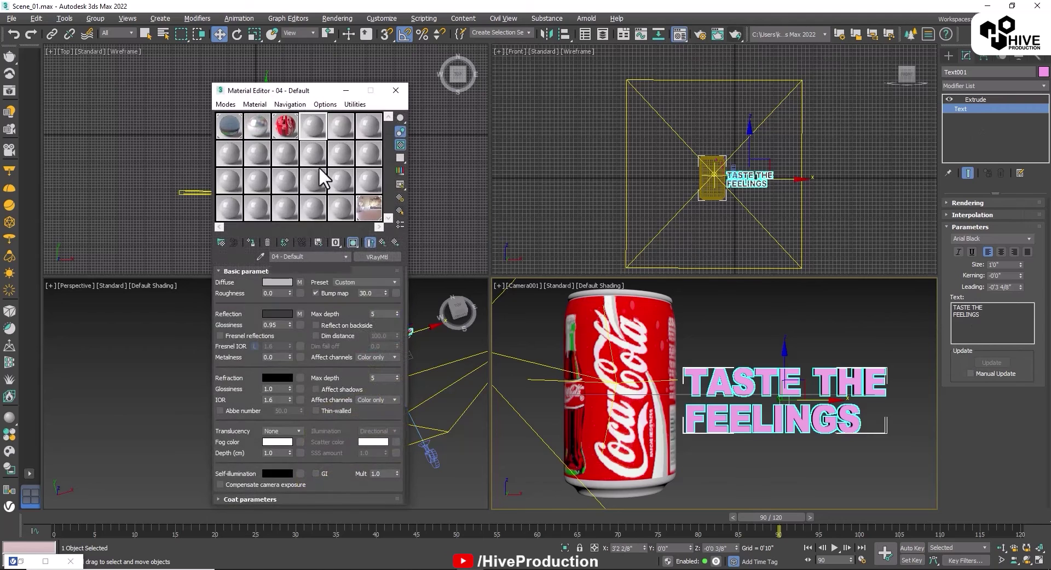
left_click(249, 242)
left_click(221, 242)
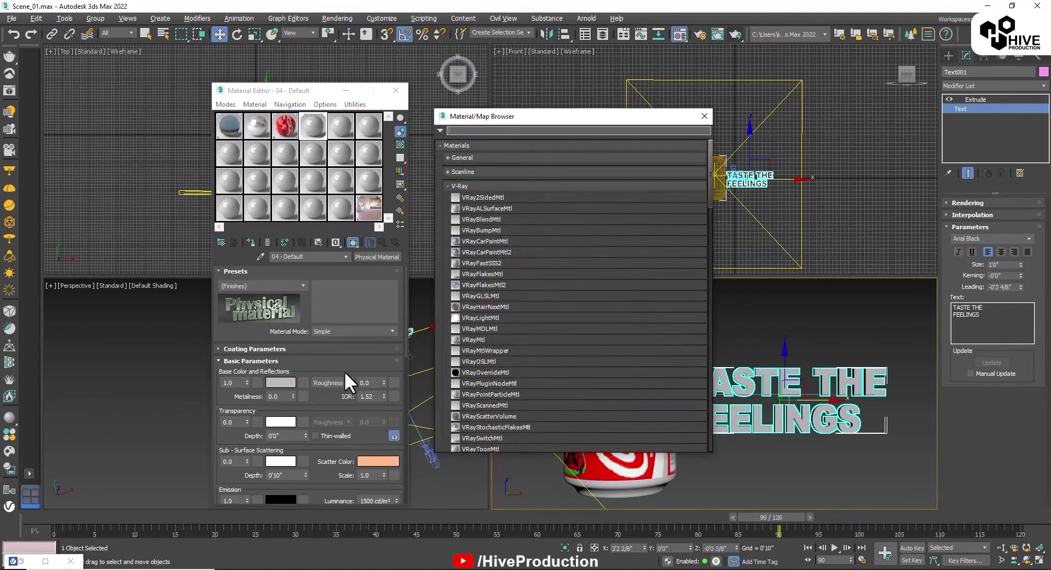
double_click(475, 341)
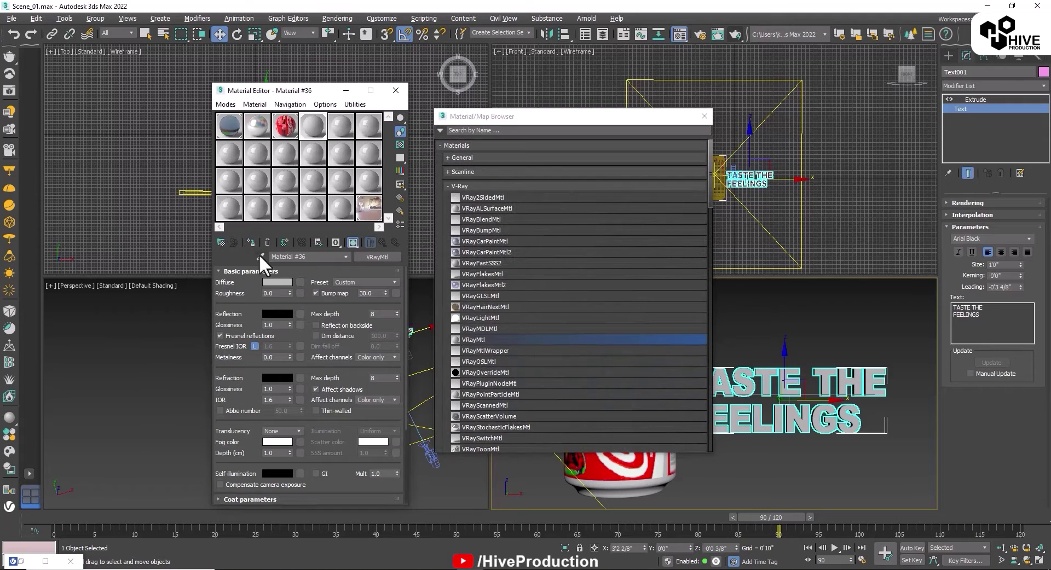
- Set the text material's diffuse color to white (255) and its reflection to gray with value 111
left_click(277, 282)
left_click_drag(319, 107, 317, 155)
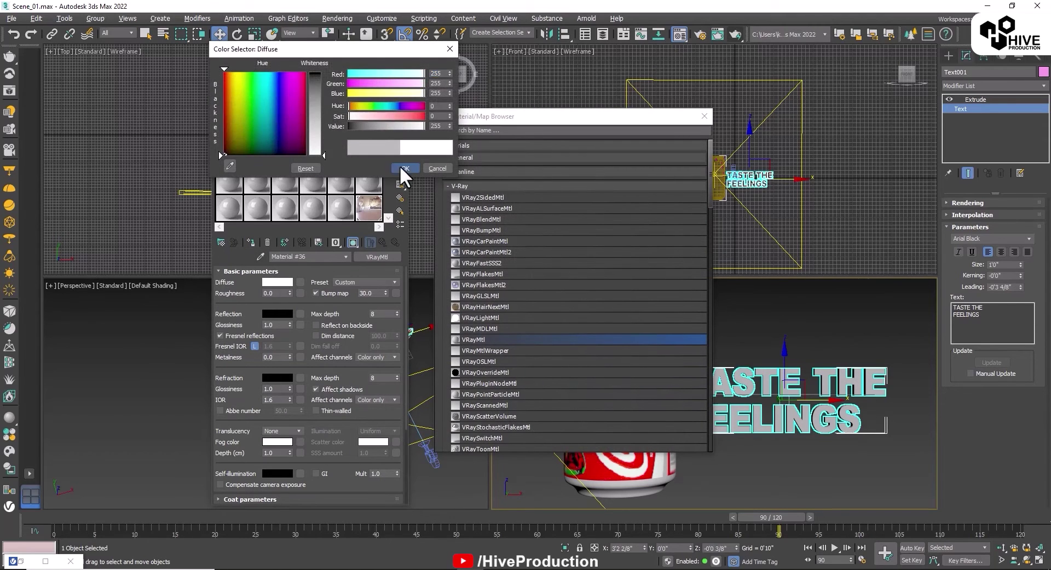
left_click(404, 168)
left_click(278, 314)
left_click(317, 109)
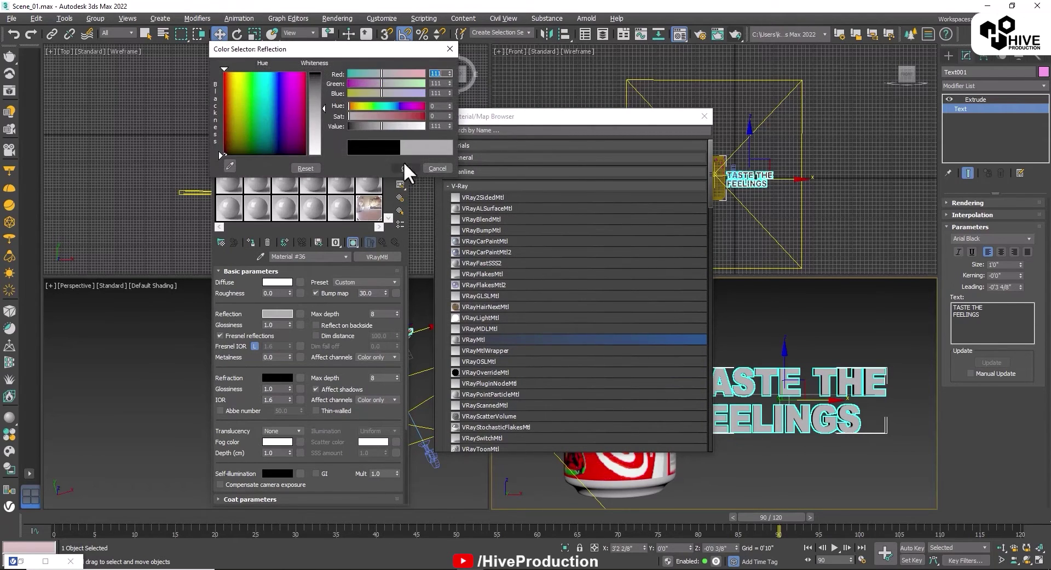
left_click(404, 168)
left_click(704, 116)
- Render the camera view to check the white text beside the can, and close the render and material windows
left_click(761, 335)
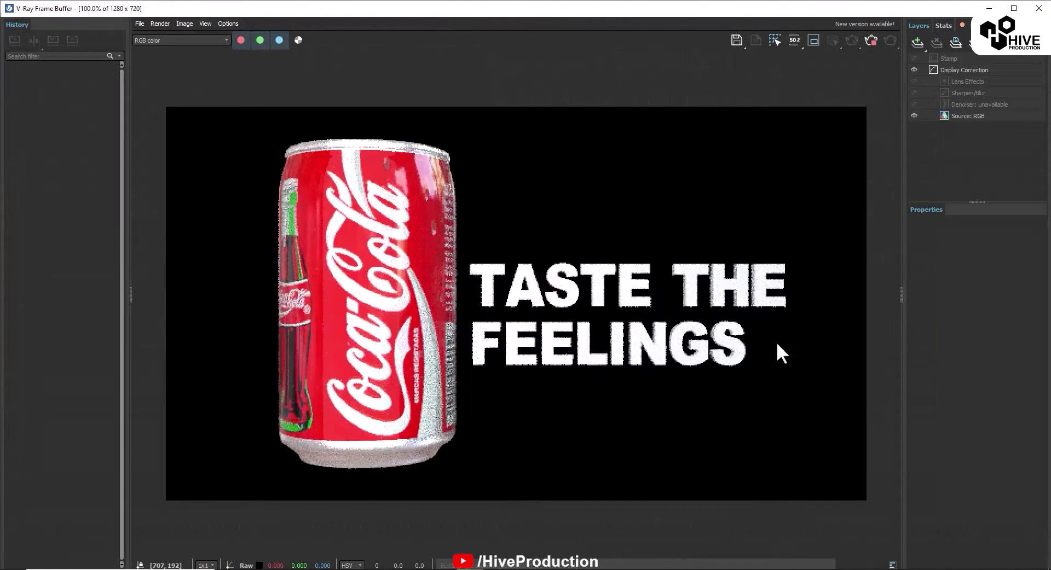
key("shift+q")
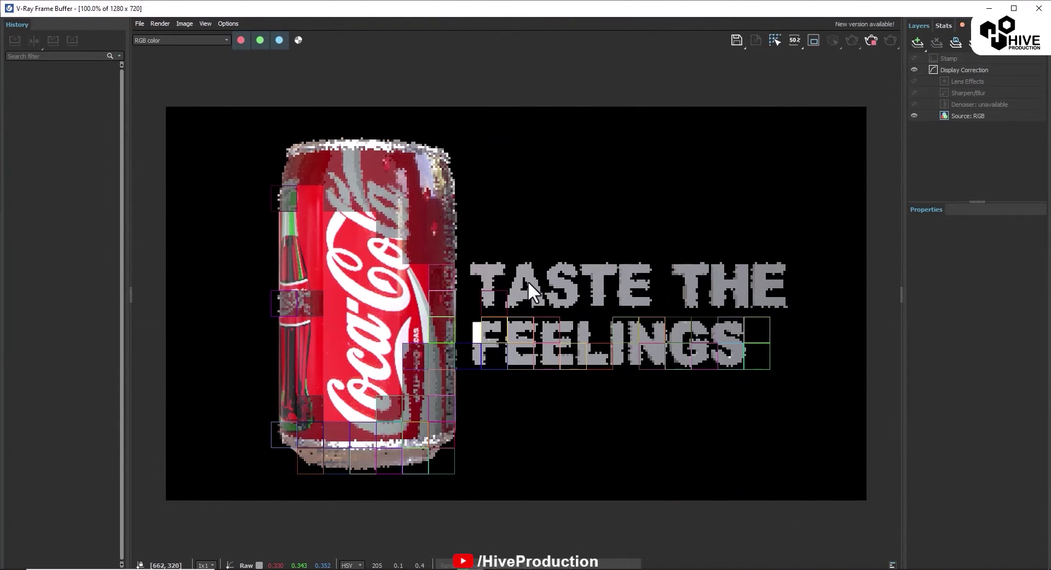
left_click(989, 9)
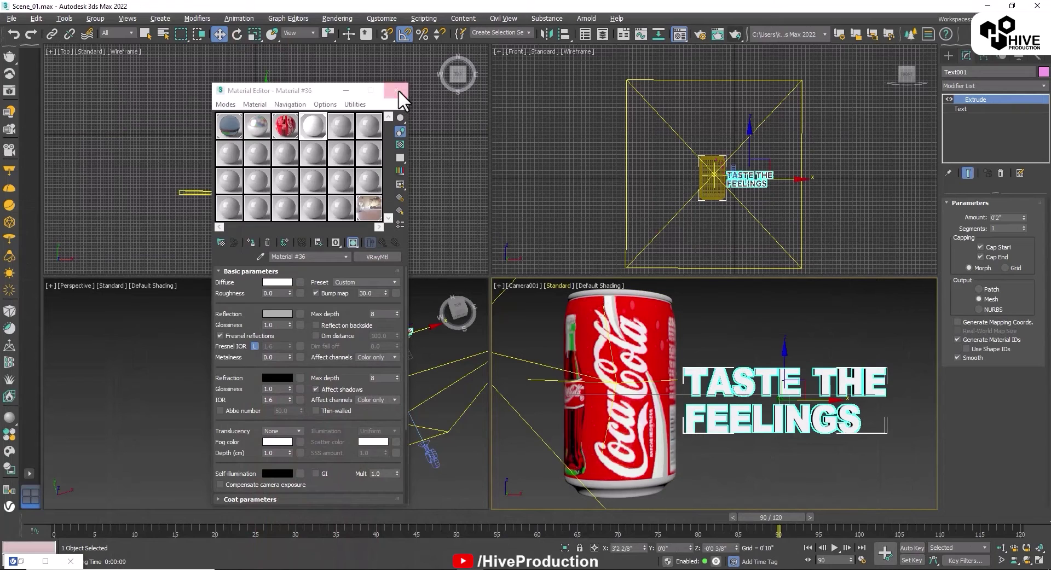
left_click(396, 91)
- Add a Slice modifier on top of the text's Extrude modifier
left_click(972, 86)
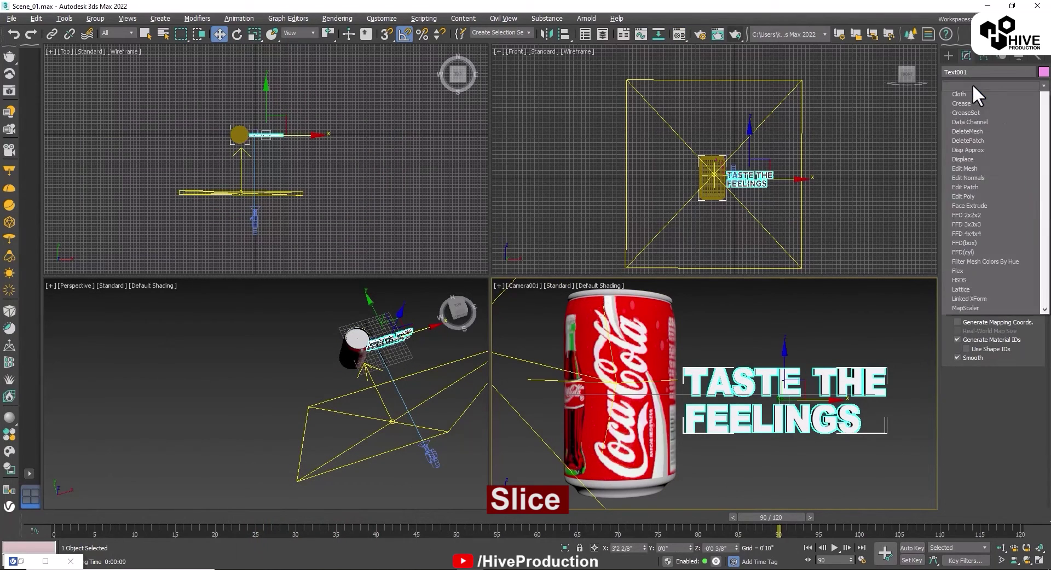
key("s")
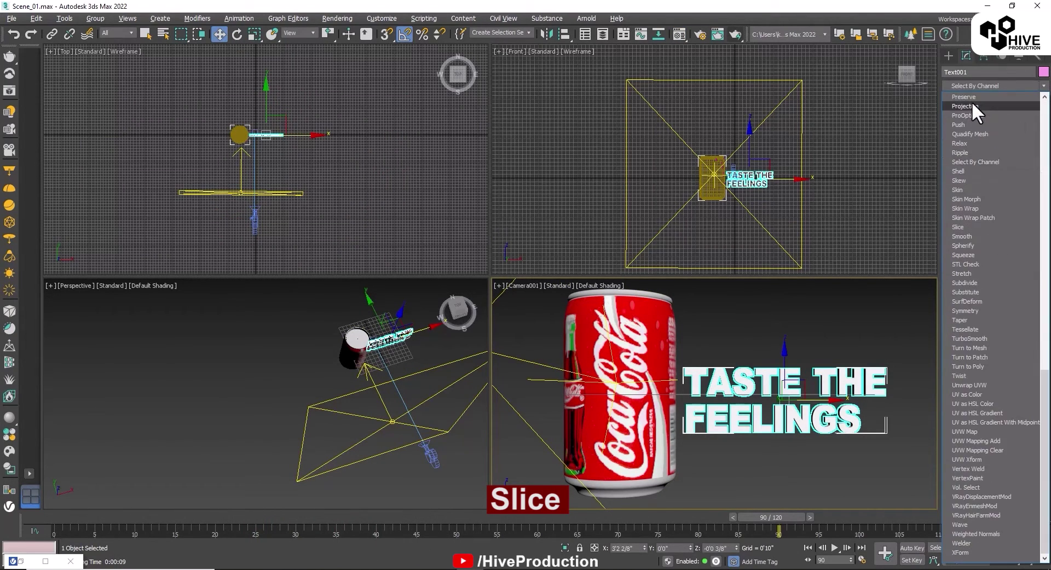
left_click(967, 226)
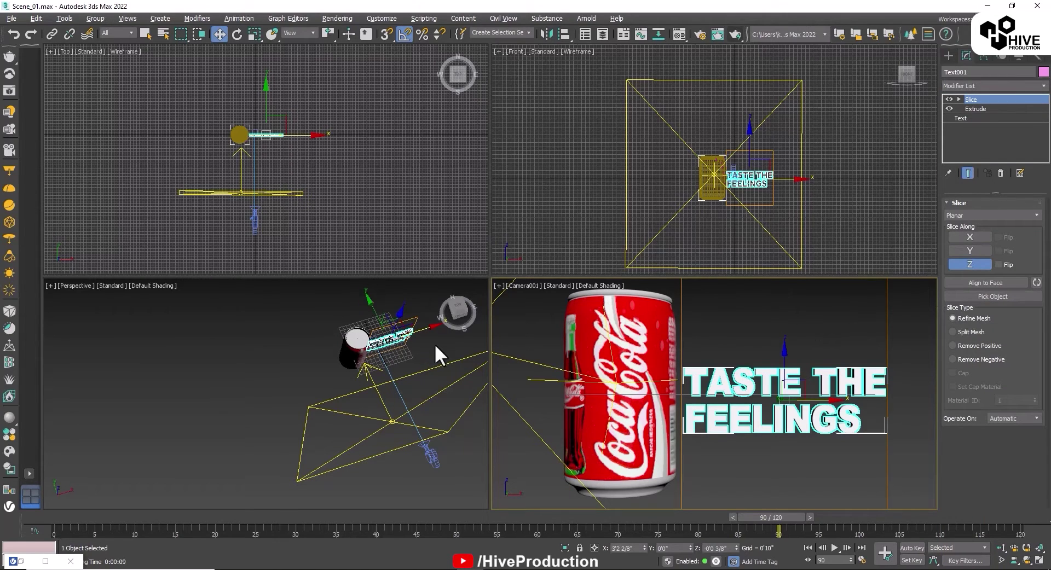
- Set the Slice modifier to cut along X only, with the slice type Remove Positive
middle_click_drag(434, 343, 277, 430)
scroll(349, 400, "up", 5)
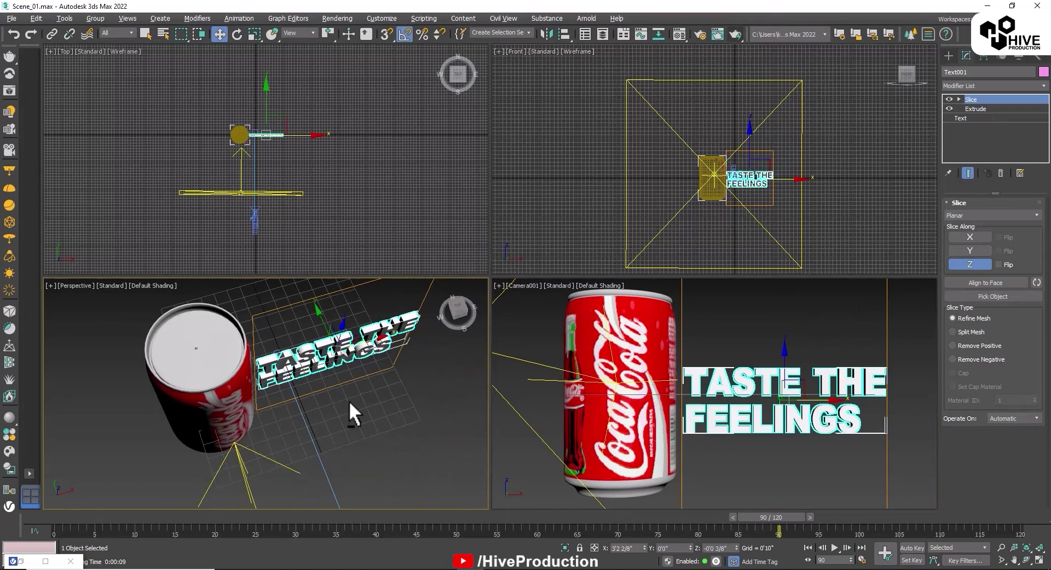
middle_click_drag(349, 401, 383, 383, "alt")
left_click(968, 248)
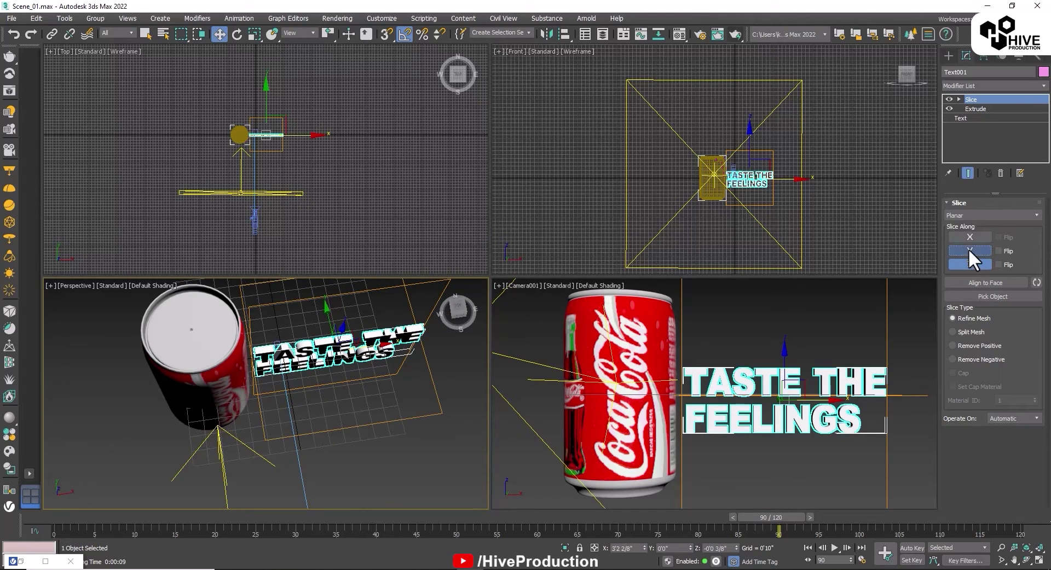
left_click(966, 232)
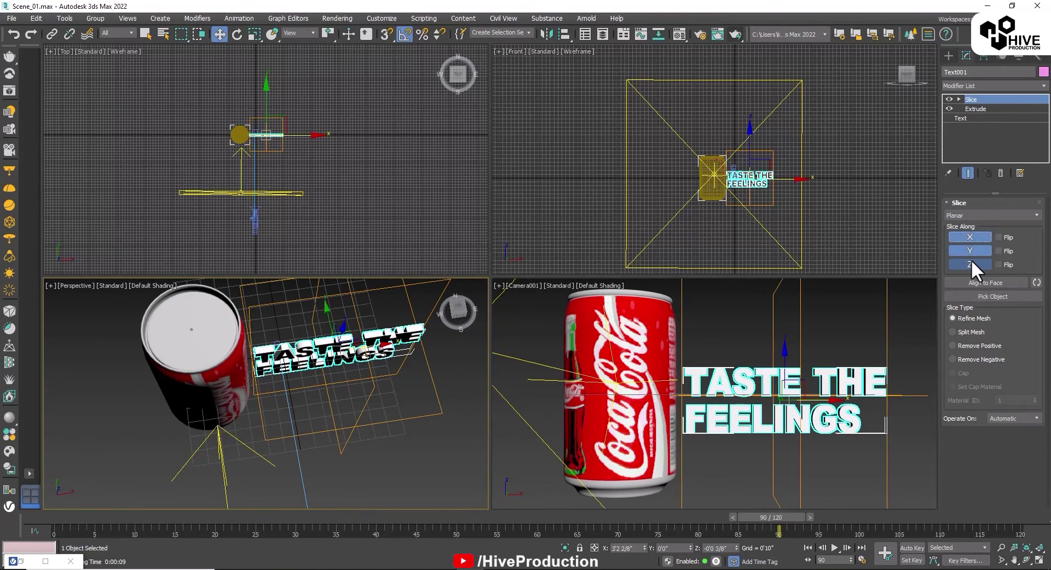
left_click(970, 263)
left_click(970, 253)
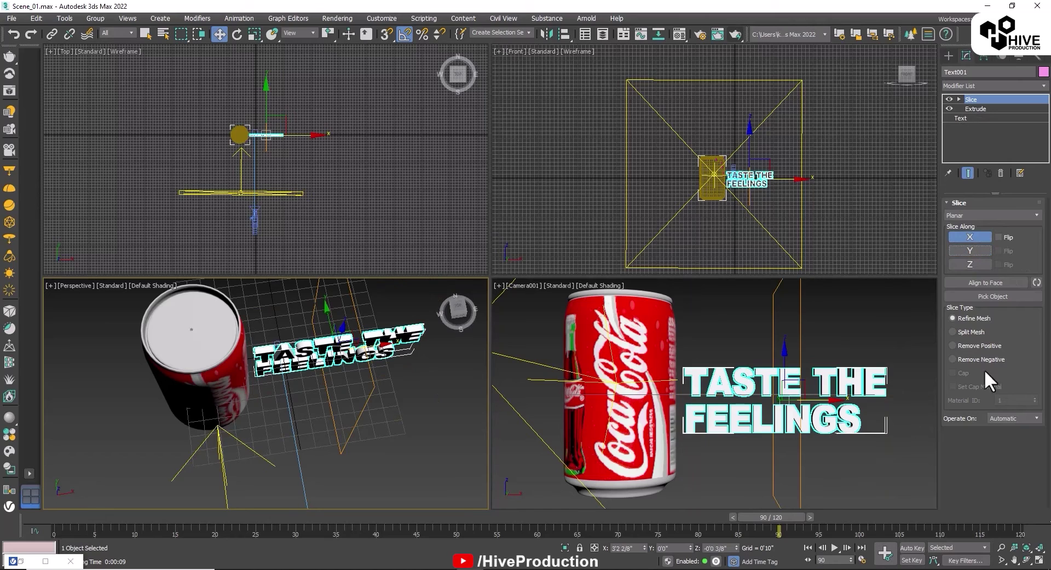
left_click(967, 346)
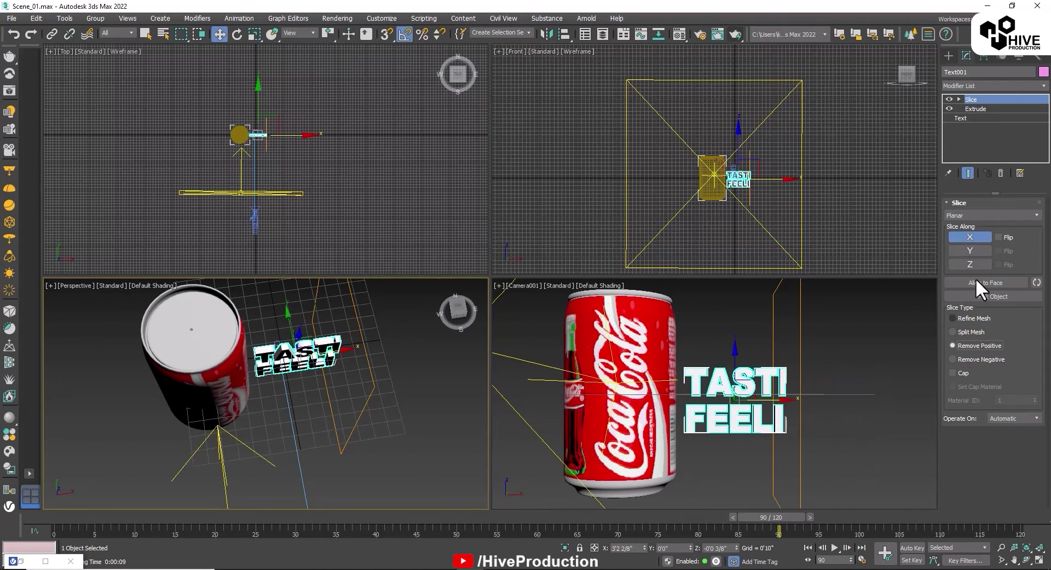
- Move the Slice modifier's Slice Plane along X to the start of the text so that the whole text is cut away
left_click(781, 401)
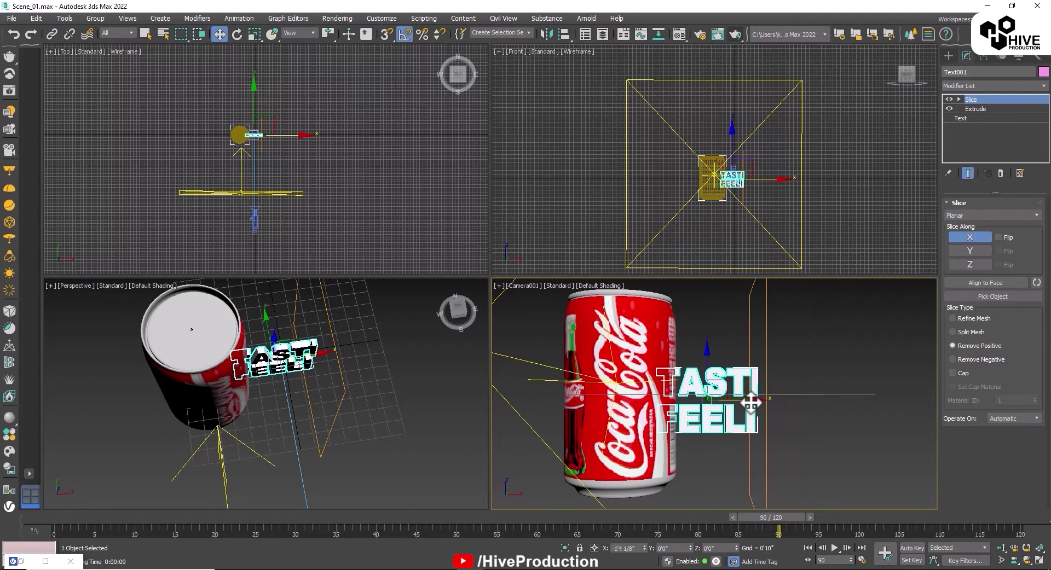
left_click(973, 108)
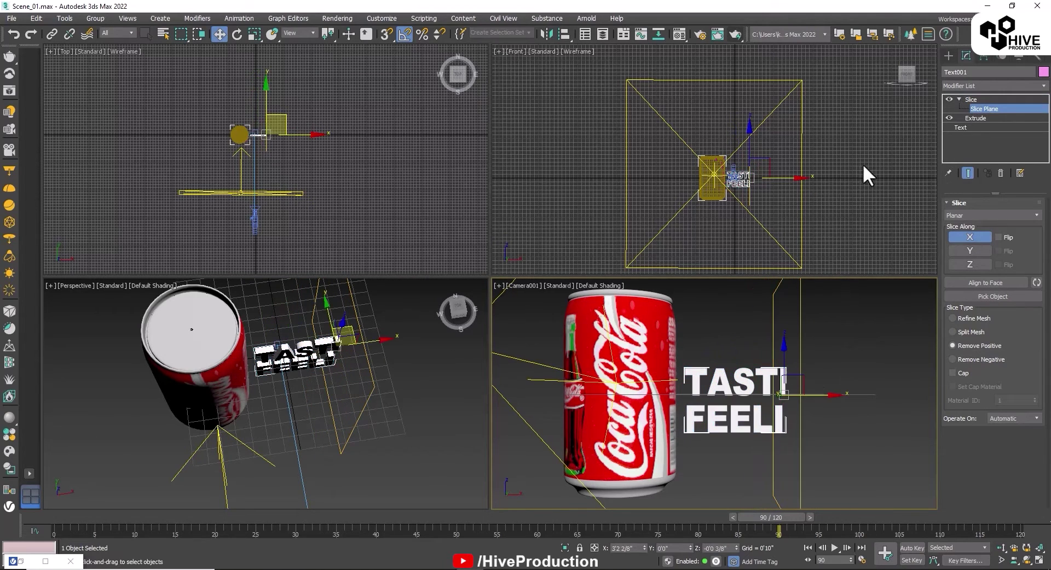
left_click_drag(812, 400, 708, 392)
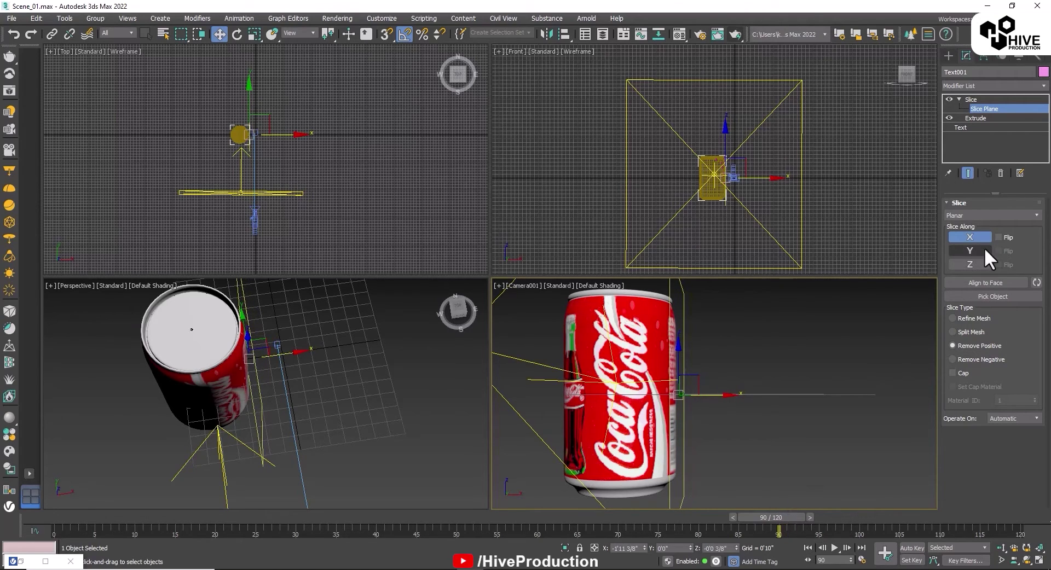
- Use Auto Key to animate the Slice Plane from the text's start at frame 90 to past its end at frame 120
left_click(912, 548)
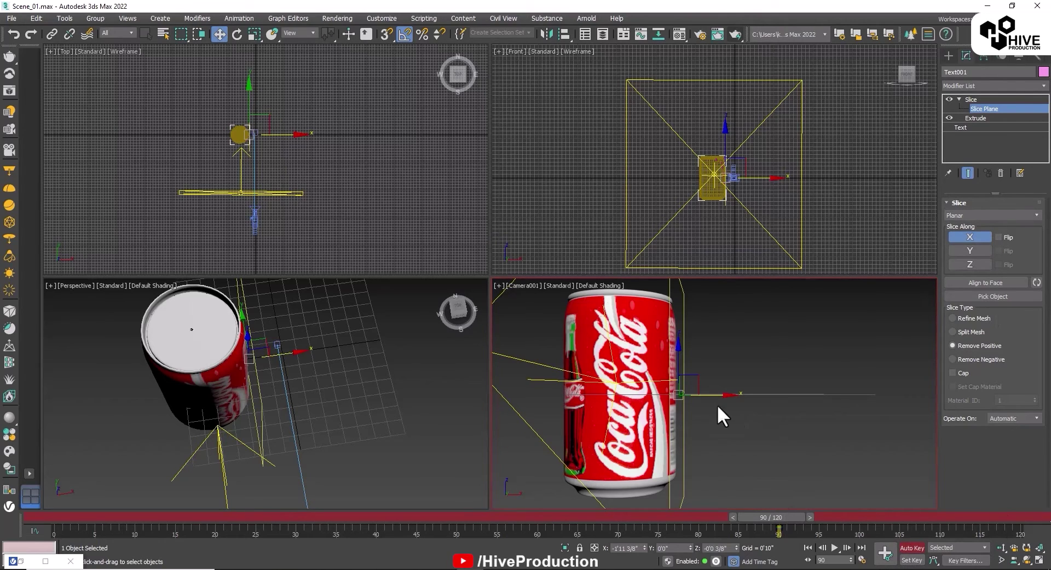
left_click_drag(716, 394, 718, 396)
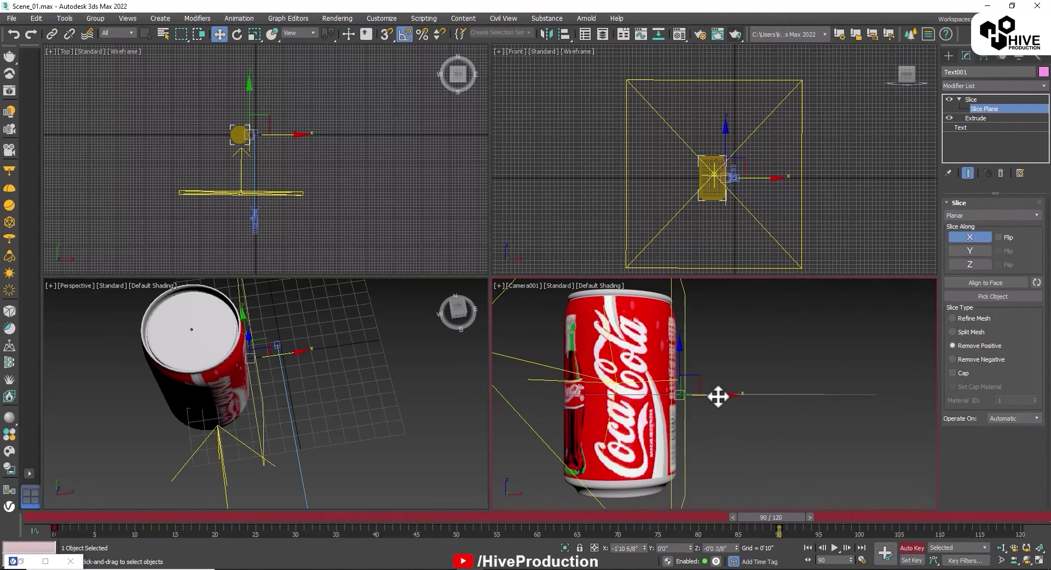
left_click_drag(764, 518, 912, 569)
left_click_drag(909, 517, 1021, 517)
key("w")
left_click_drag(743, 402, 921, 447)
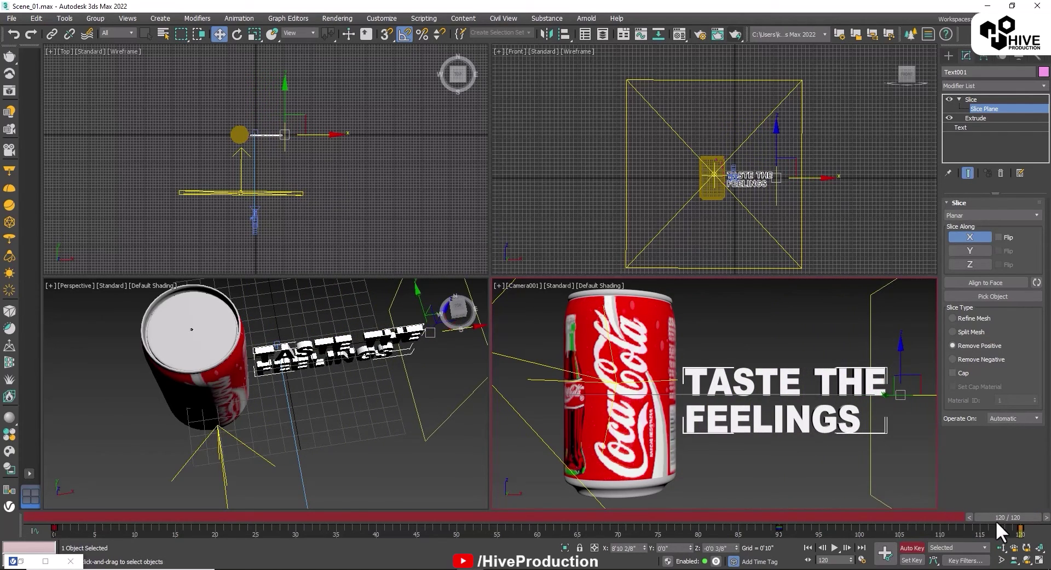
left_click_drag(996, 519, 993, 540)
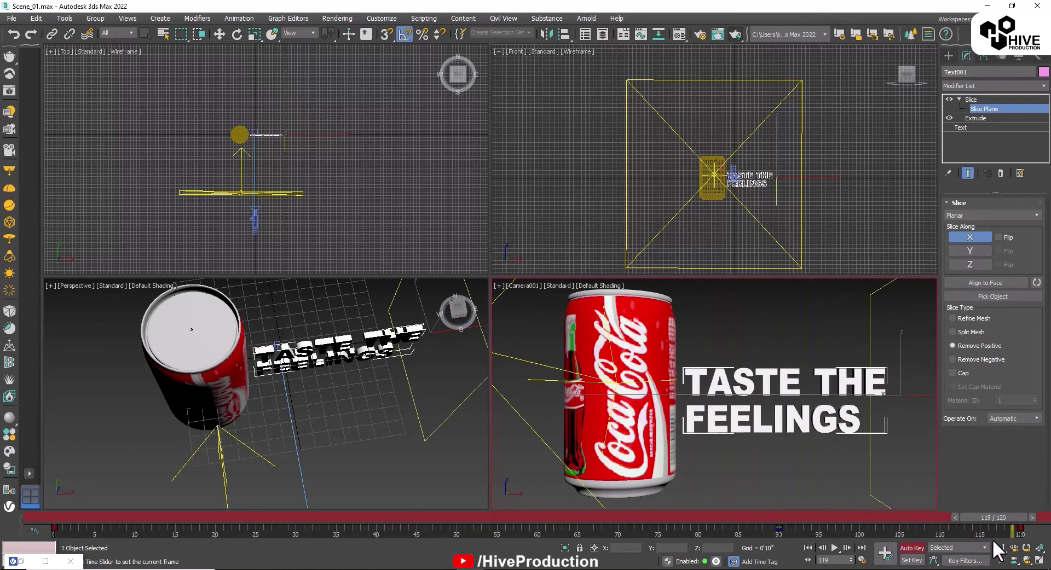
key("w")
left_click(912, 548)
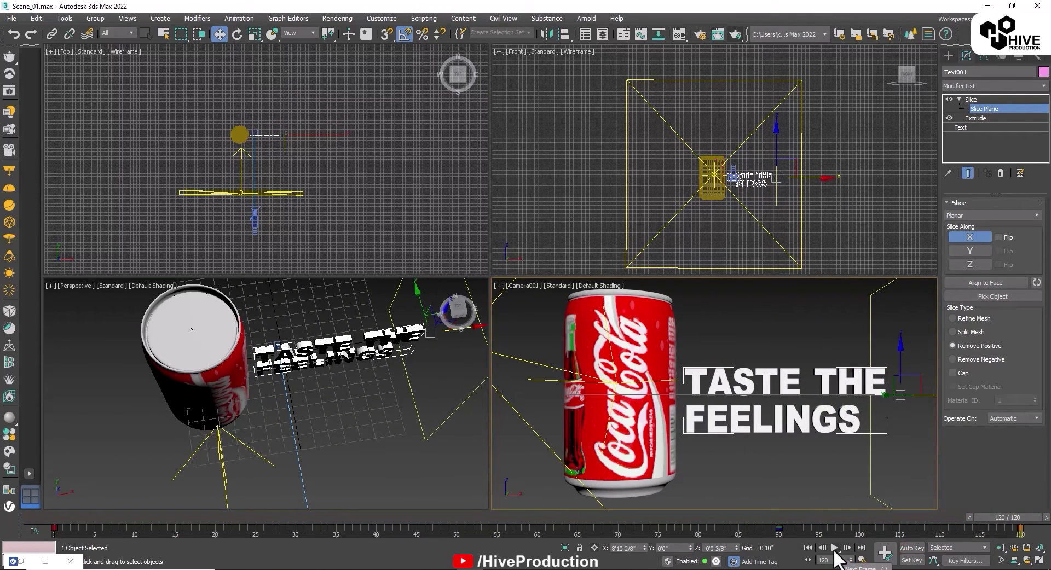
- Extend the animation's end time to frame 150 in the time configuration
left_click(862, 560)
left_click_drag(491, 322, 470, 324)
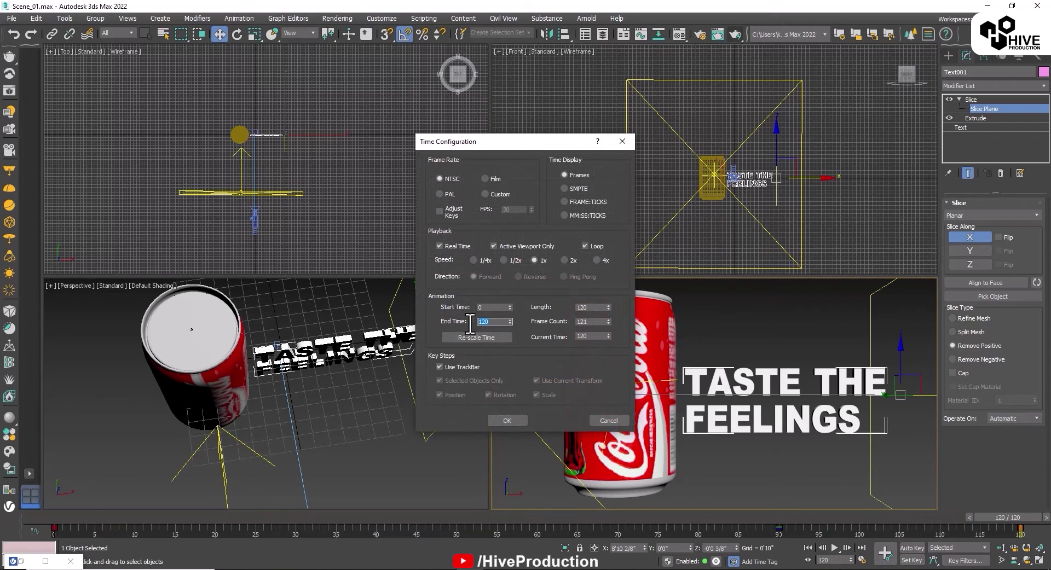
type("150")
key("Return")
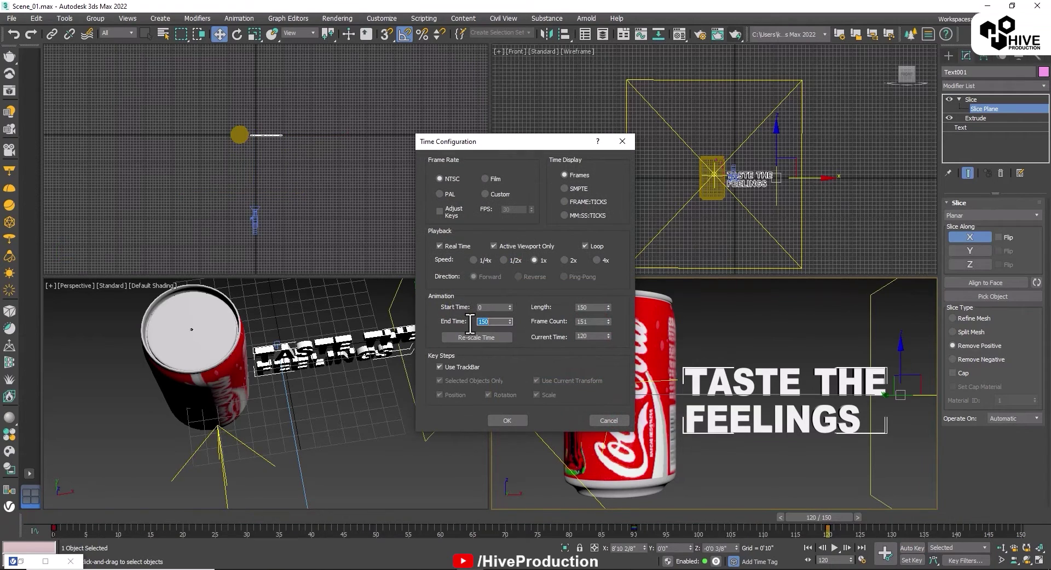
left_click(512, 423)
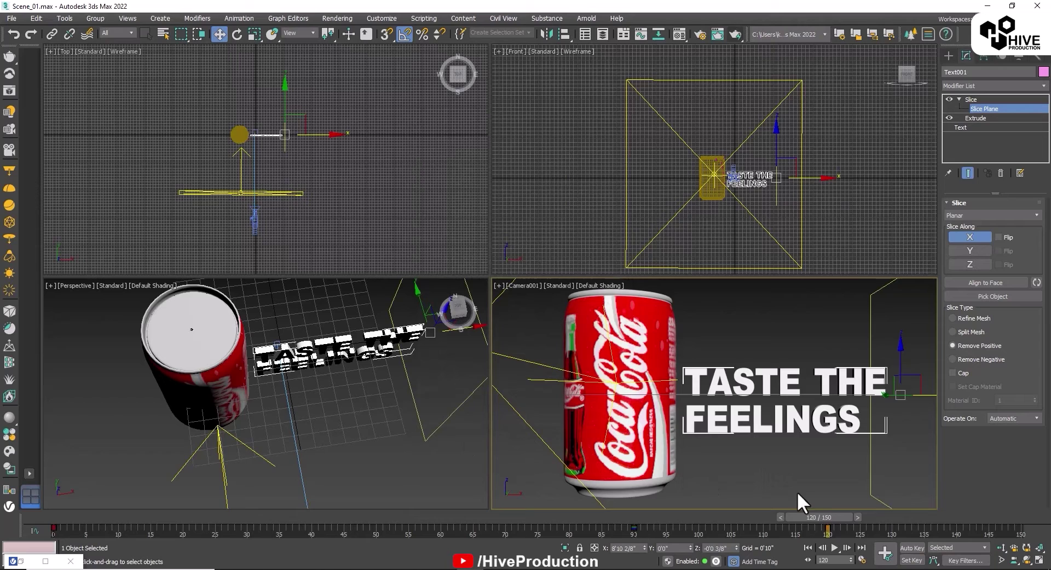
- Return to frame 0, leave the Slice Plane level and deselect the text
key("Home")
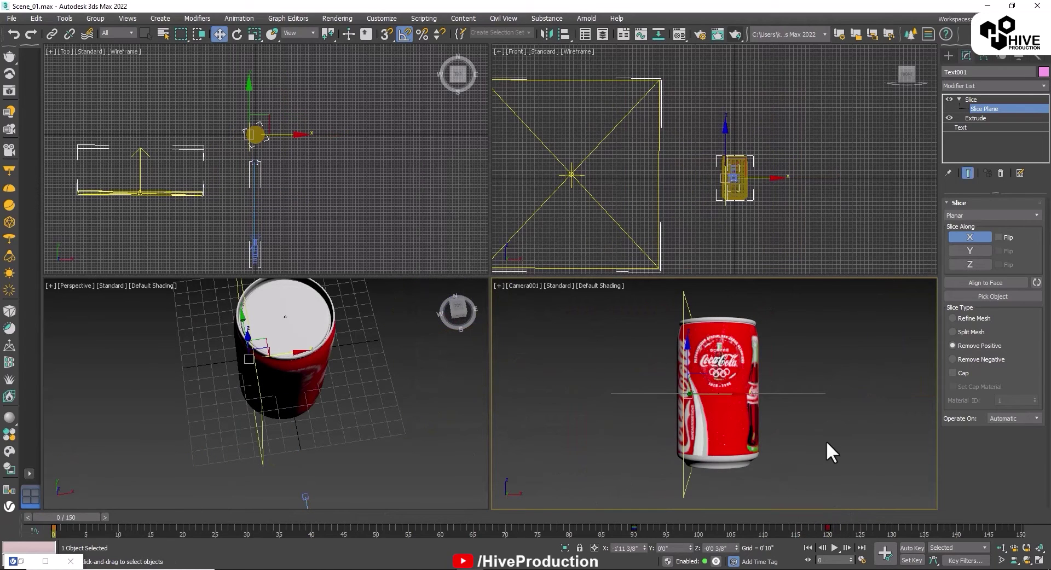
left_click(973, 99)
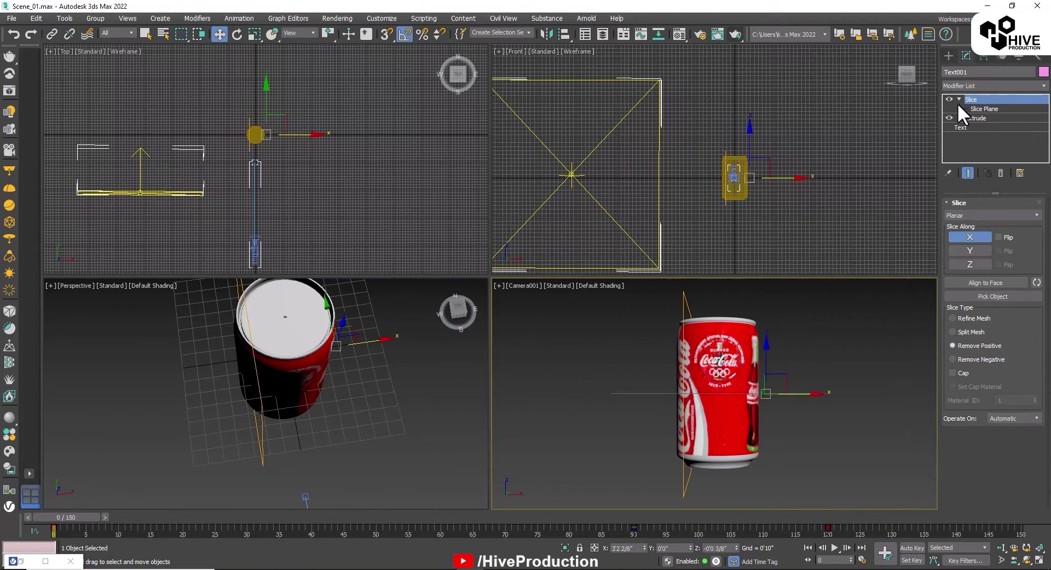
left_click(811, 189)
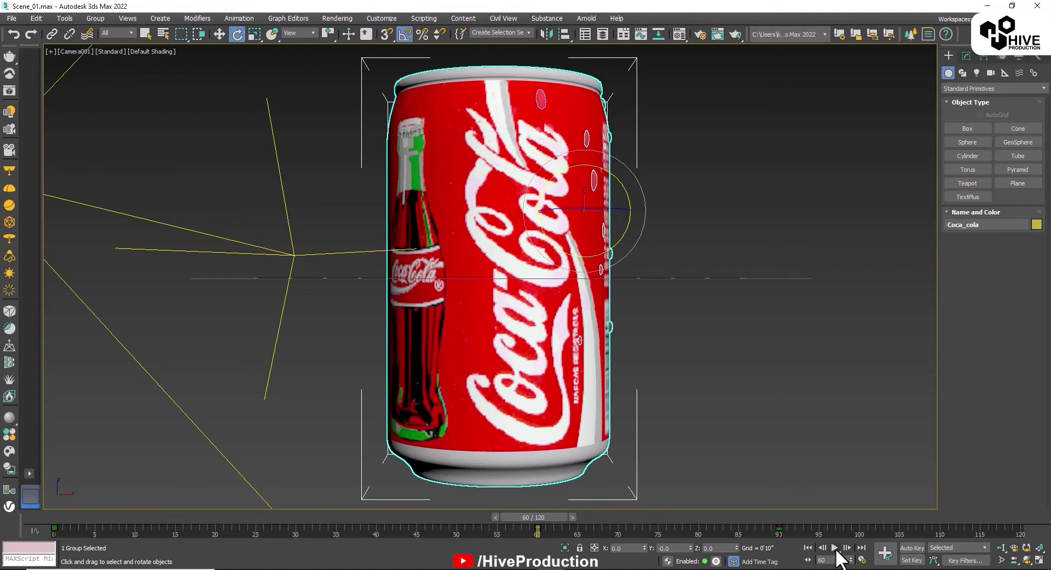
- Use Auto Key to tilt the Coca_cola can group by -10 degrees about Y at frame 90
left_click(834, 549)
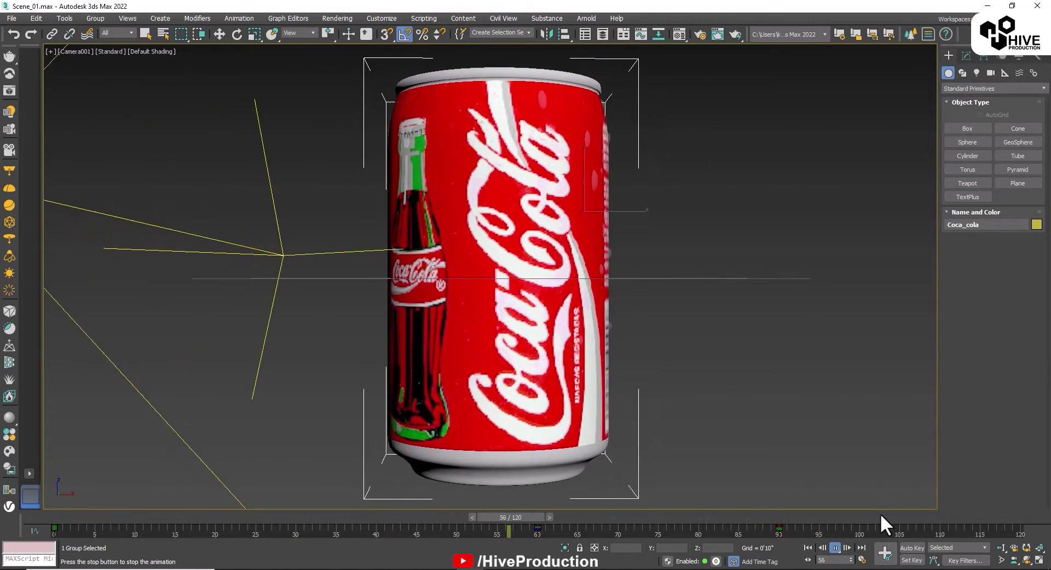
left_click_drag(892, 519, 552, 534)
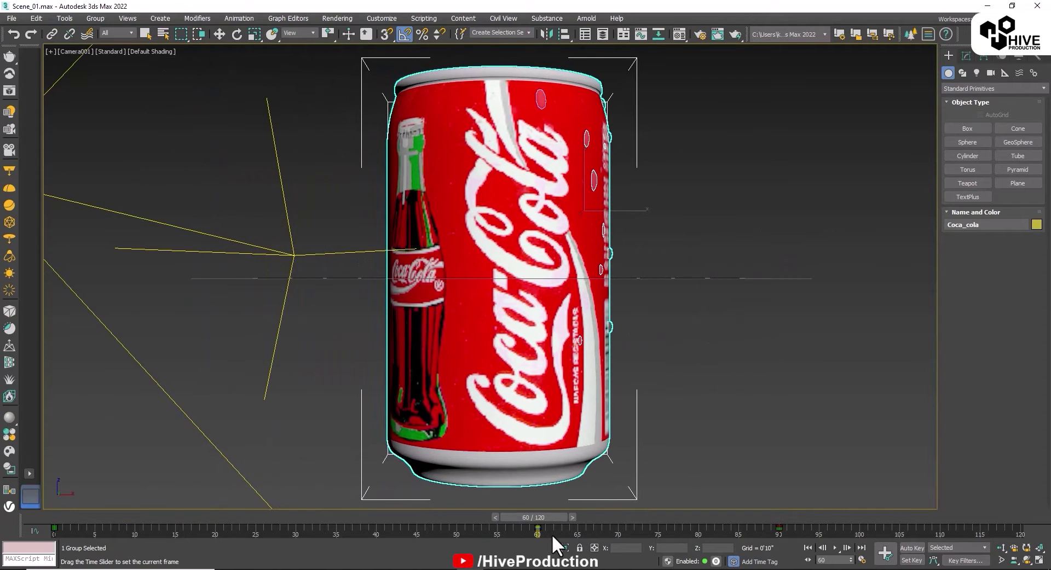
key("e")
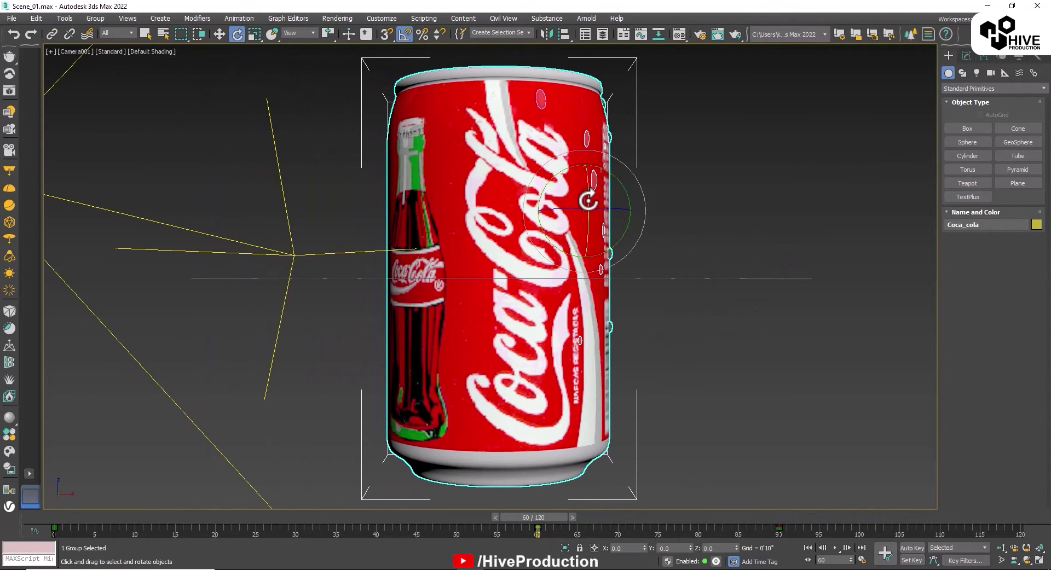
left_click(913, 549)
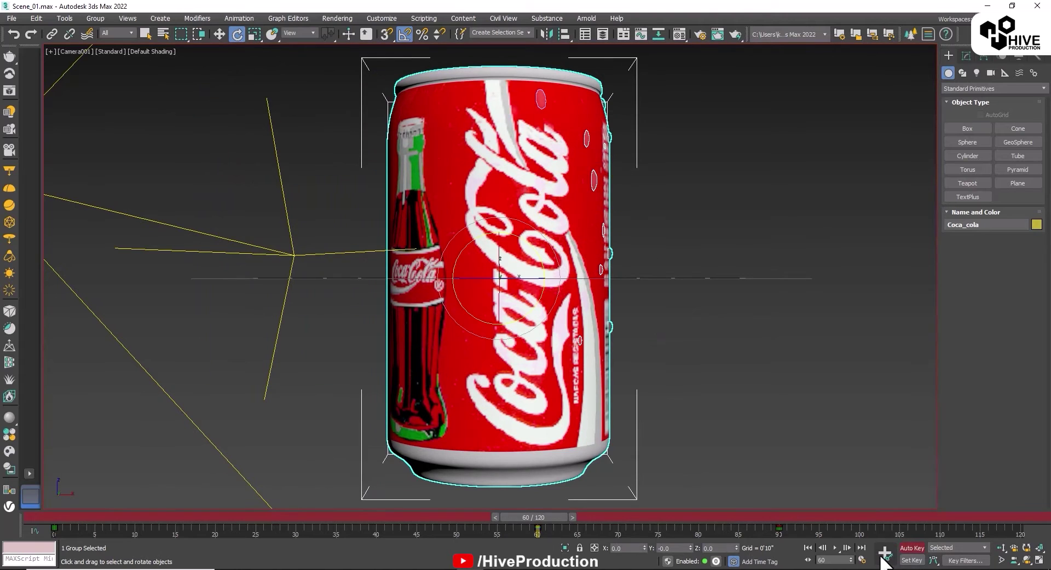
left_click_drag(530, 516, 771, 517)
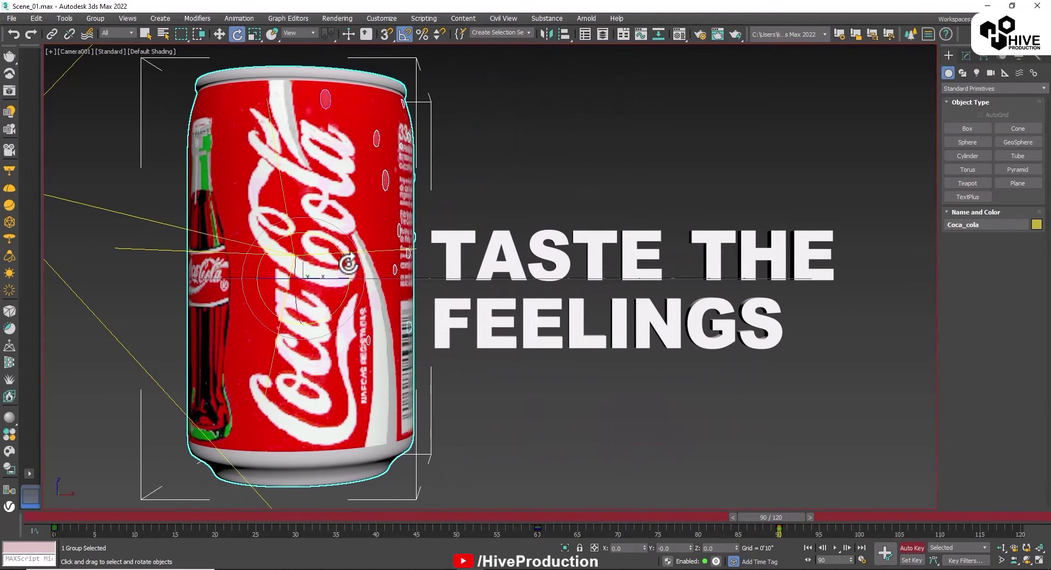
left_click_drag(345, 263, 343, 259)
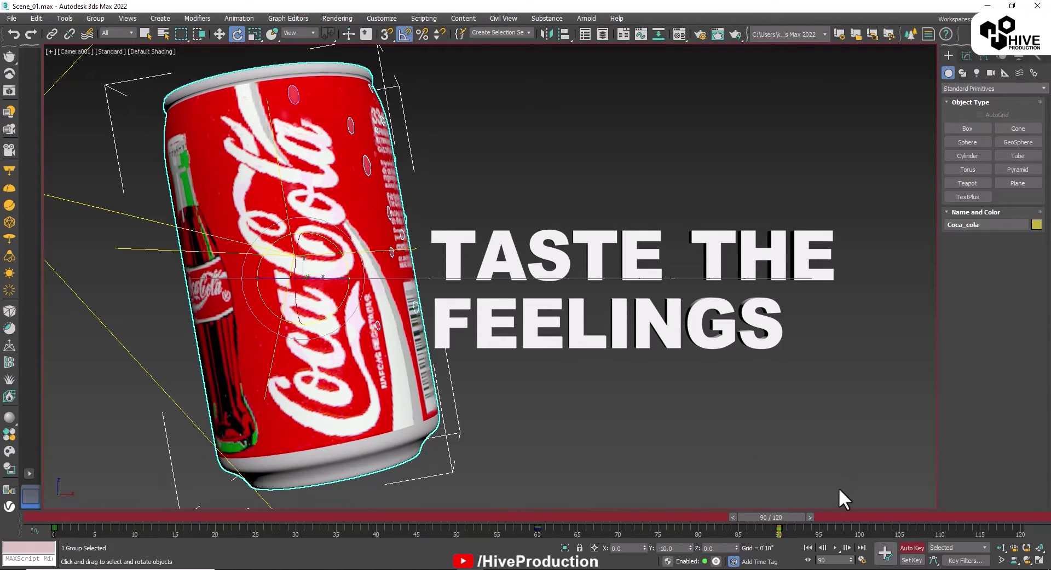
left_click(912, 549)
- Play back and scrub the animation to check the can's tilt beside the text
left_click_drag(773, 518, 777, 540)
key("e")
left_click(835, 548)
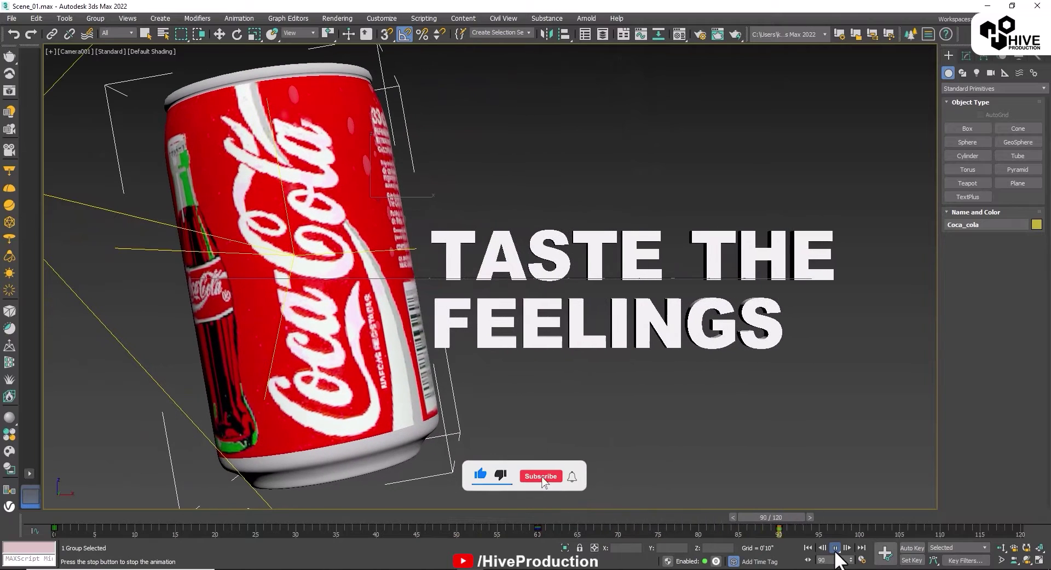
left_click(836, 549)
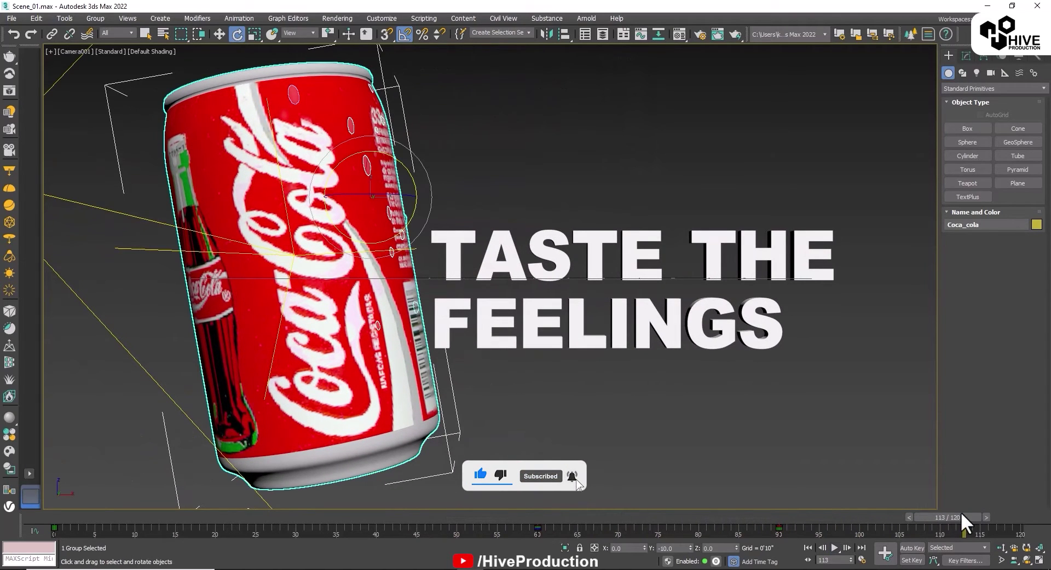
left_click_drag(958, 514, 912, 519)
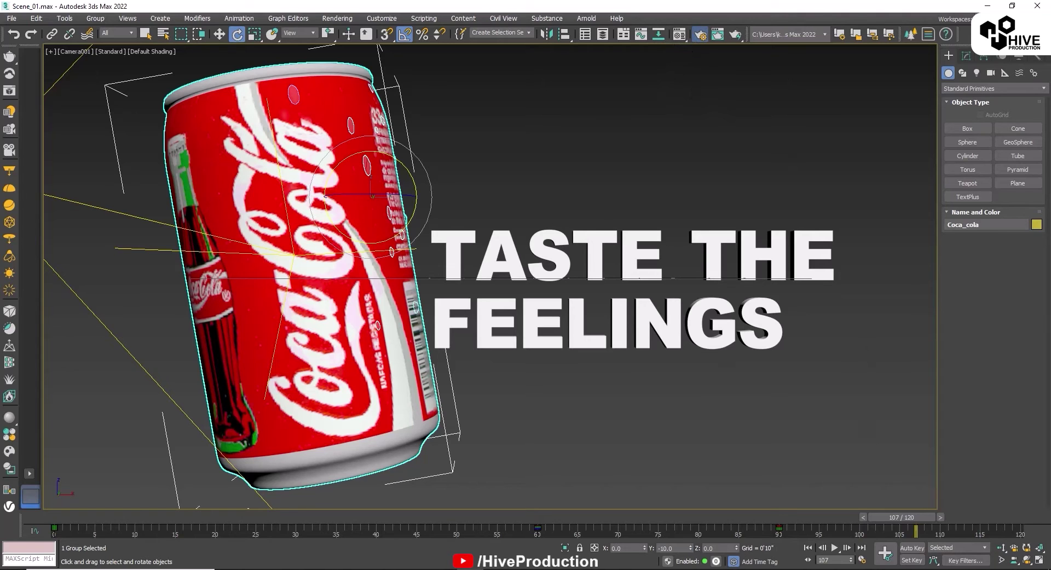
- Open the render setup and review its common parameters, from the frame range 0 to 90 down to the output options
key("F10")
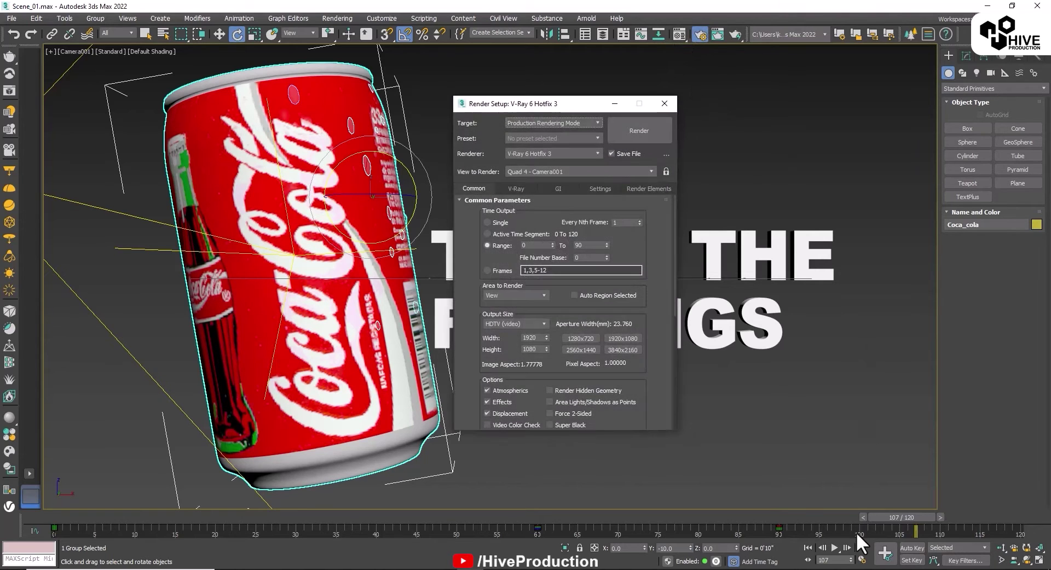
left_click(487, 245)
left_click(585, 245)
scroll(643, 307, "down", 3)
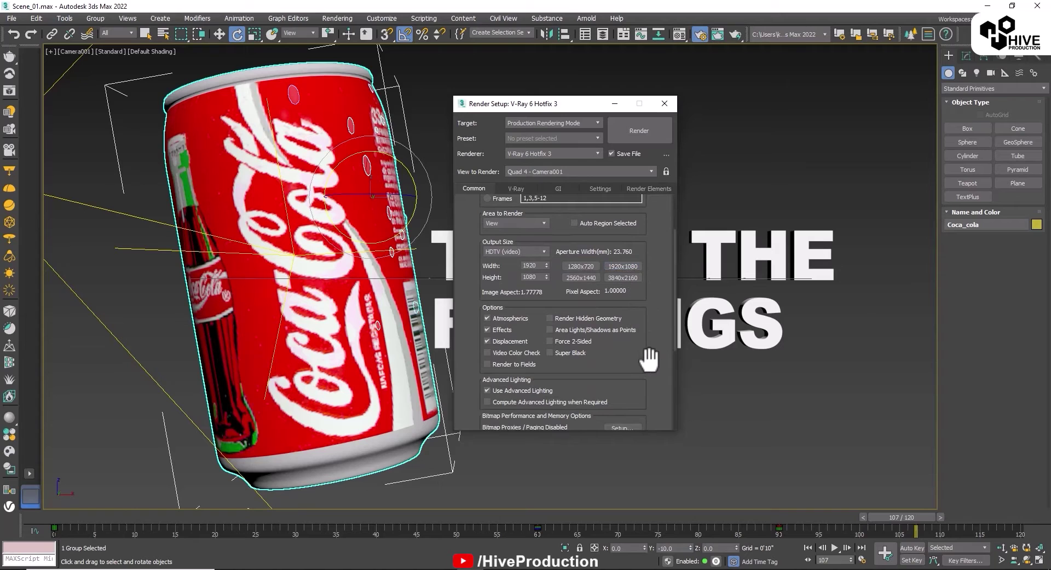
scroll(634, 284, "down", 6)
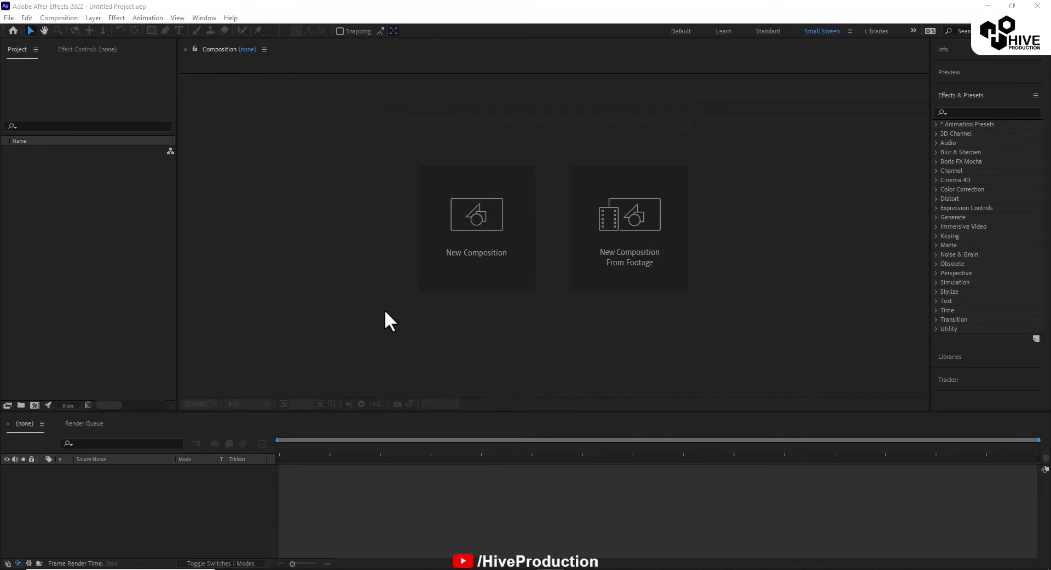
- Switch to After Effects, import the Coca_cane PNG sequence from the Renders folder, and create a composition from it
double_click(126, 310)
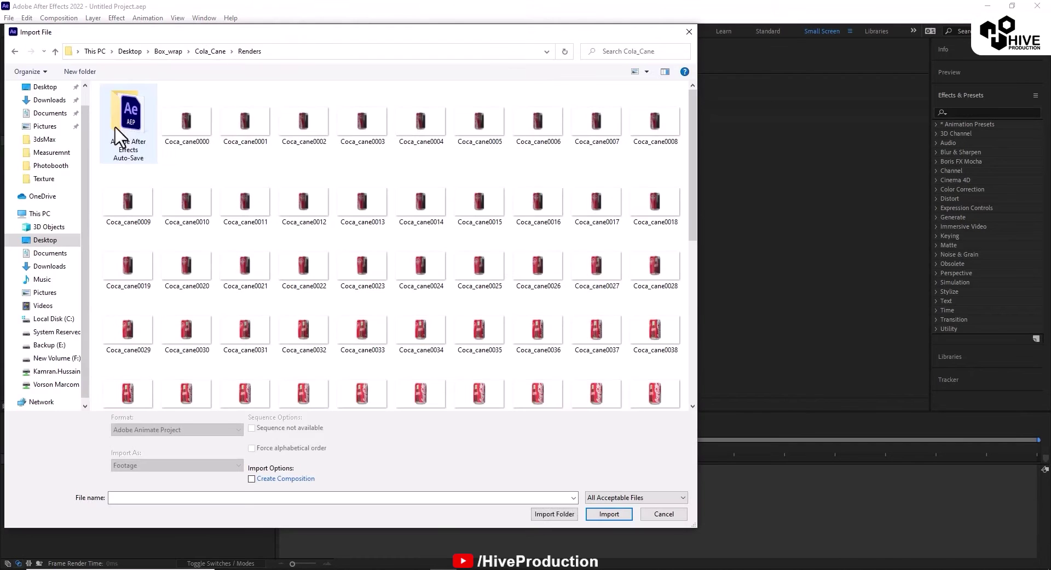
double_click(181, 120)
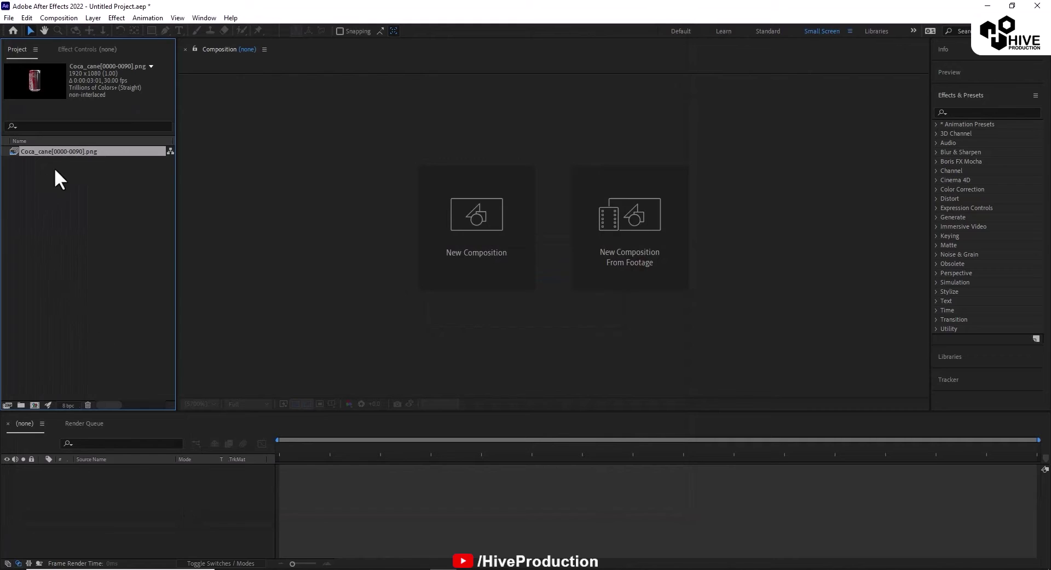
left_click_drag(48, 149, 35, 405)
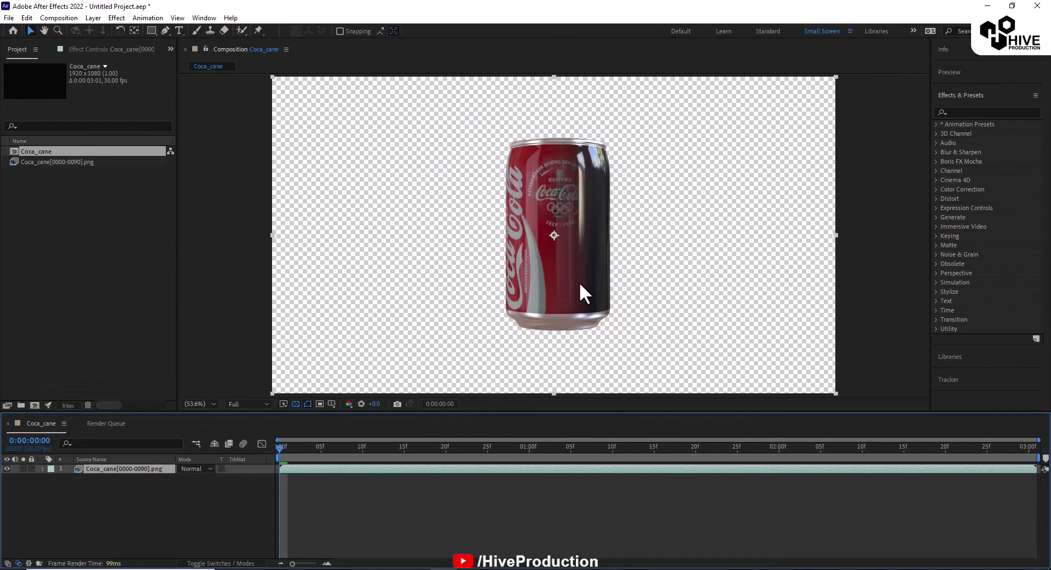
key("comma")
left_click_drag(281, 449, 281, 514)
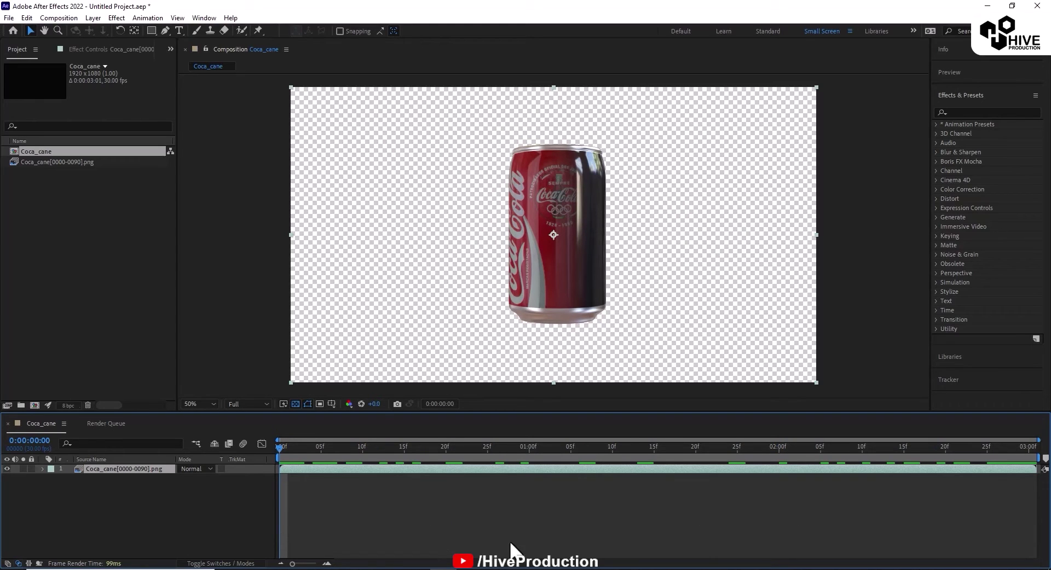
- Add a red solid to the Coca_cane composition and place it below the can sequence as the background
right_click(109, 268)
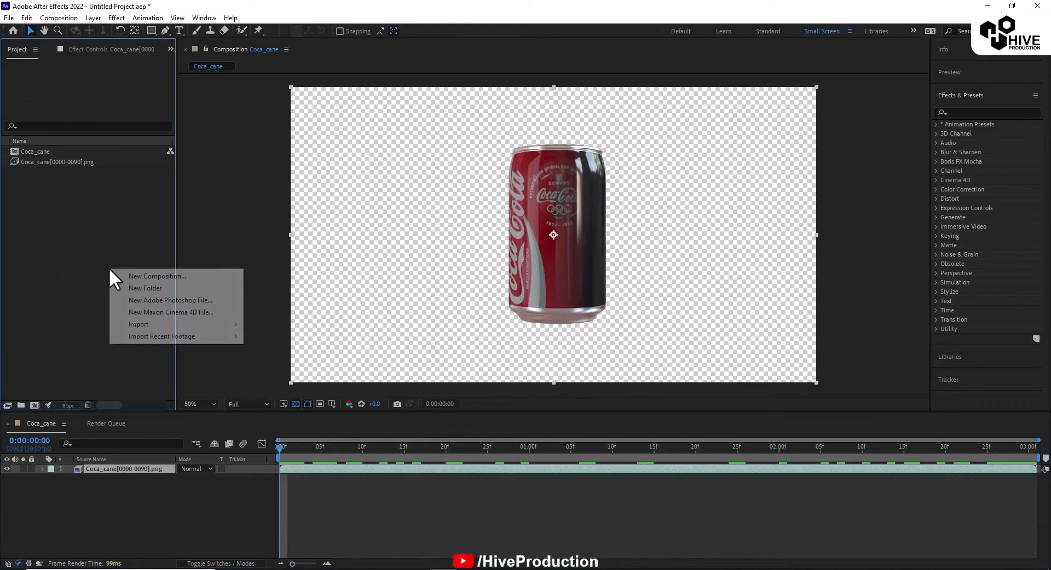
right_click(229, 230)
mouse_move(249, 237)
left_click(410, 264)
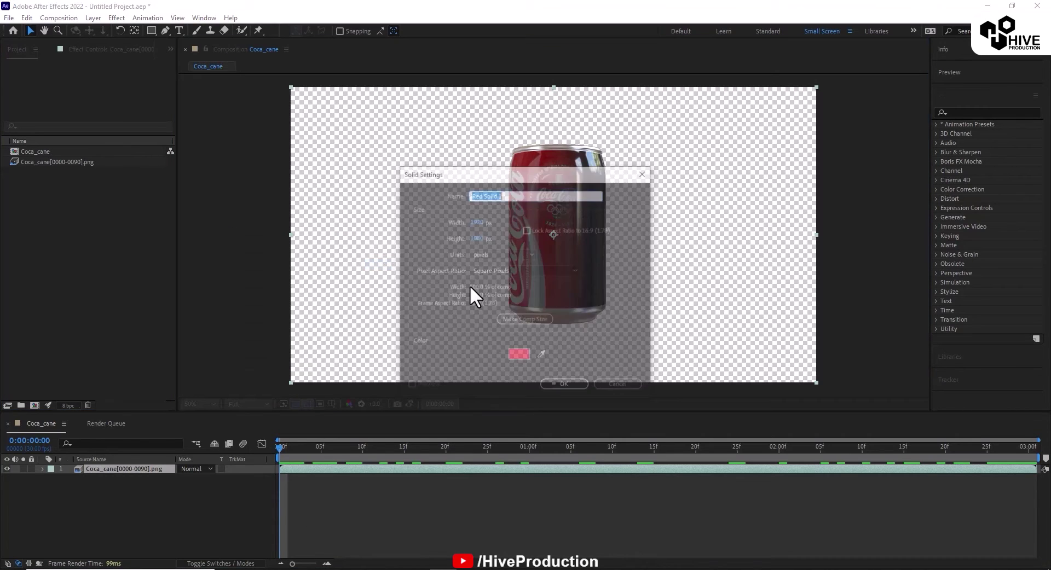
left_click(563, 387)
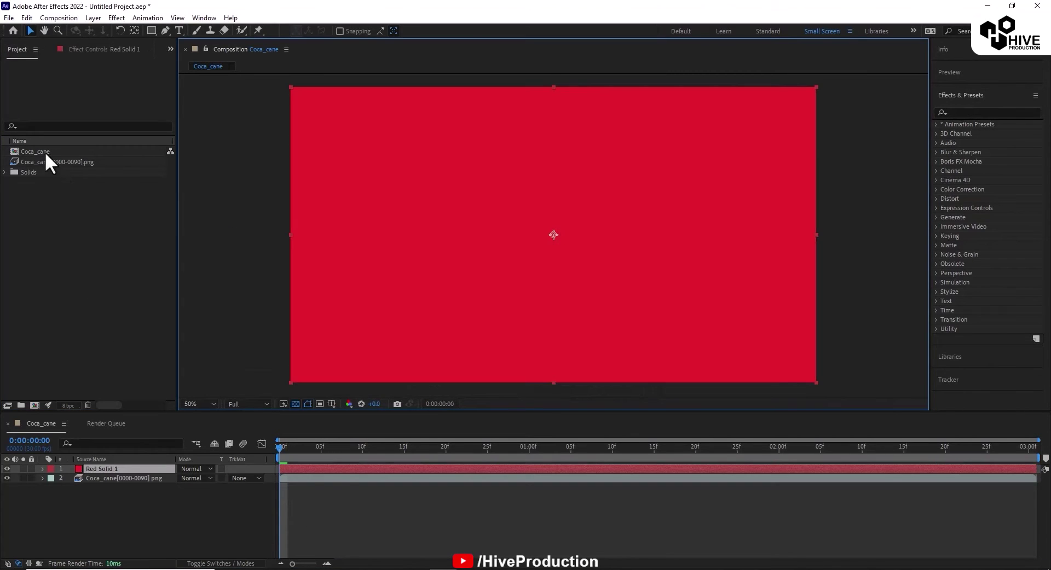
left_click_drag(45, 152, 93, 491)
- Scale the Coca_cane sequence layer down to 75%, checking its size at 0:00:02:01
left_click_drag(286, 445, 787, 485)
left_click(702, 467)
key("s")
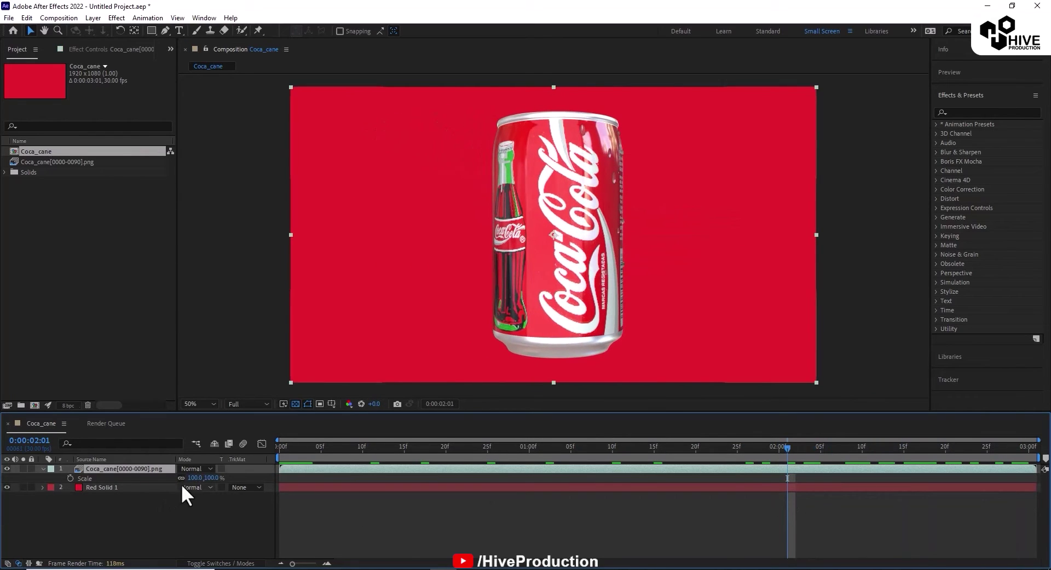
mouse_move(195, 478)
left_mouse_down()
mouse_move(170, 479)
mouse_move(180, 479)
left_mouse_up()
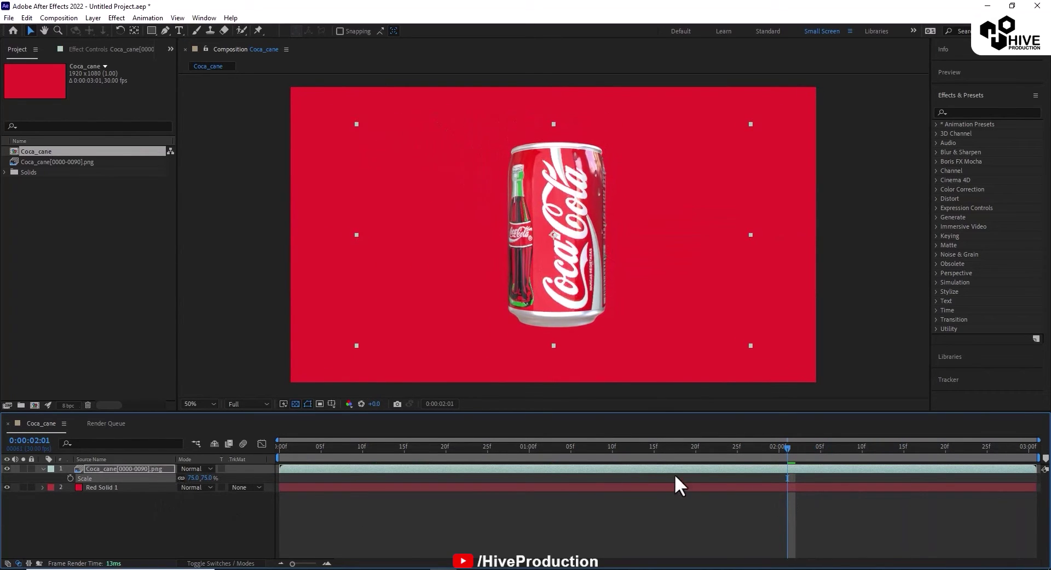
- Scale the can sequence layer up to 87% at 0:00:02:27 and check its size across the timeline
left_click_drag(782, 448, 1005, 446)
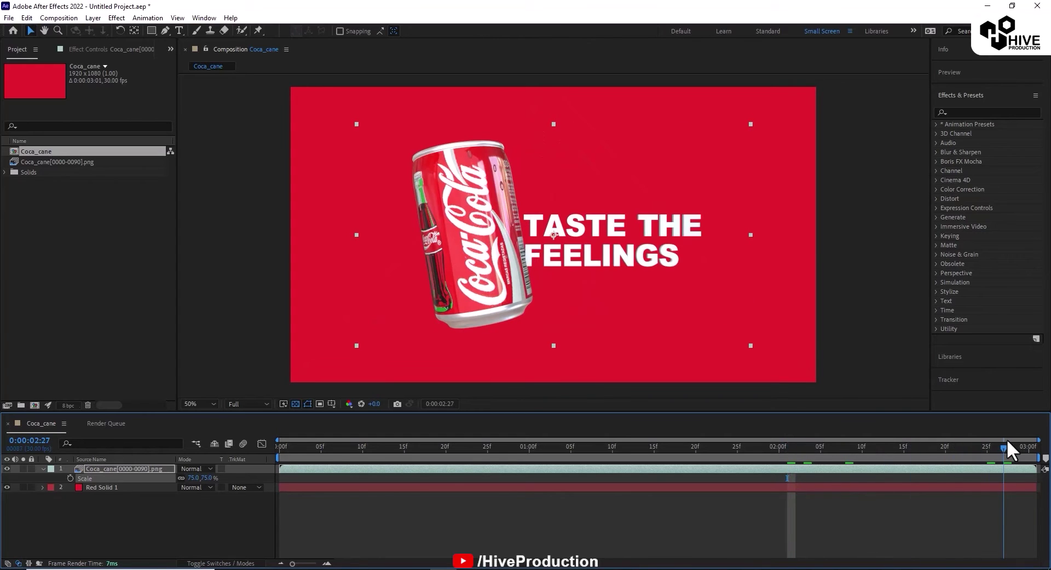
left_click_drag(188, 478, 197, 478)
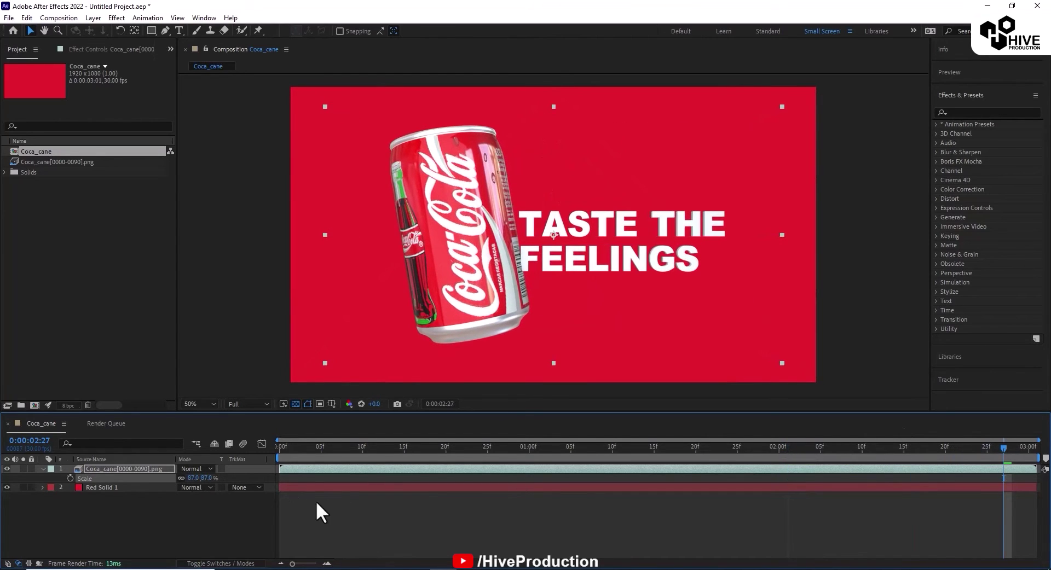
left_click(305, 457)
left_click_drag(303, 451, 454, 468)
left_click(543, 524)
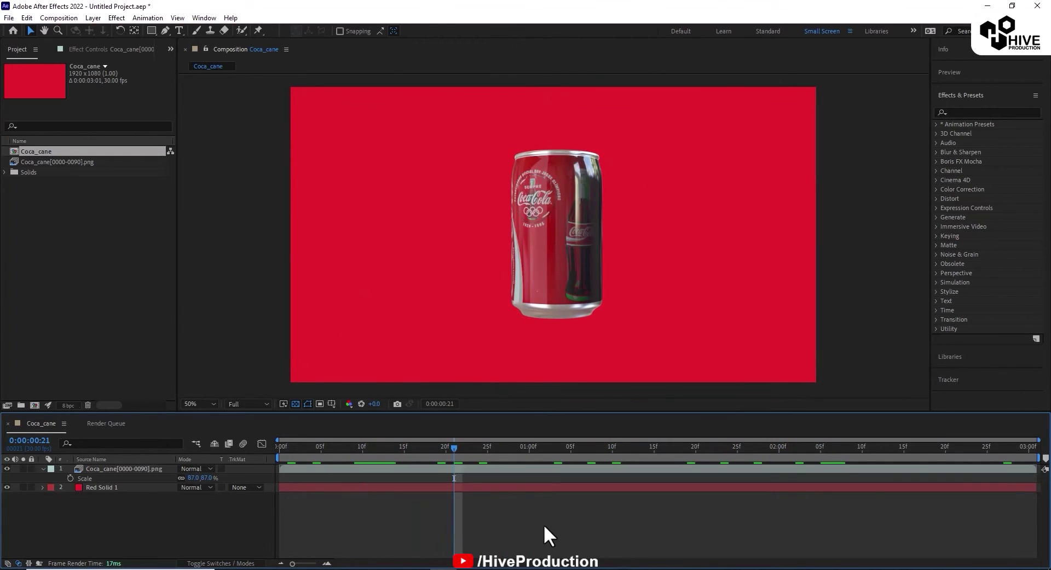
- Find the Gradient Ramp effect and apply it to the Red Solid 1 layer
left_click(465, 488)
left_click(963, 112)
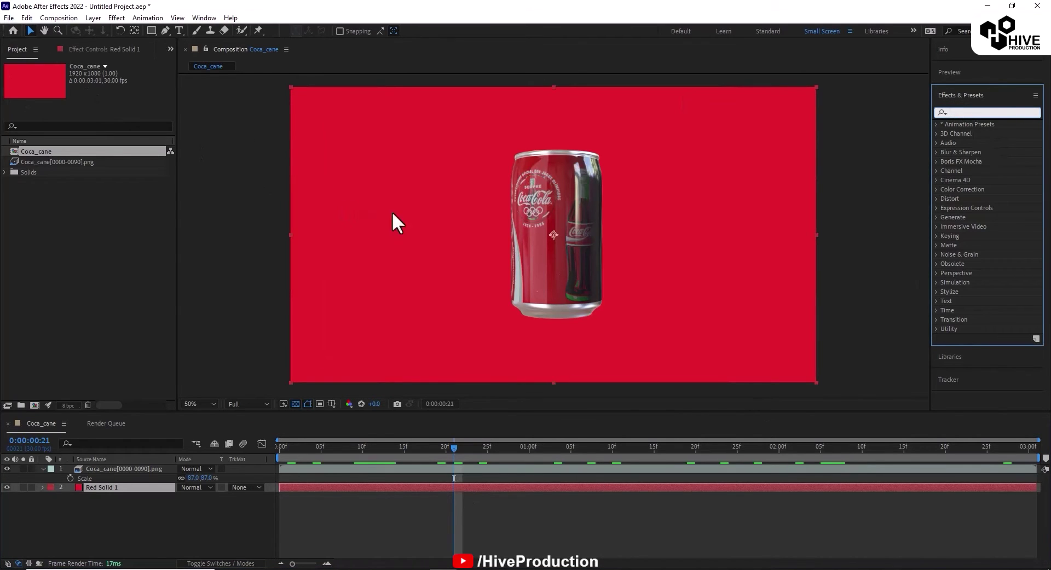
type("gradie")
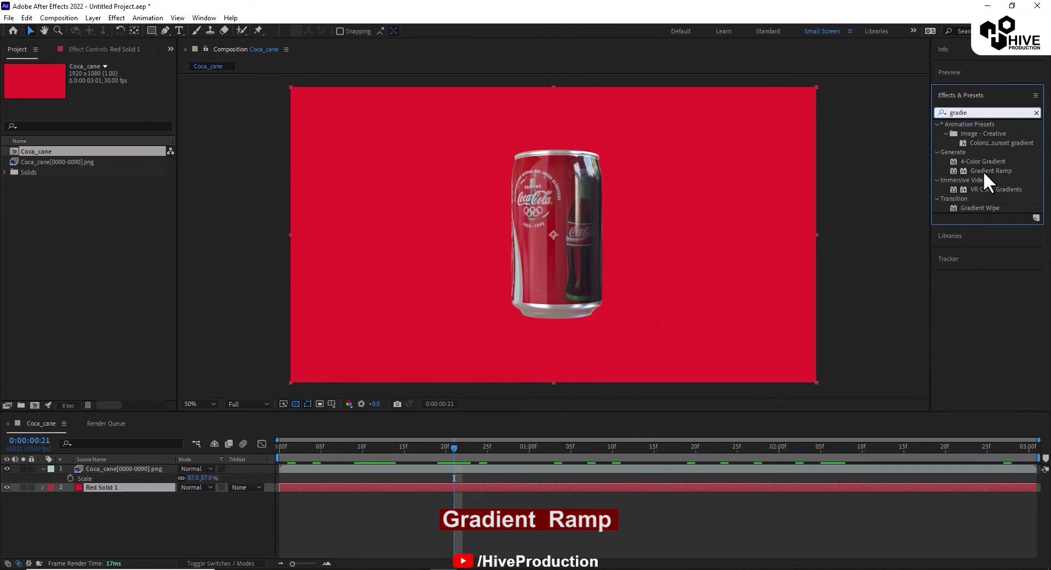
left_click_drag(983, 171, 435, 491)
left_click(436, 490)
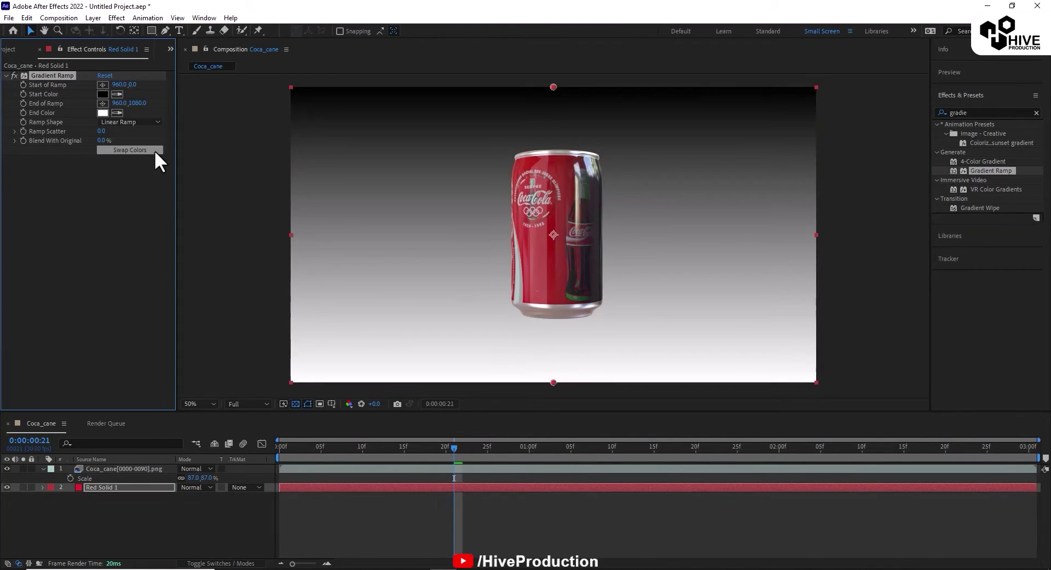
- Sample the solid's original red as the ramp's end color, then set its start near 1932, 540 and its end near 6, 544
left_click(13, 76)
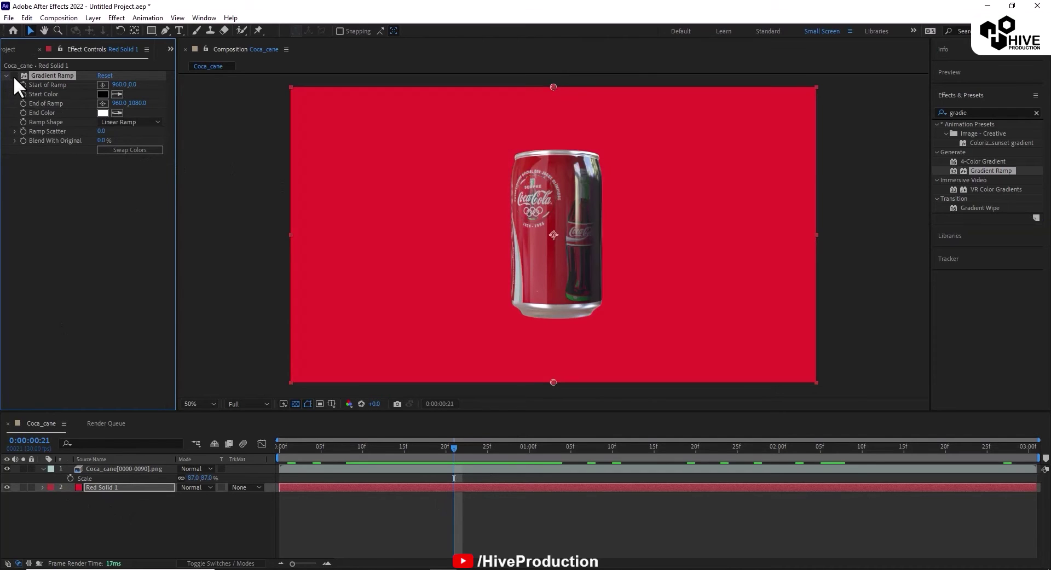
left_click(117, 112)
left_click(353, 310)
left_click(13, 75)
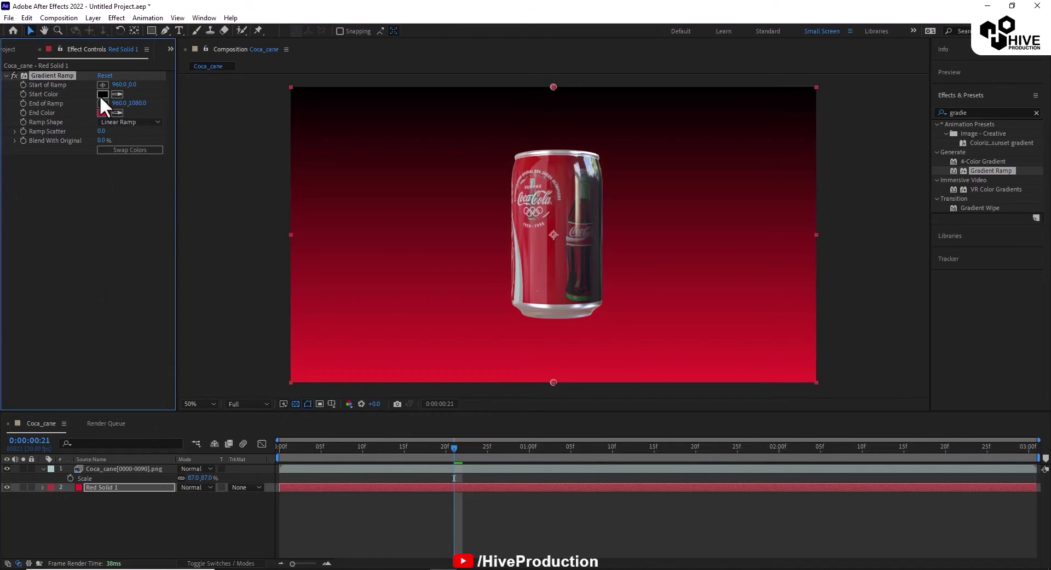
left_click_drag(553, 87, 828, 224)
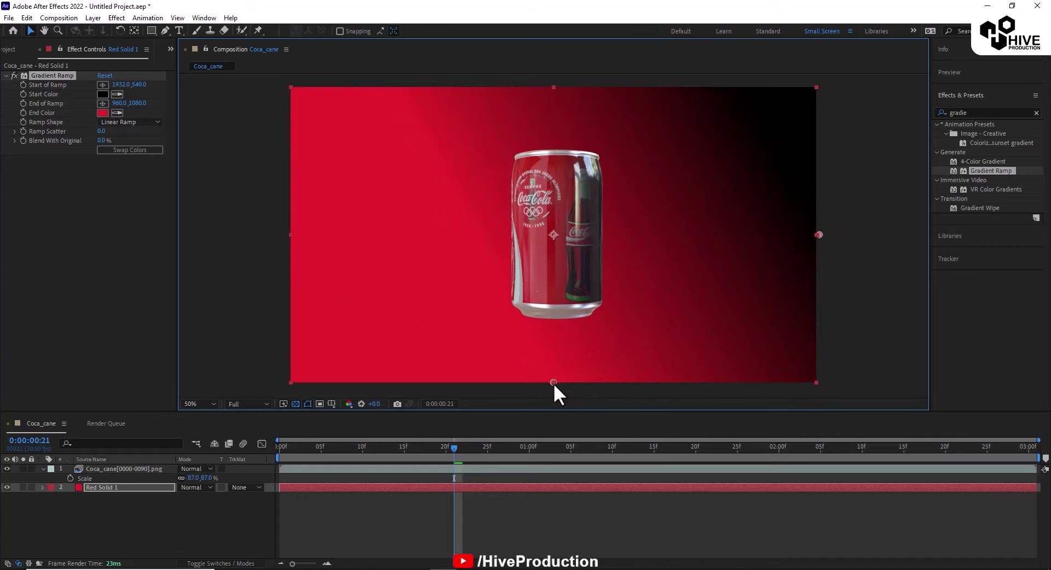
left_click_drag(554, 383, 290, 236)
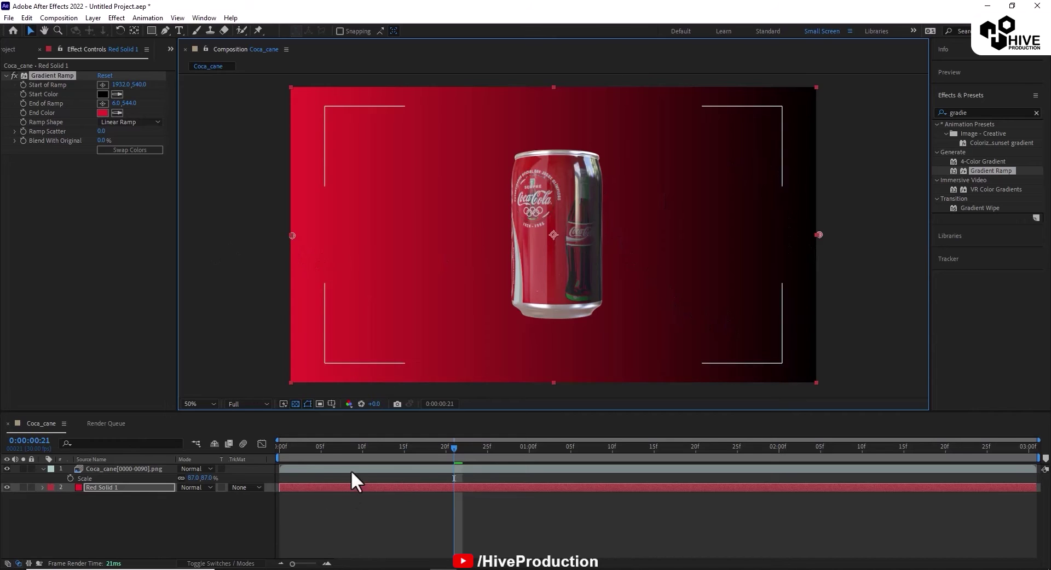
- Keyframe the ramp's start and end points at 0:00:00:00, moving the end well outside the frame and the start slightly inward
left_click(280, 448)
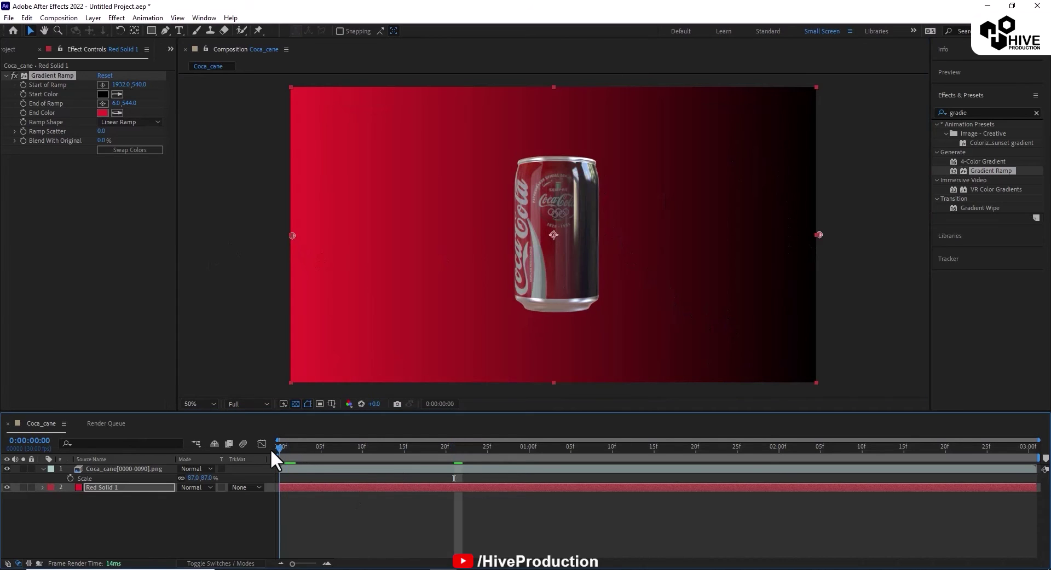
left_click(21, 86)
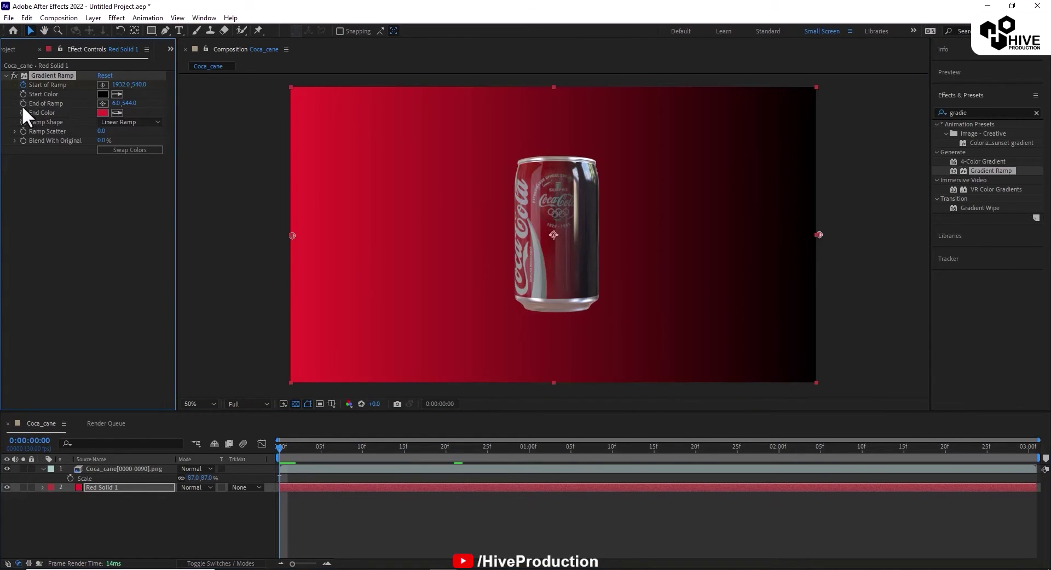
left_click(23, 103)
scroll(372, 241, "down", 4)
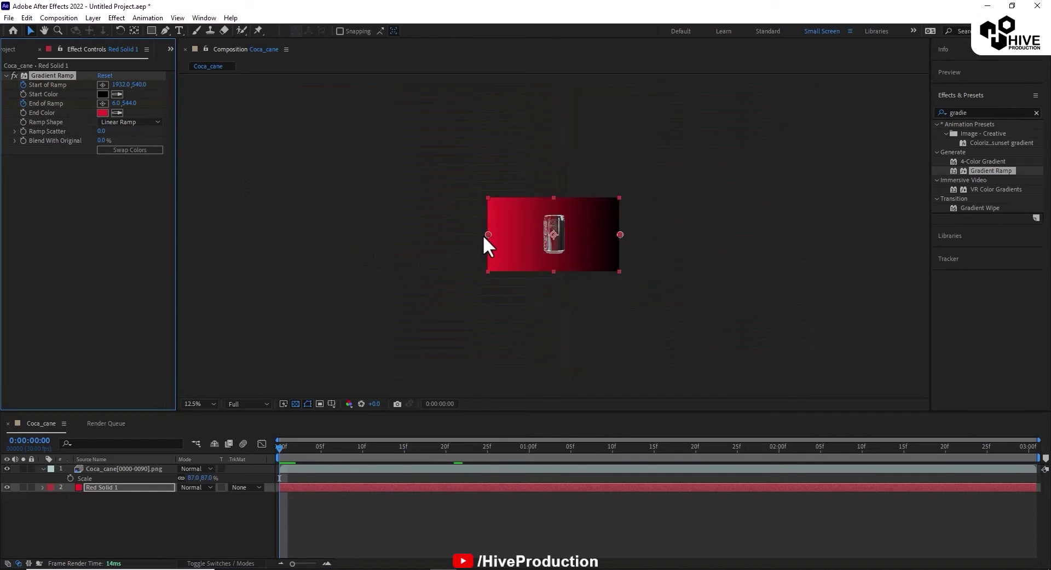
scroll(485, 235, "up", 2)
left_click_drag(410, 236, 211, 234)
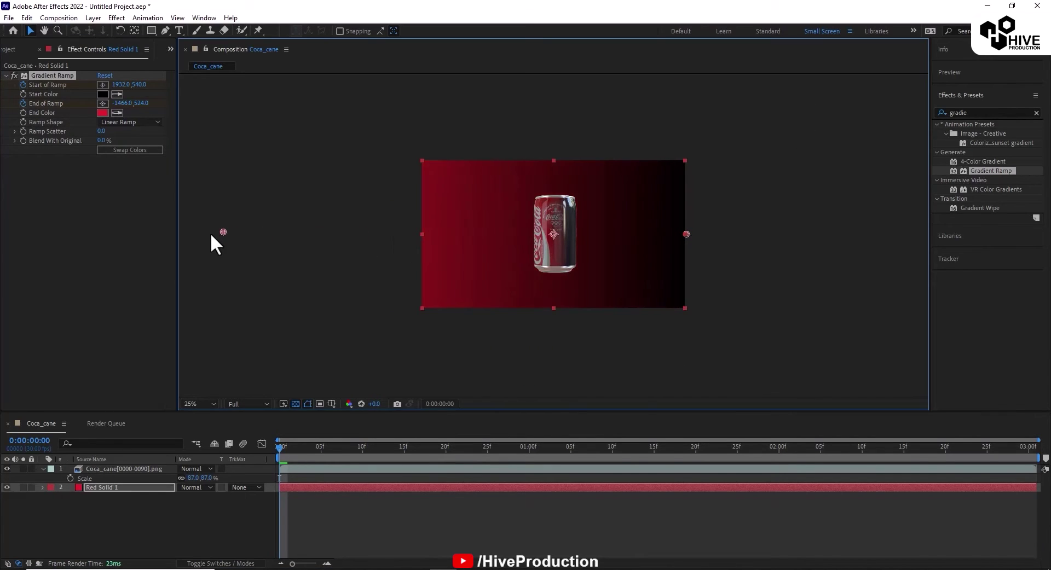
left_click_drag(686, 234, 650, 236)
- At 0:00:02:00, move the ramp's start point to about 3652, 564 and its end point to about -102, 548
left_click_drag(281, 447, 780, 488)
left_click_drag(675, 238, 923, 238)
left_click_drag(190, 231, 406, 235)
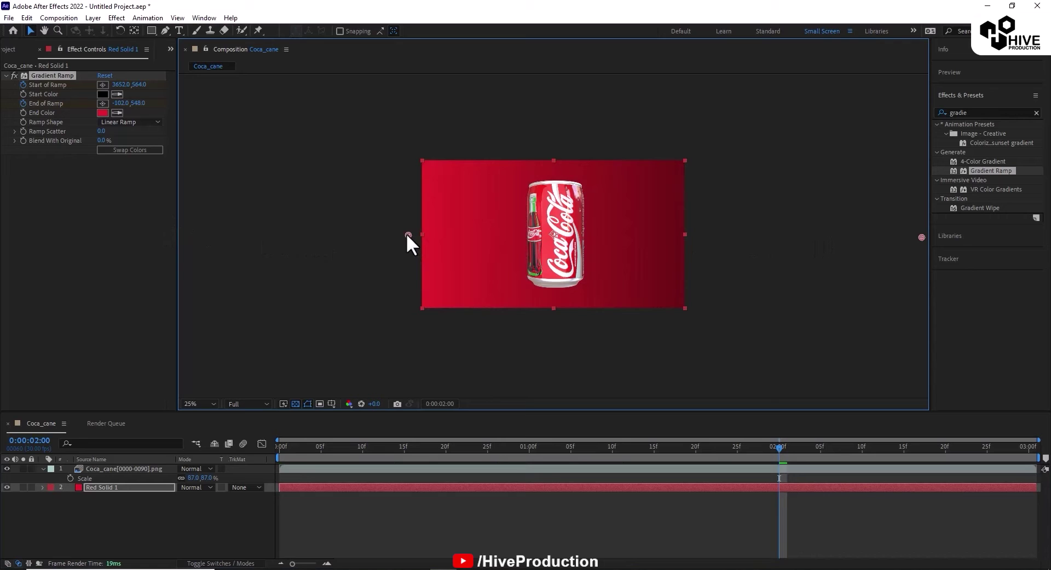
- Play back the animated gradient behind the can and return the current time to 0:00:02:00
left_click_drag(777, 448, 937, 479)
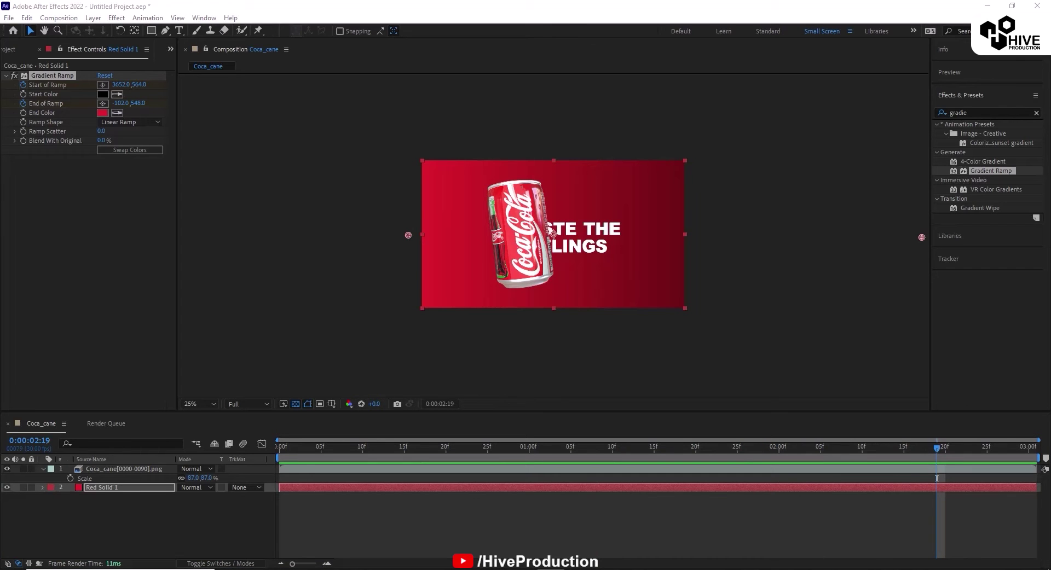
left_click(721, 481)
key("space")
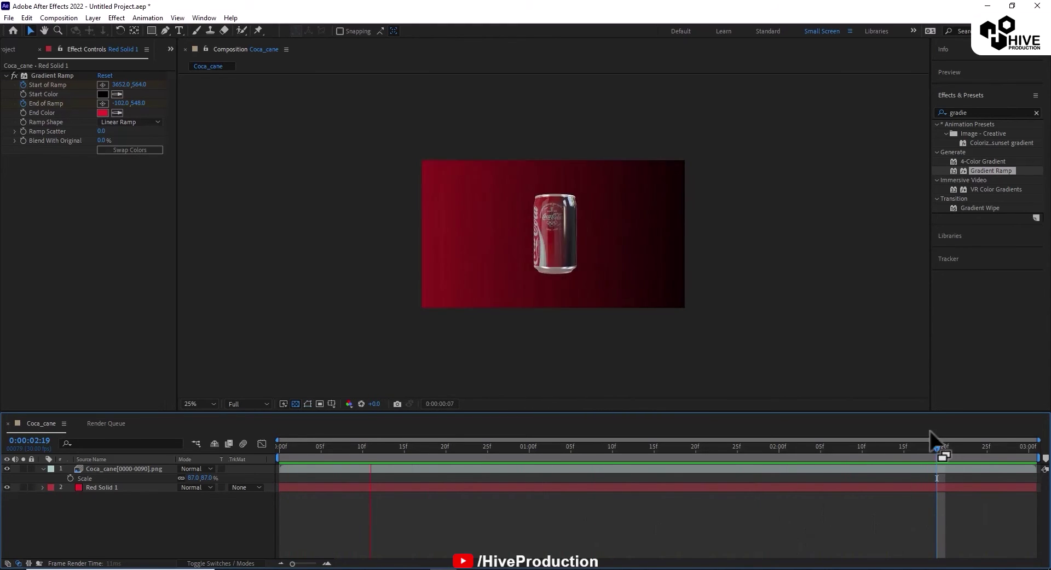
left_click(479, 452)
mouse_move(480, 446)
left_mouse_down()
mouse_move(714, 498)
mouse_move(800, 498)
mouse_move(779, 499)
left_mouse_up()
left_click(113, 191)
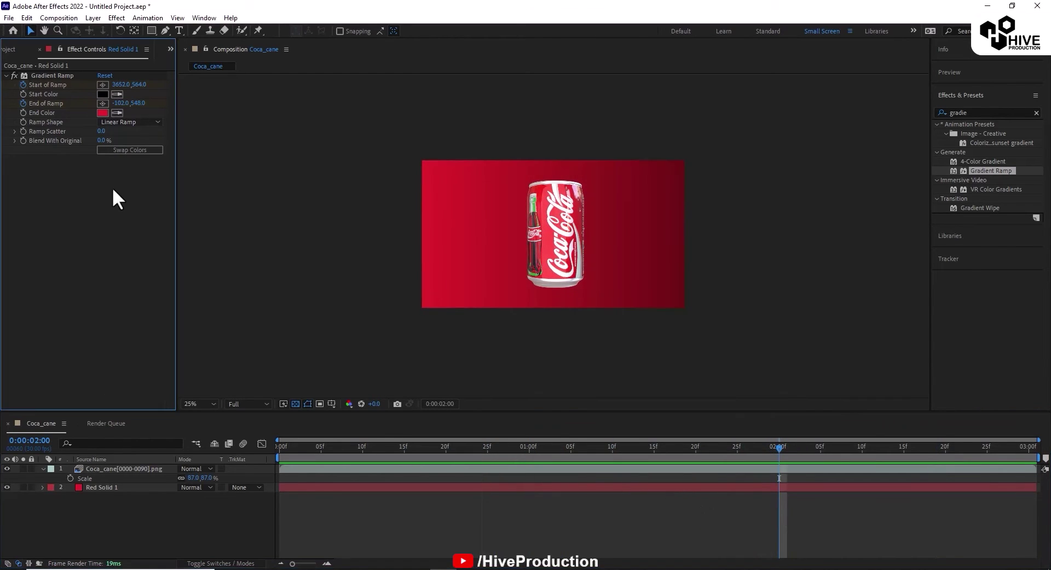
- Import the red Coca-Cola wave JPG from the Desktop and place it between the can sequence and Red Solid 1
left_click(5, 51)
double_click(105, 307)
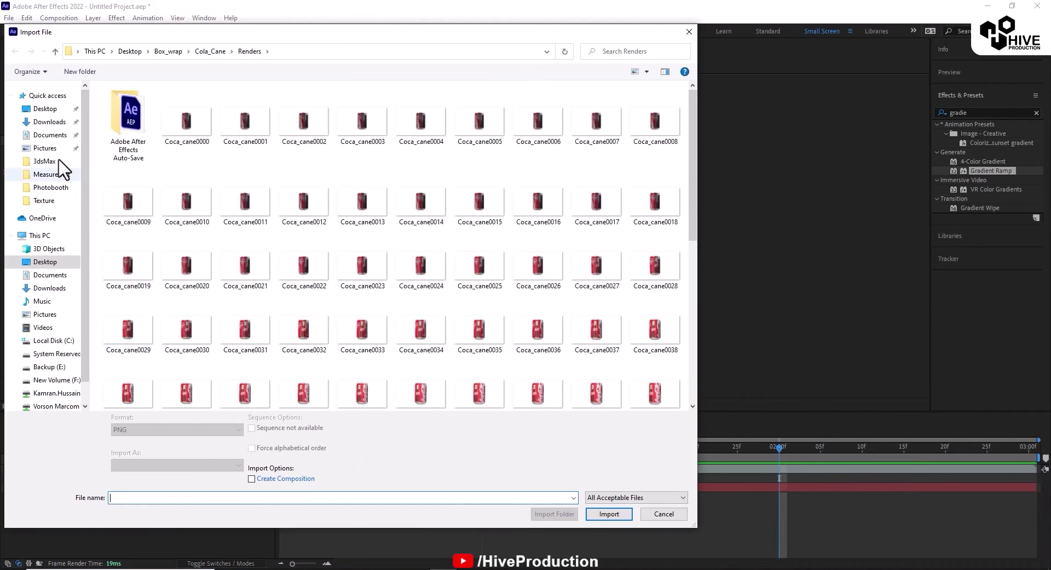
left_click(48, 95)
left_click(45, 108)
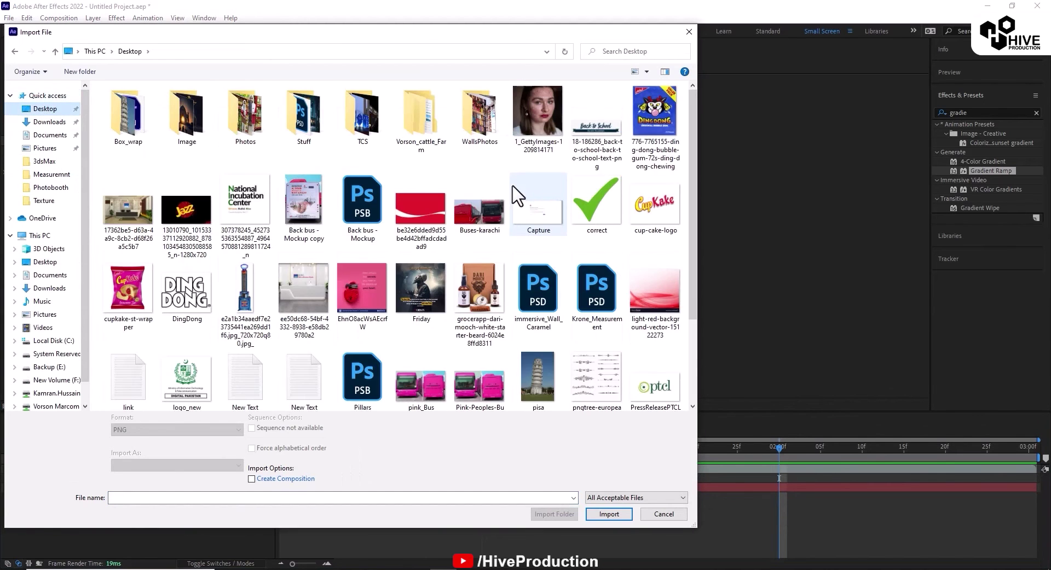
left_click(421, 238)
double_click(421, 238)
left_click_drag(30, 153, 95, 482)
- Scale the wave image layer to 162% and shift it slightly down to cover the frame
key("s")
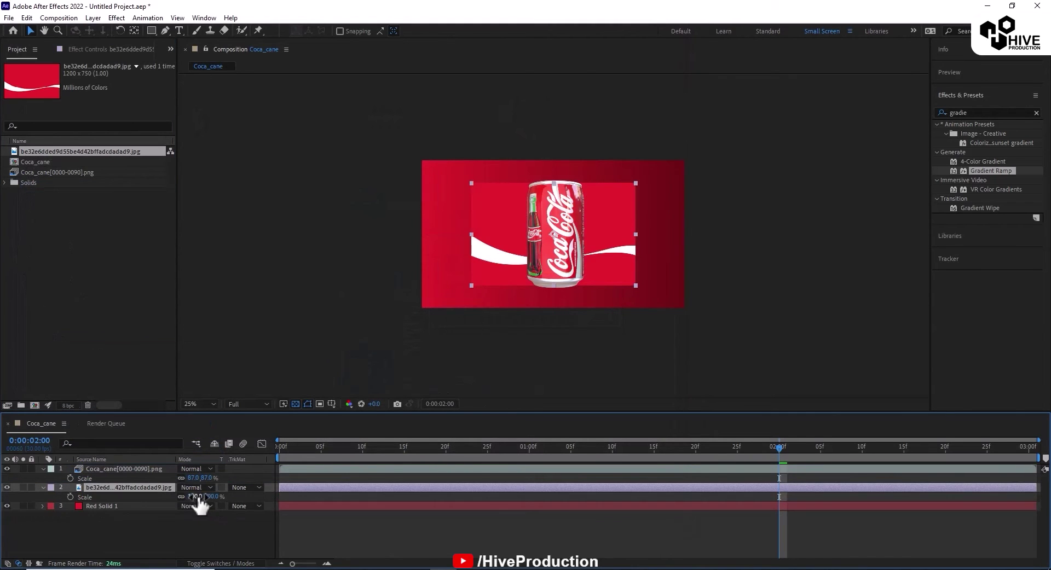
left_click_drag(197, 497, 222, 489)
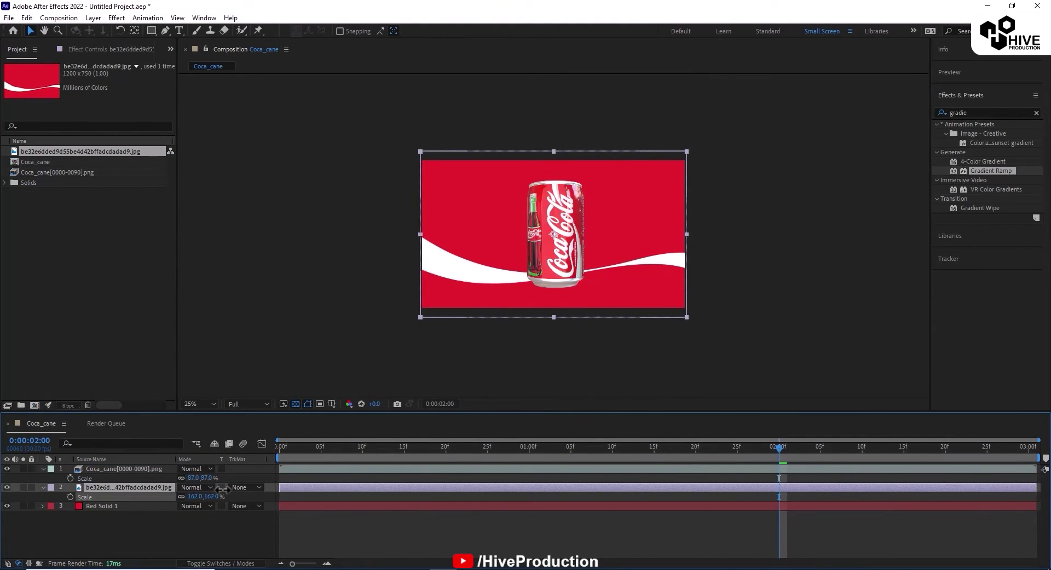
left_click_drag(613, 255, 612, 263)
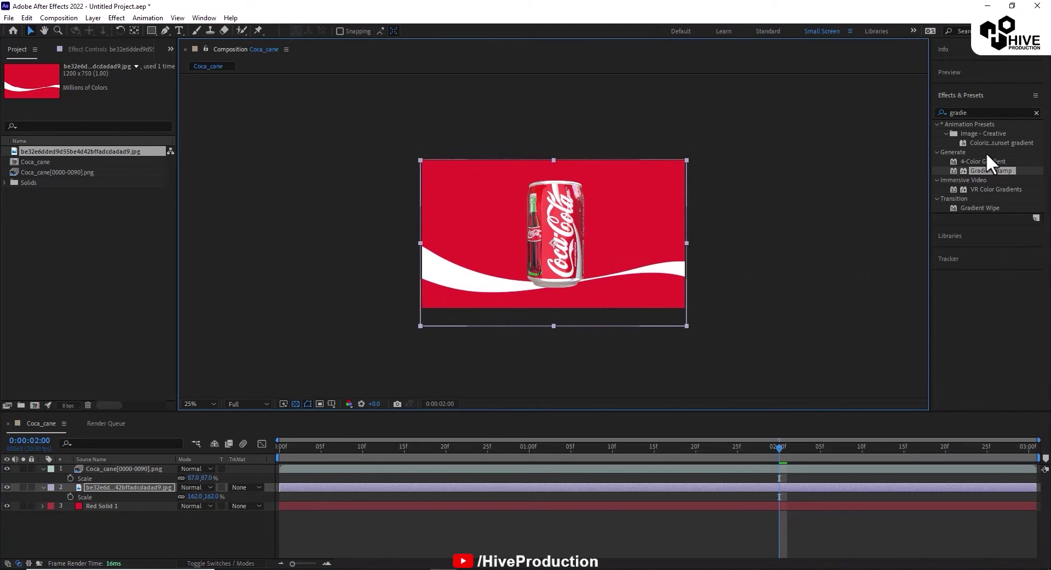
- Find the Linear Wipe transition effect and apply it to the wave image layer
double_click(969, 112)
key("BackSpace")
type("lin")
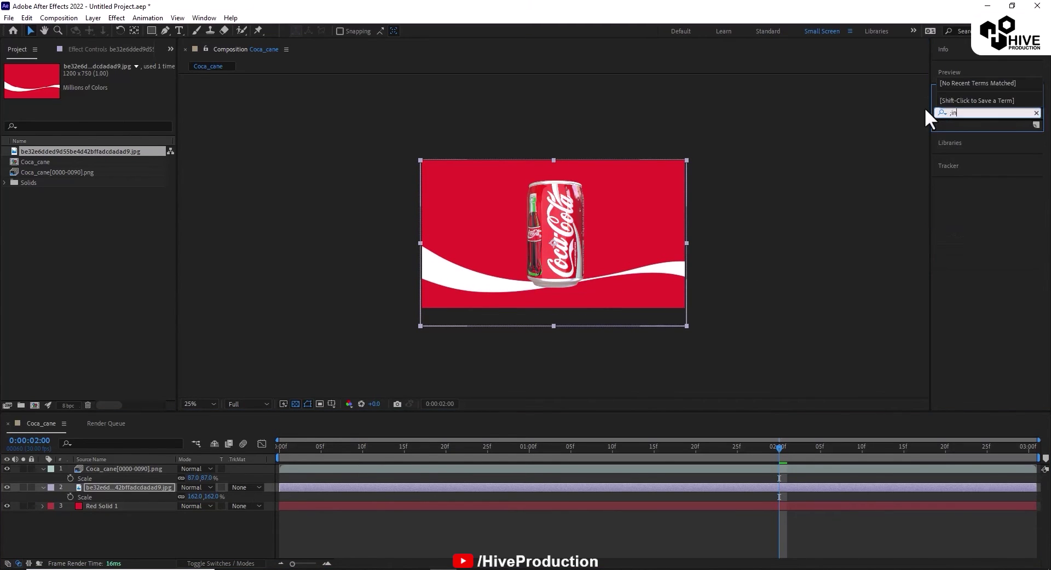
type("ea")
key("BackSpace")
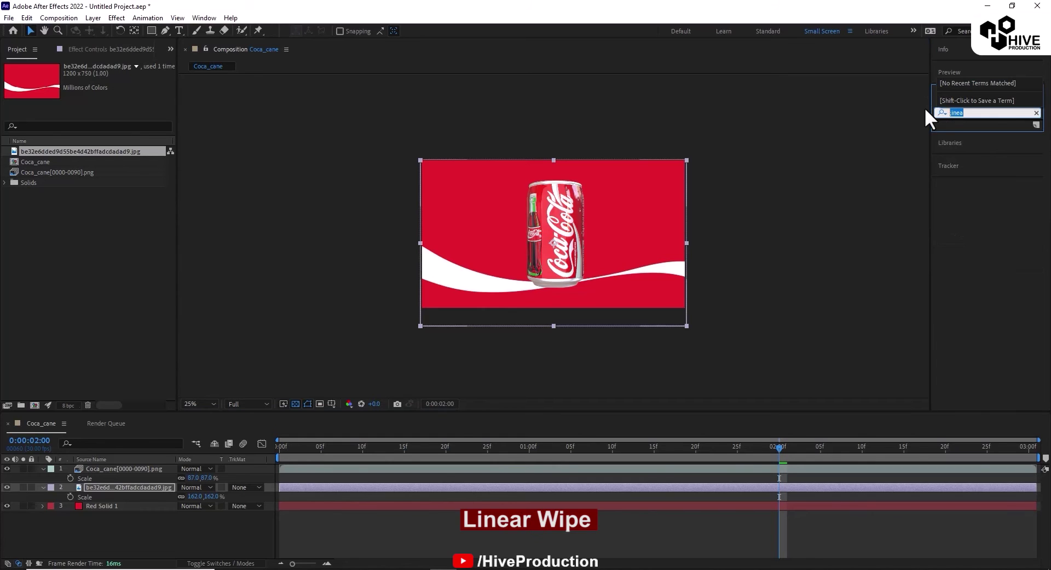
type("a")
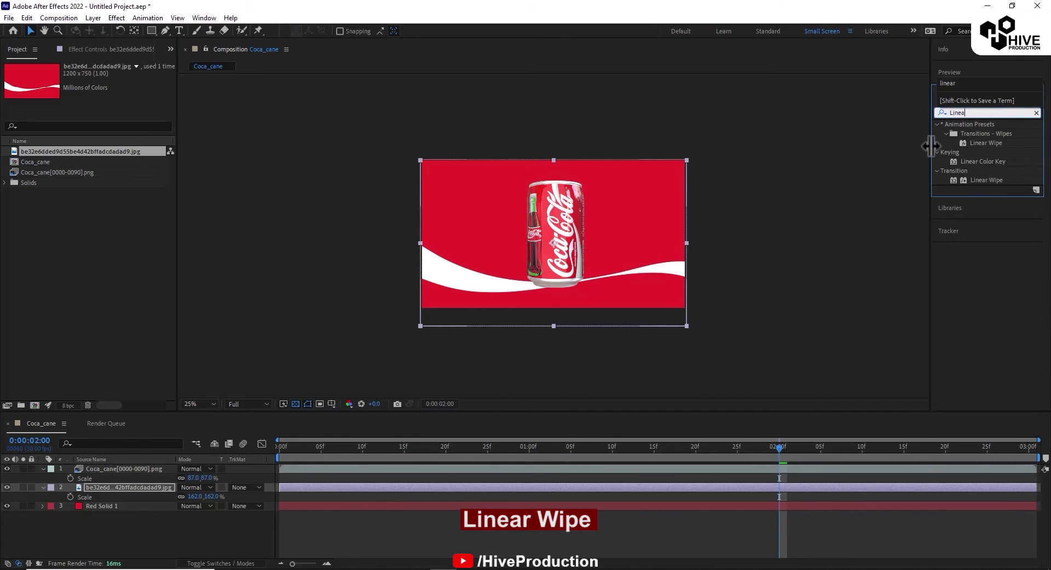
left_click_drag(985, 180, 570, 487)
- Set the wipe angle to -90° and keyframe Transition Completion at 100% at 0:00:02:00 and 0% at 0:00:03:00
left_click_drag(101, 86, 137, 88)
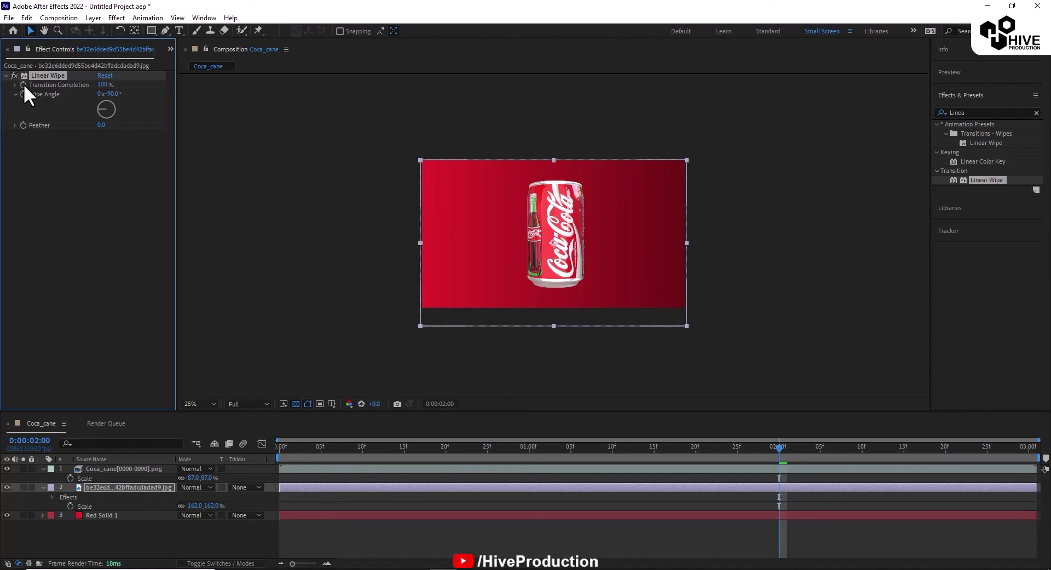
left_click(1026, 452)
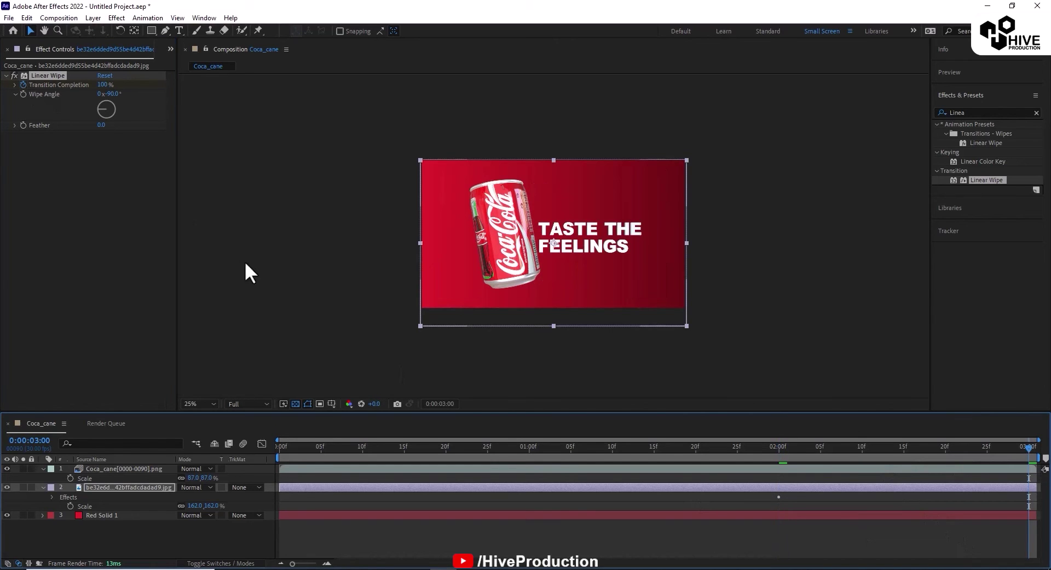
left_click_drag(102, 85, 38, 87)
- Set the Linear Wipe's feather to 152, judging the soft edge at 0:00:02:14
left_click(893, 447)
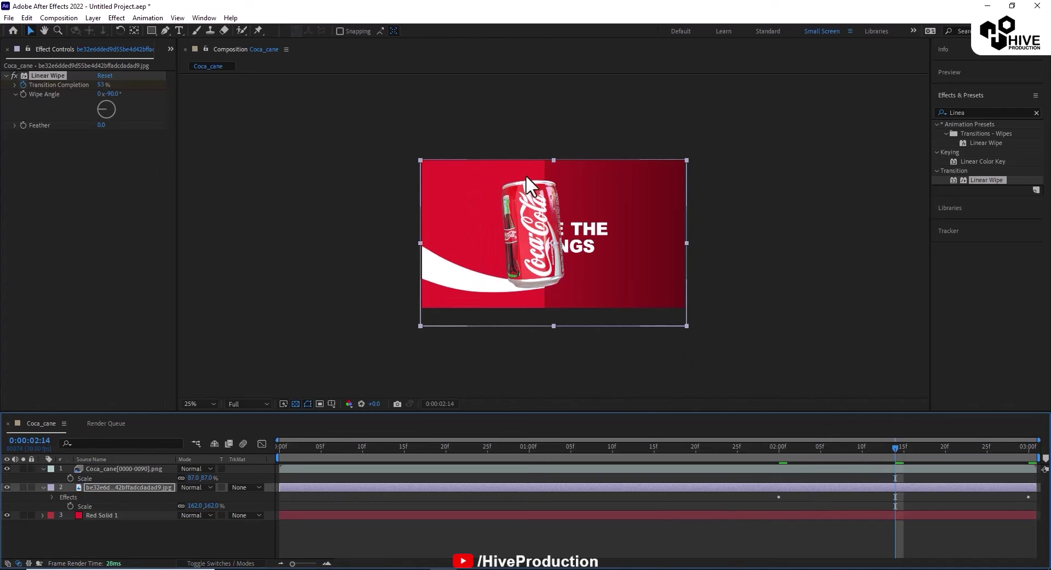
scroll(526, 185, "up", 3)
scroll(527, 185, "down", 1)
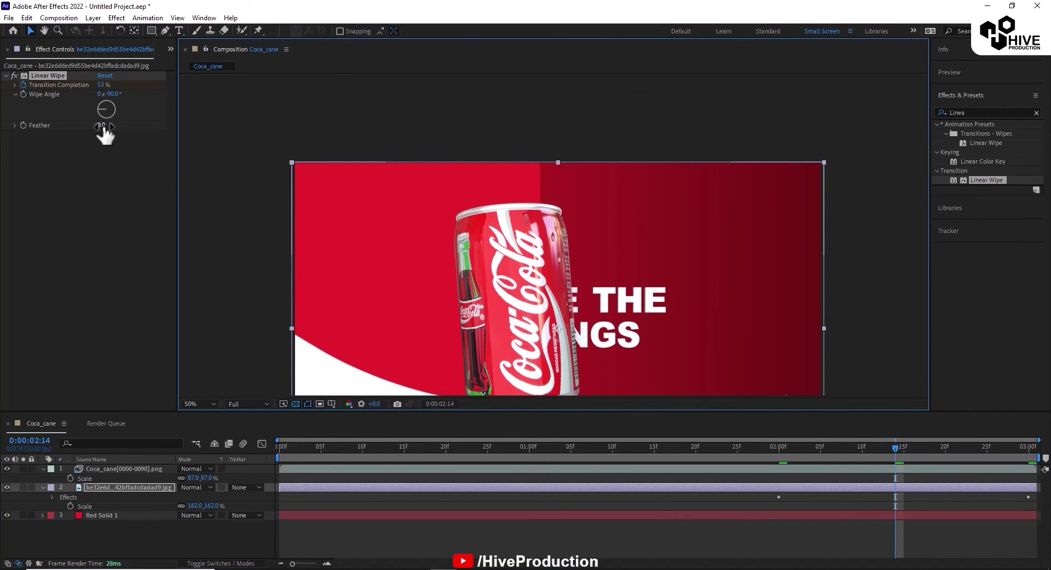
left_click_drag(102, 126, 154, 126)
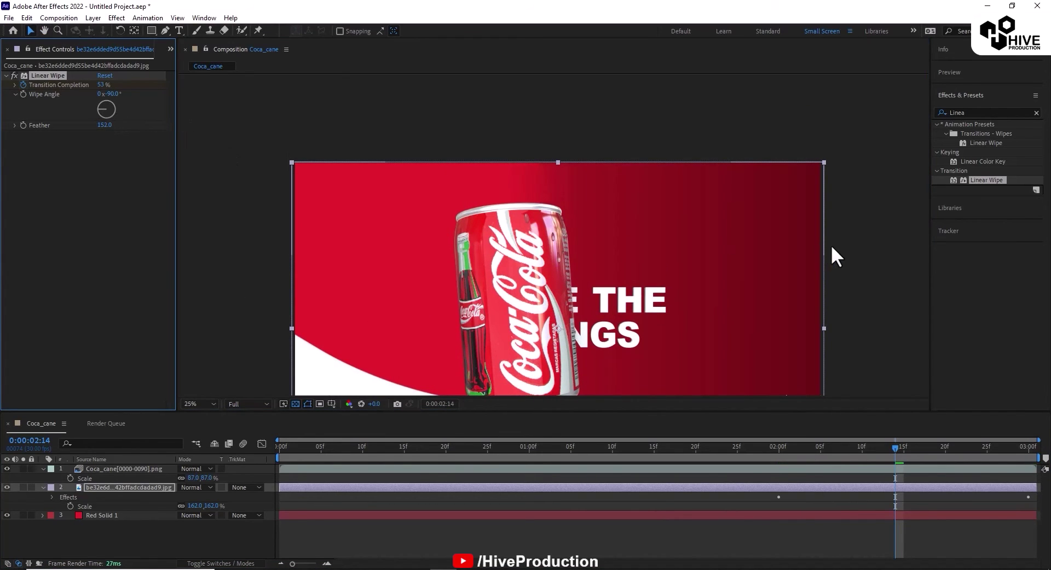
- Scrub and play back the feathered wave wipe through to 0:00:03:00 with the frame centered in view
scroll(831, 244, "down", 1)
left_click_drag(918, 449, 995, 449)
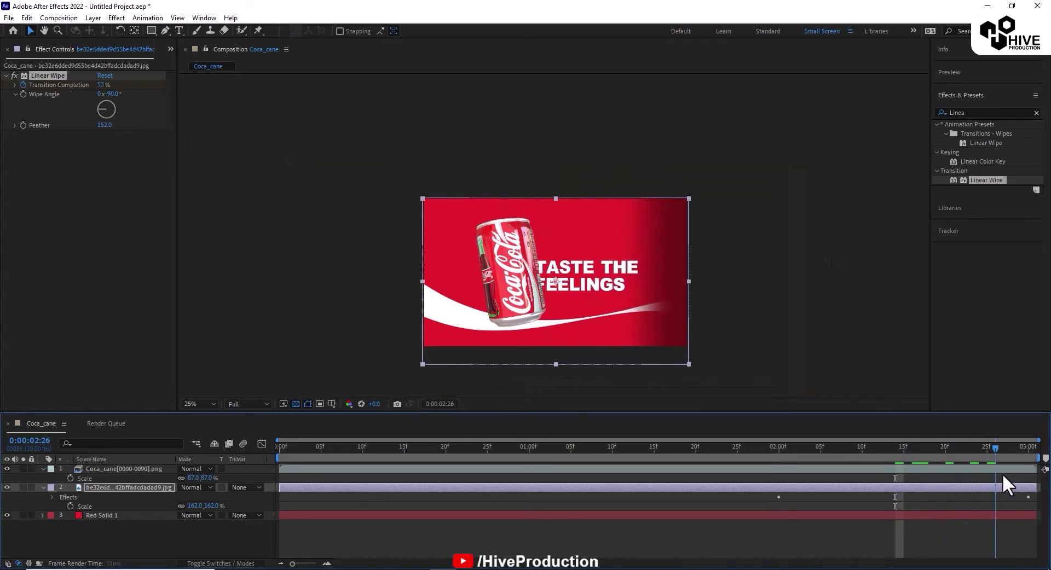
key("space")
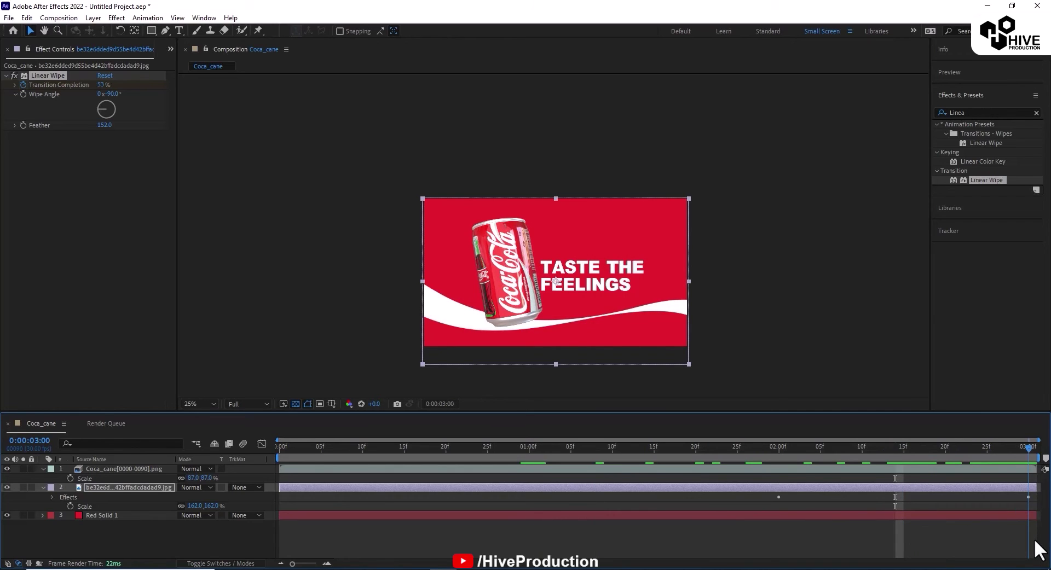
middle_click_drag(509, 320, 506, 289)
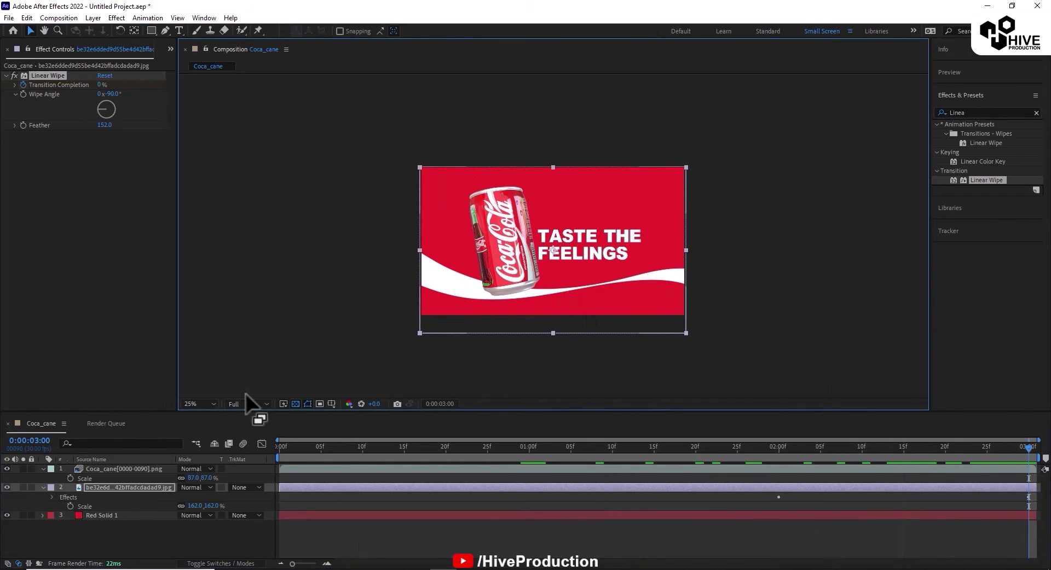
- Extend the composition's duration to about 5 seconds
left_click(59, 17)
left_click(68, 42)
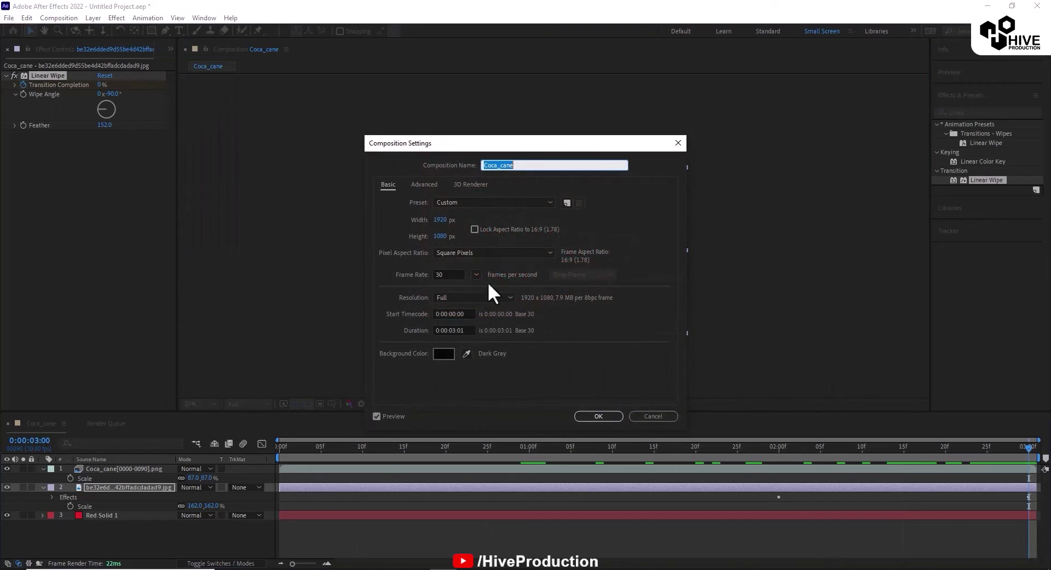
left_click(456, 330)
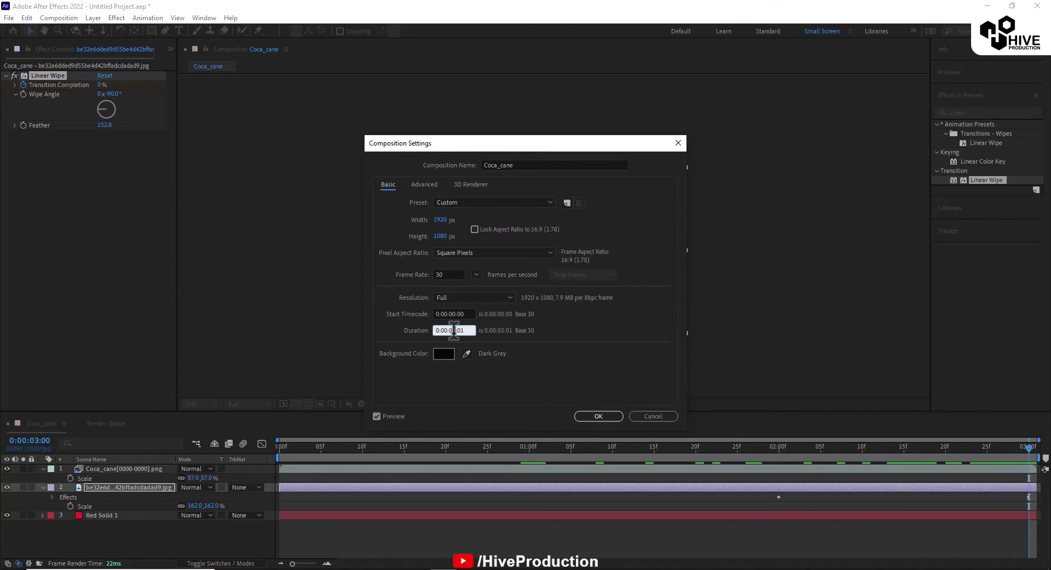
left_click(598, 416)
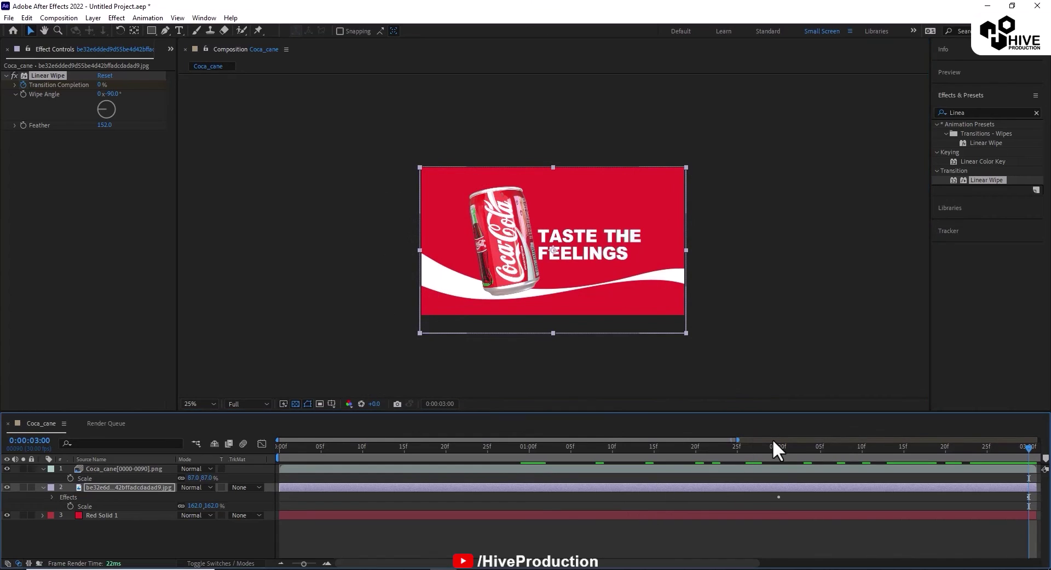
- Extend the wave image and Red Solid 1 layers to the end of the lengthened composition
left_click_drag(739, 440, 1038, 440)
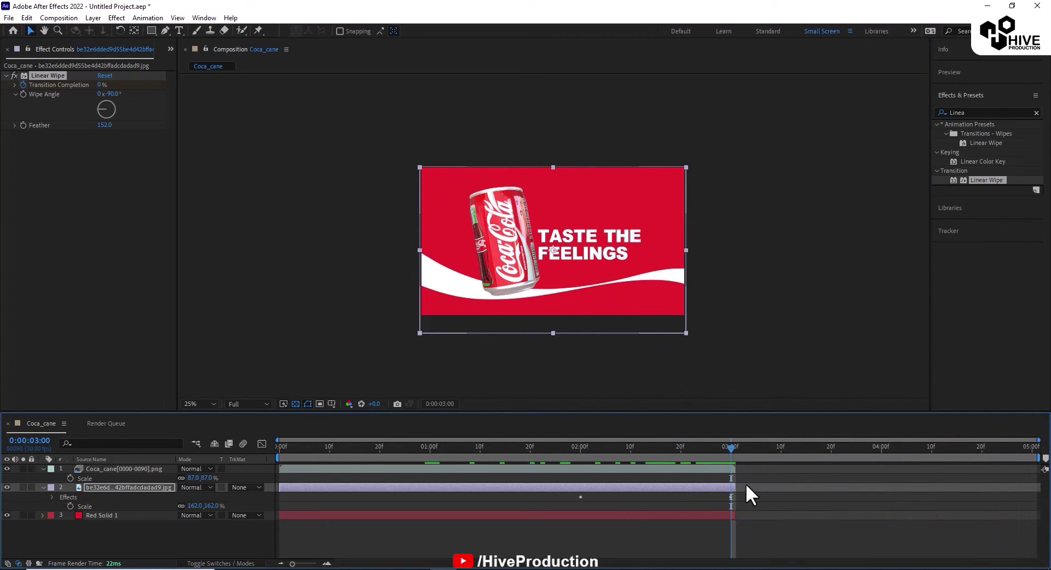
left_click_drag(736, 488, 1040, 499)
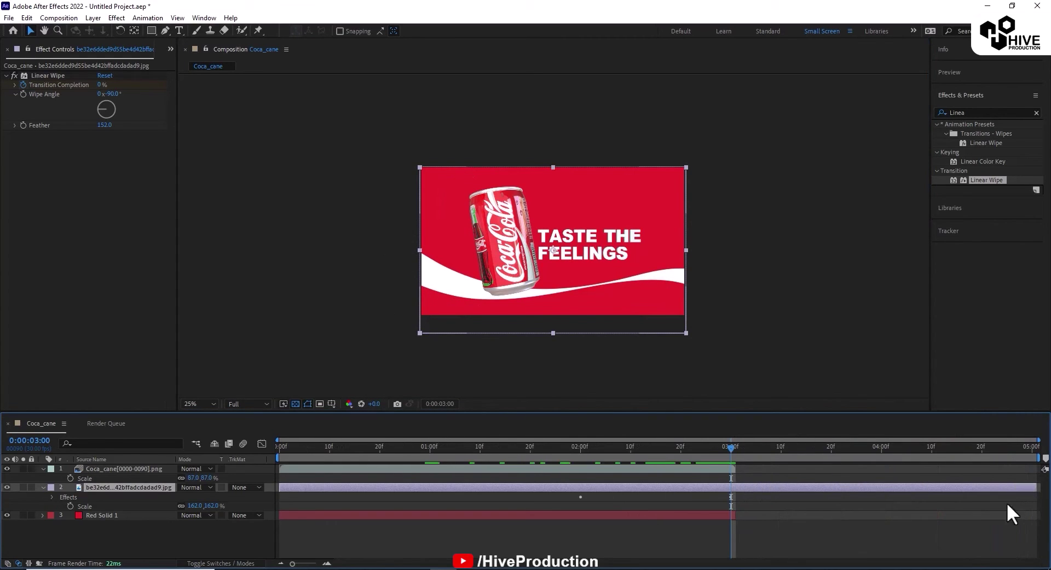
left_click_drag(734, 516, 1040, 528)
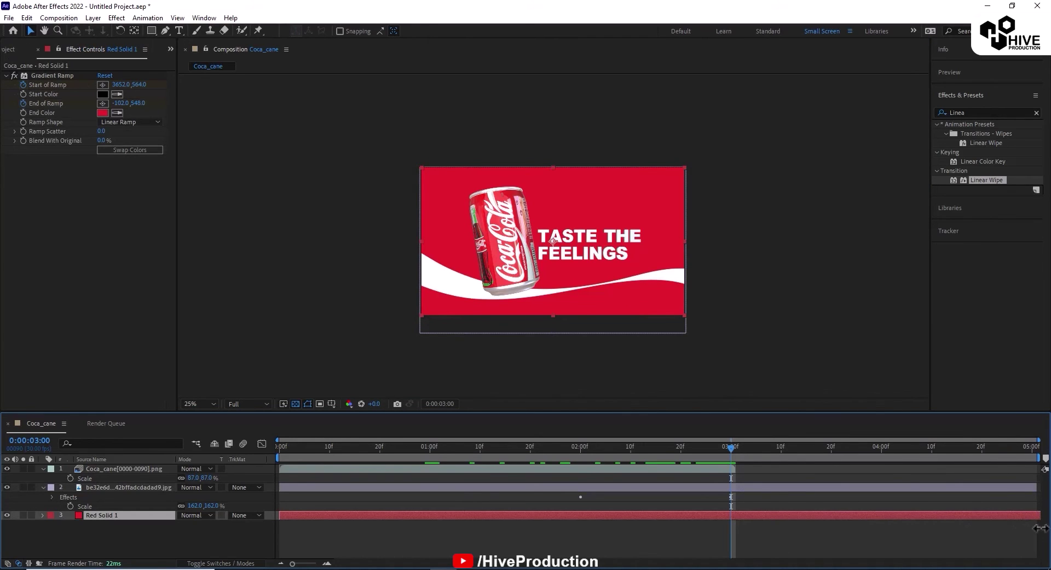
- Time-stretch the Coca_cane[0000-0090].png sequence layer to a new duration of 0:00:04:01
right_click(689, 469)
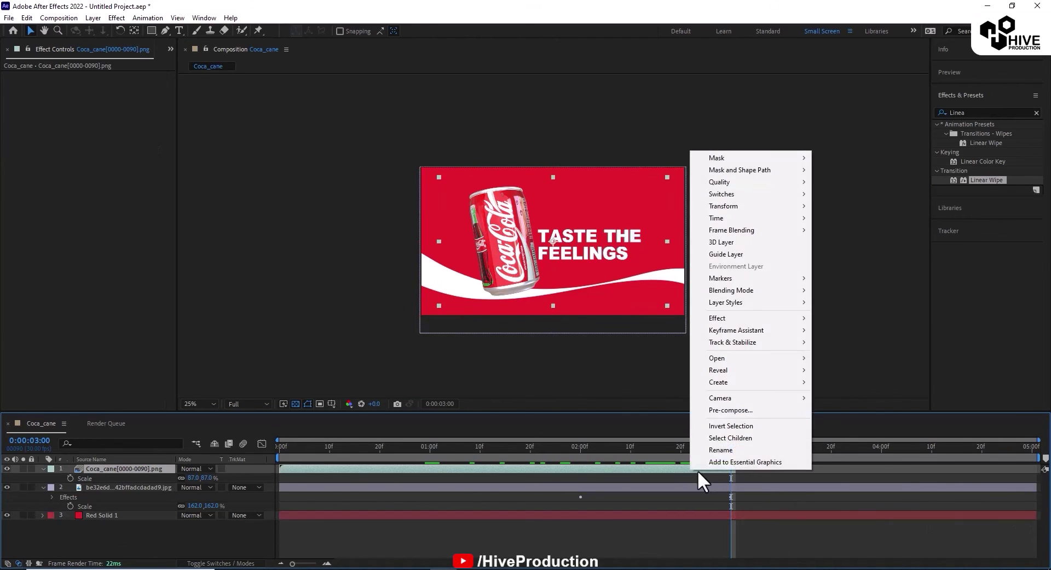
mouse_move(728, 219)
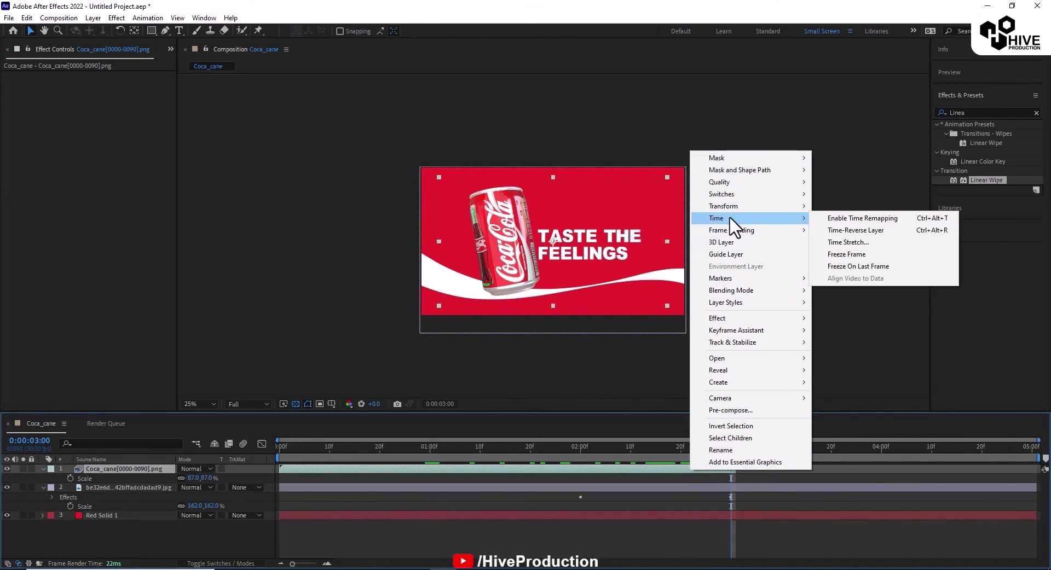
left_click(851, 242)
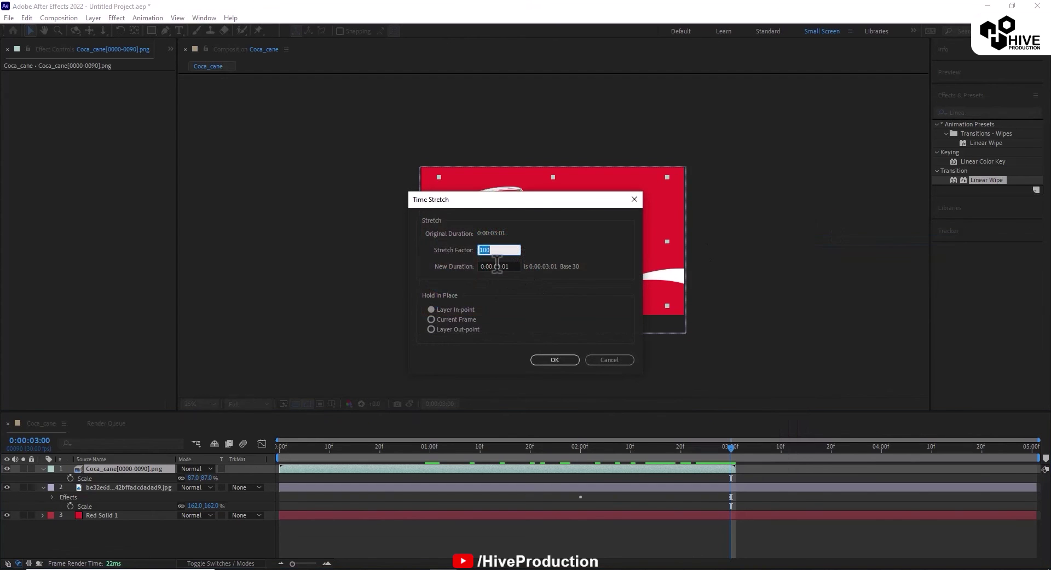
left_click(497, 266)
type("401")
key("Return")
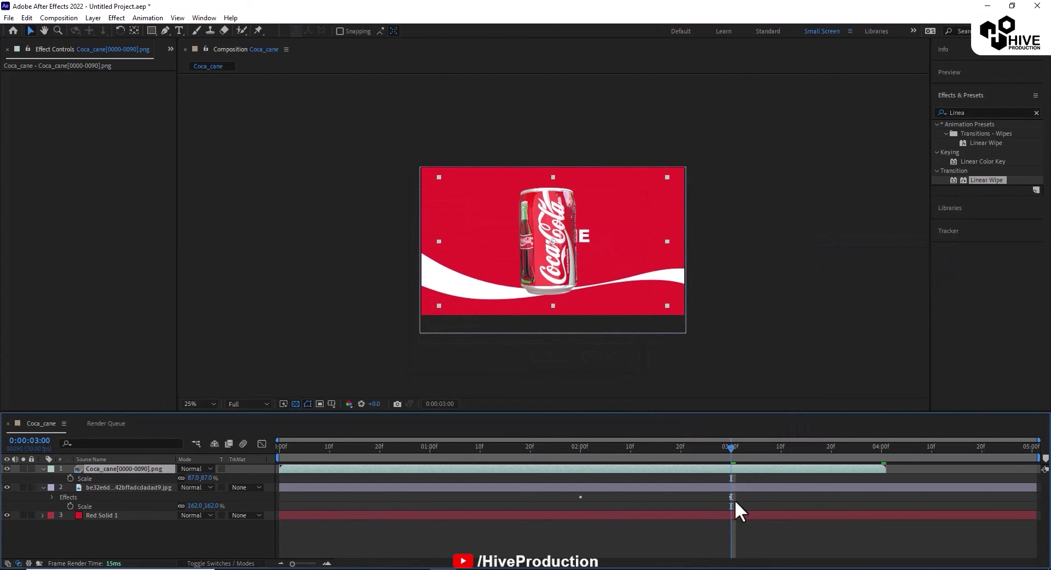
- Reveal the wave layer's Linear Wipe keyframes and shift them so the wipe runs from 0:00:03:00 to 0:00:04:00
left_click_drag(705, 452, 879, 491)
left_click(878, 488)
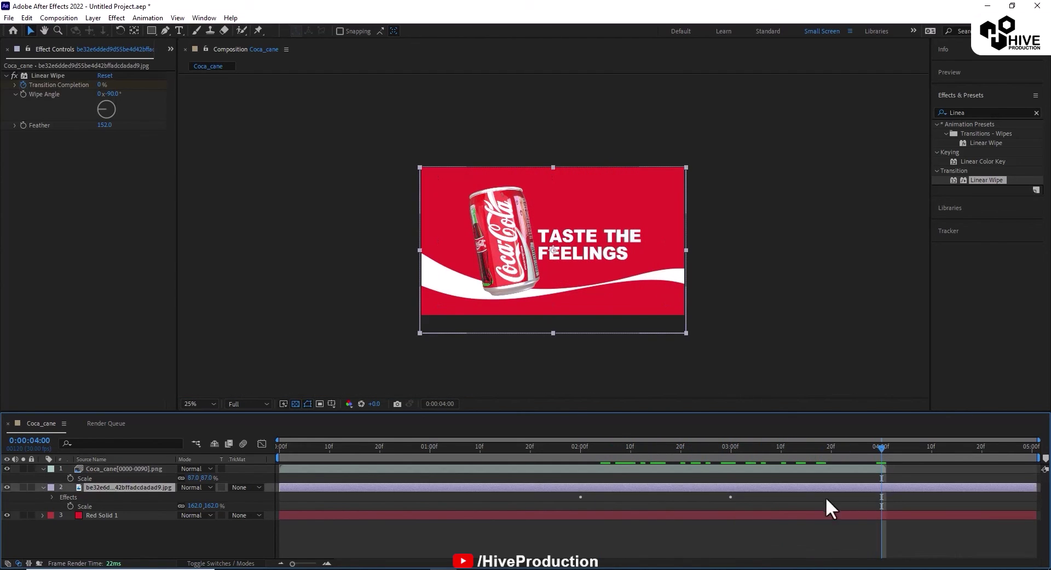
left_click(746, 496)
mouse_move(739, 503)
left_mouse_down()
mouse_move(579, 508)
mouse_move(730, 506)
left_mouse_up()
key("u")
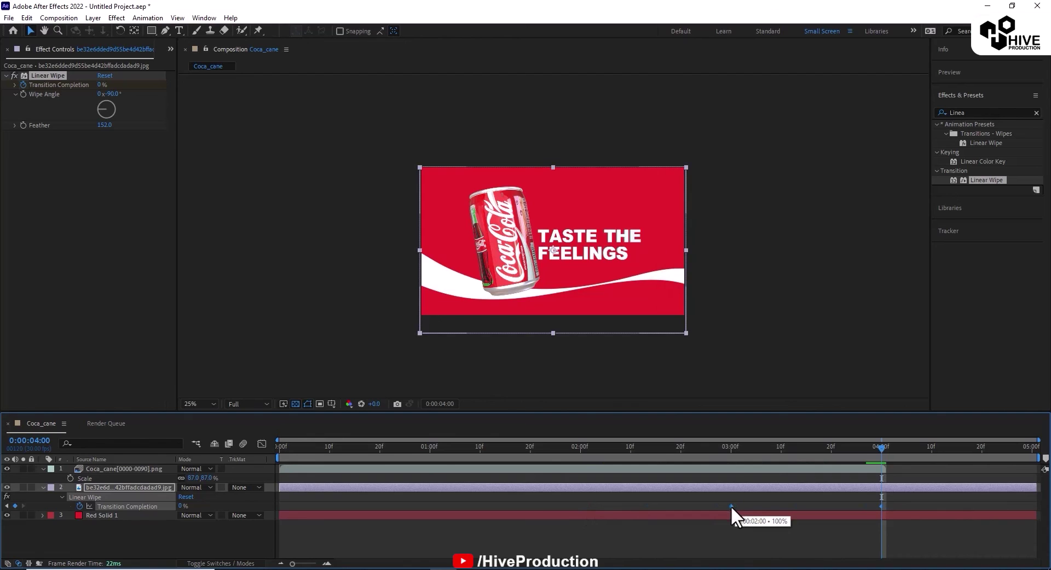
- Split the can sequence layer at 0:00:04:00
left_click(878, 469)
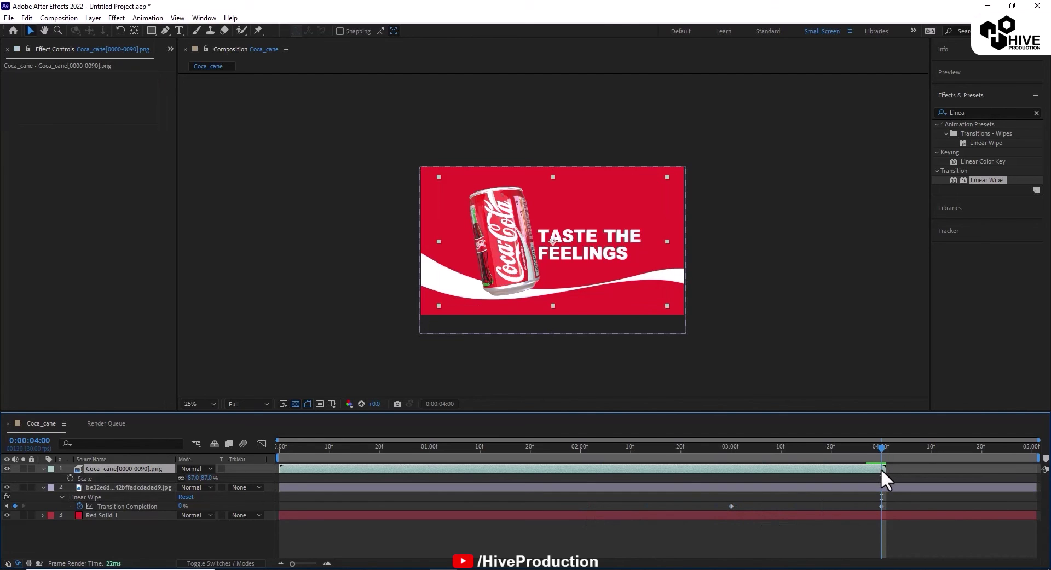
left_click(27, 18)
left_click(65, 171)
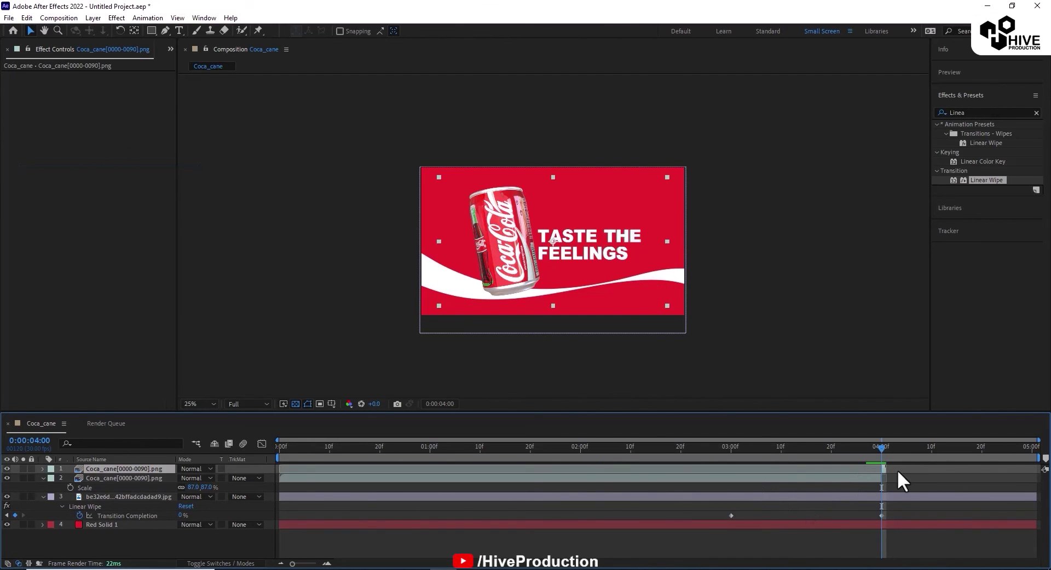
right_click(881, 469)
mouse_move(906, 219)
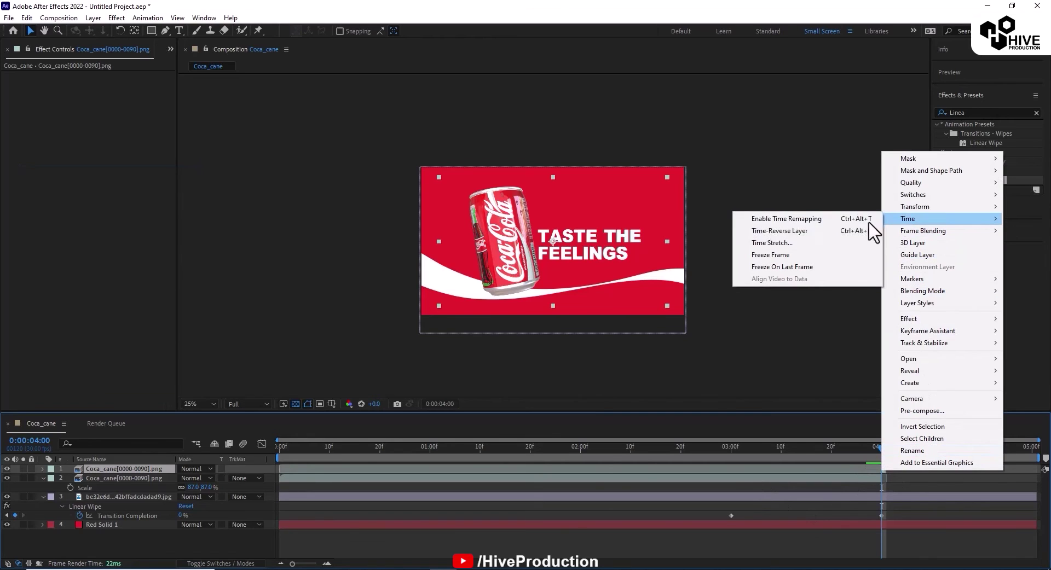
left_click(813, 245)
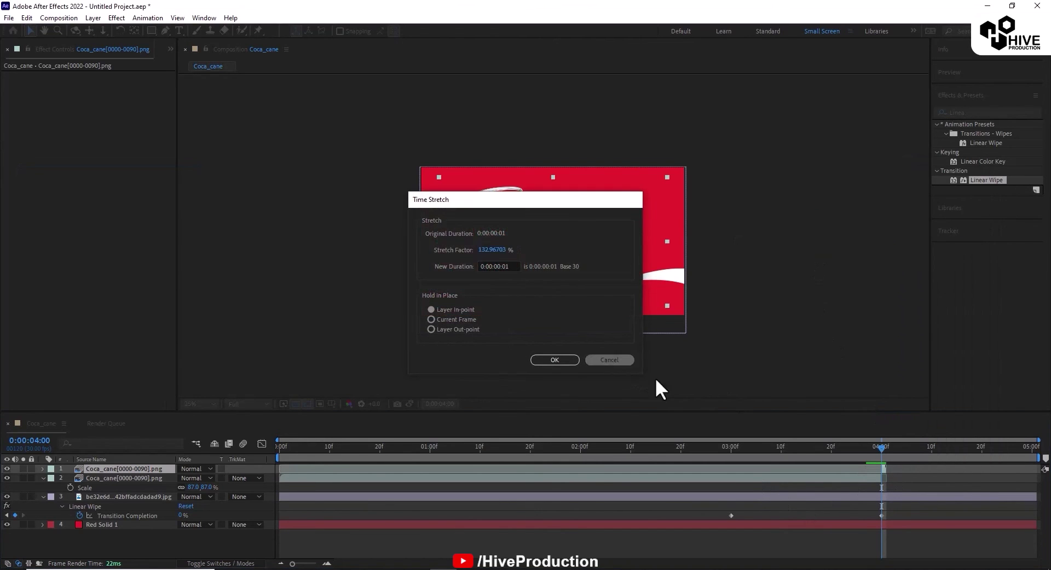
key("Return")
- Freeze the split-off can layer on its frame at 0:00:04:00 and extend it to the composition's end
right_click(886, 471)
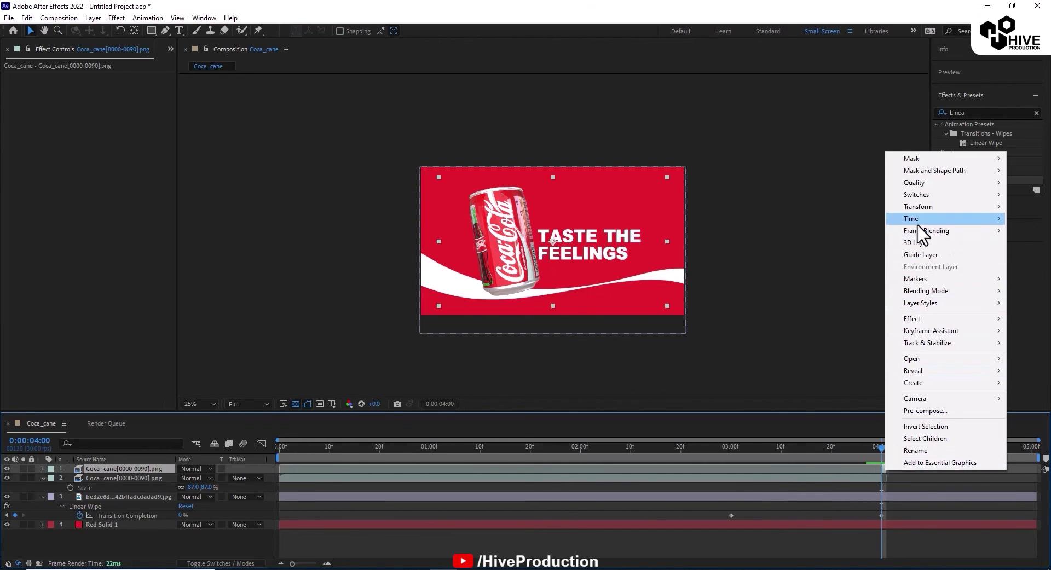
mouse_move(919, 219)
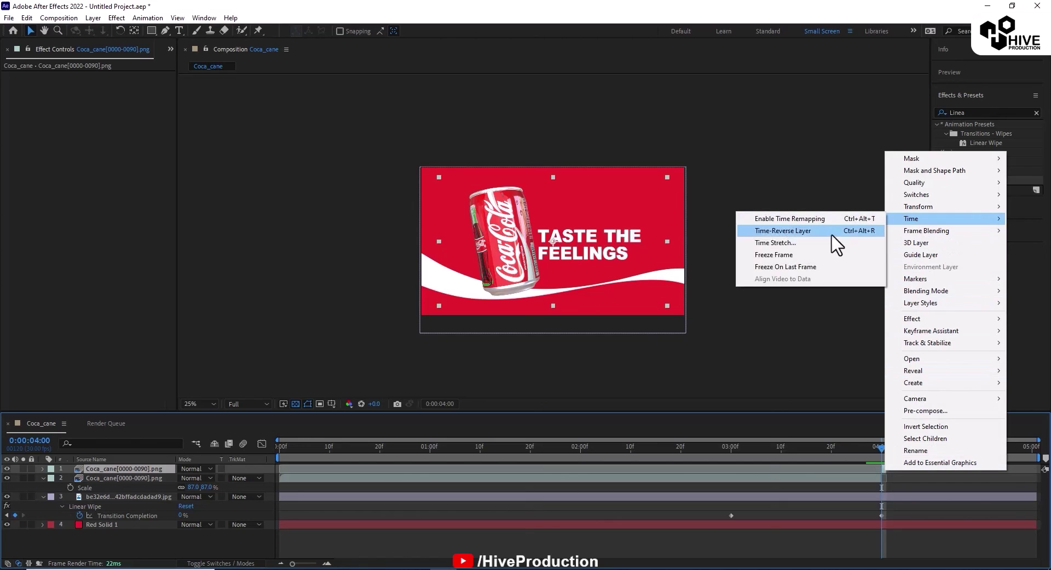
left_click(766, 255)
left_click_drag(884, 471, 1037, 471)
- Fit the whole frame in the composition view and play back the retimed can animation from the start
left_click(567, 290)
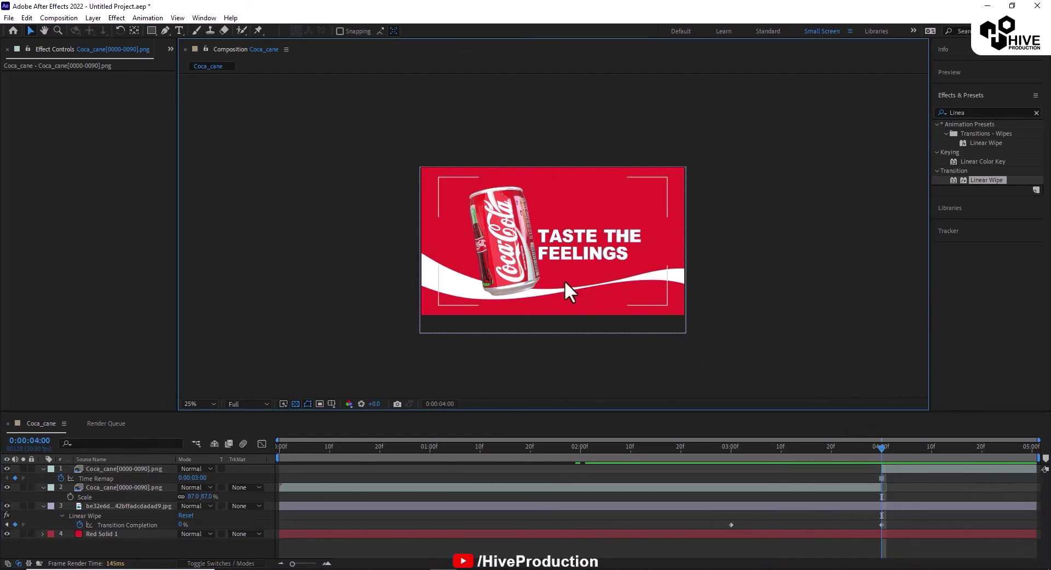
scroll(548, 298, "up", 1)
key("apostrophe")
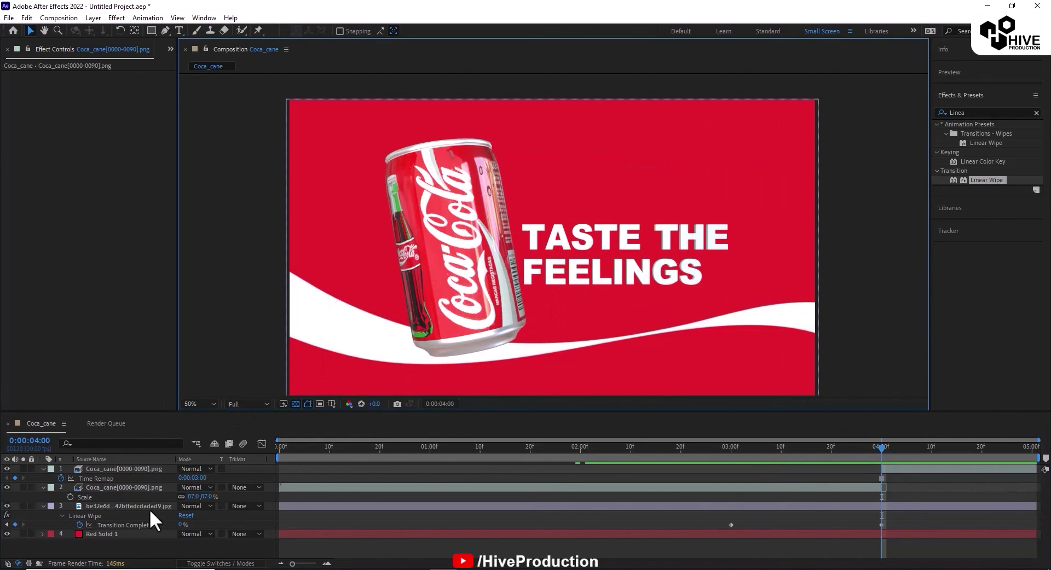
left_click(108, 544)
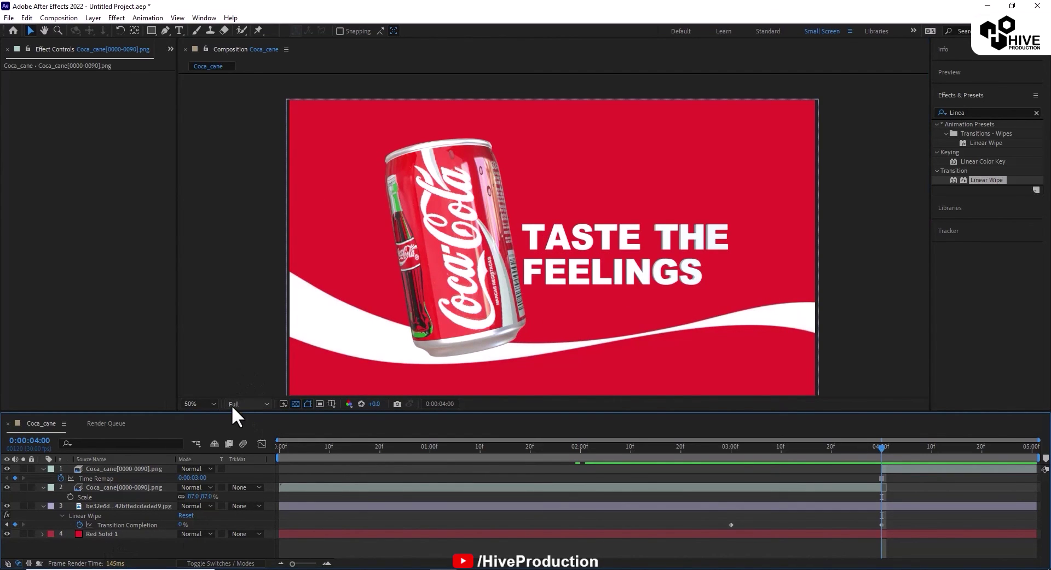
left_click(203, 405)
left_click(196, 217)
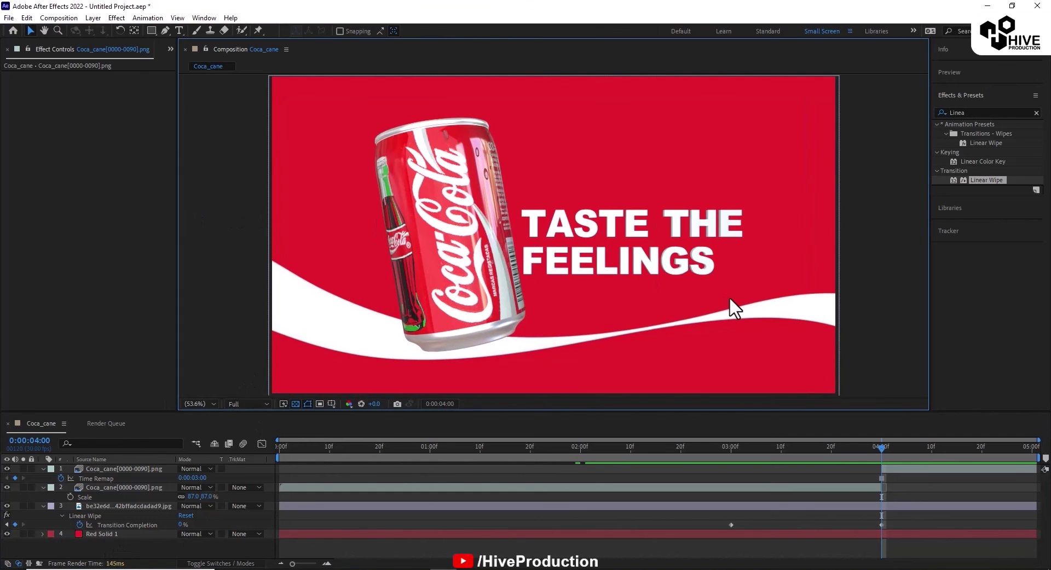
key("space")
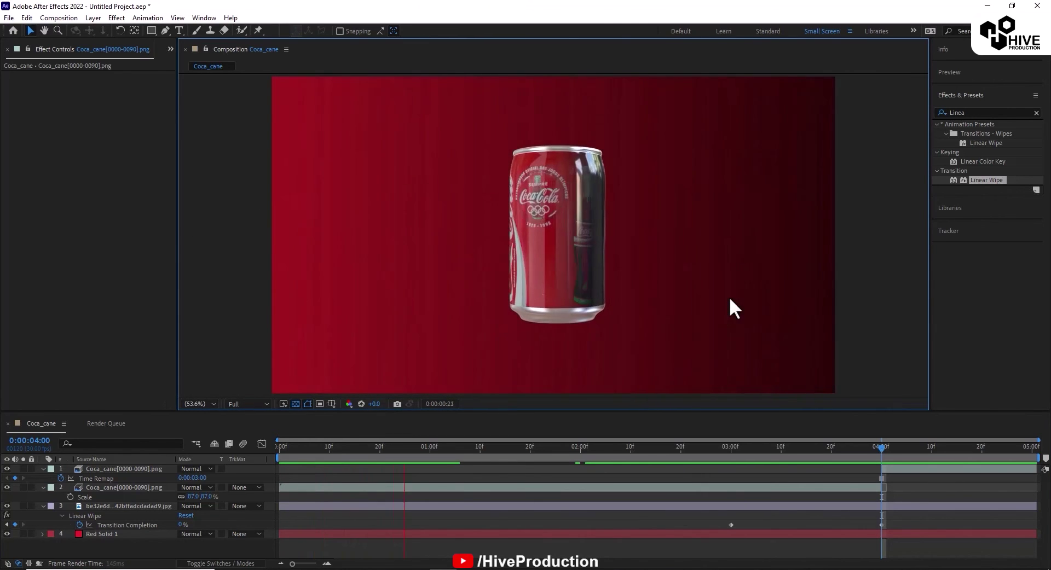